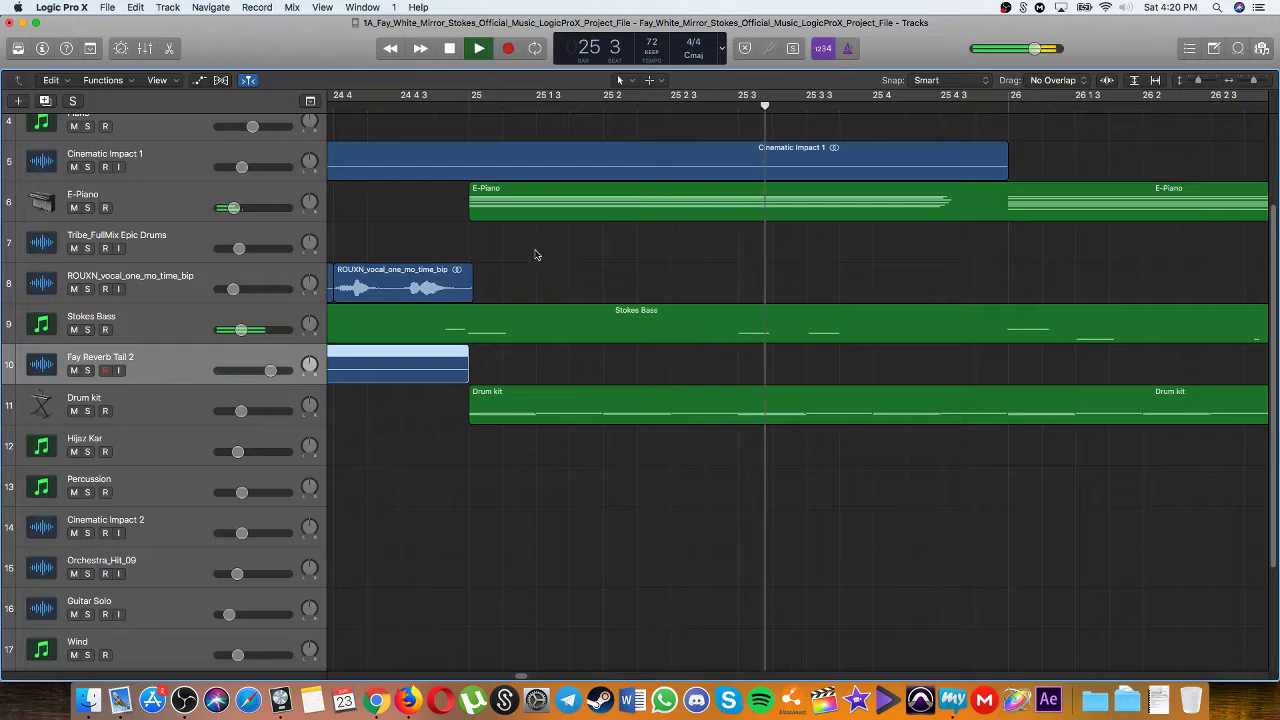
# Step: Examine the full song arrangement with all tracks in view while the project plays
pyautogui.click(535, 251)
pyautogui.press('super+Left')
pyautogui.press('super+Left')
pyautogui.press('super+Left')
pyautogui.press('super+Left')
pyautogui.press('super+Left')
pyautogui.press('super+Left')
pyautogui.press('super+Left')
pyautogui.press('super+Left')
pyautogui.press('super+Left')
pyautogui.press('super+Left')
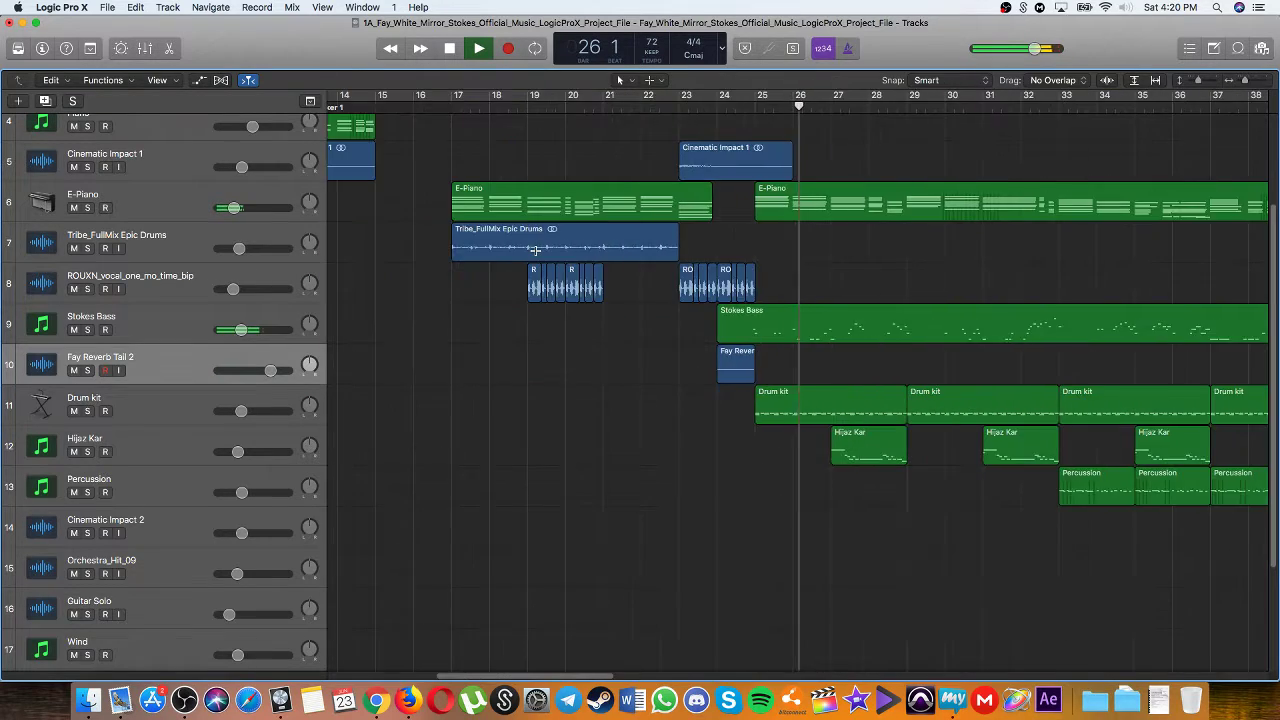
pyautogui.press('super+Up')
pyautogui.press('super+Up')
pyautogui.press('super+Up')
pyautogui.press('super+Up')
pyautogui.press('super+Up')
pyautogui.press('super+Left')
pyautogui.press('super+Left')
pyautogui.press('super+Left')
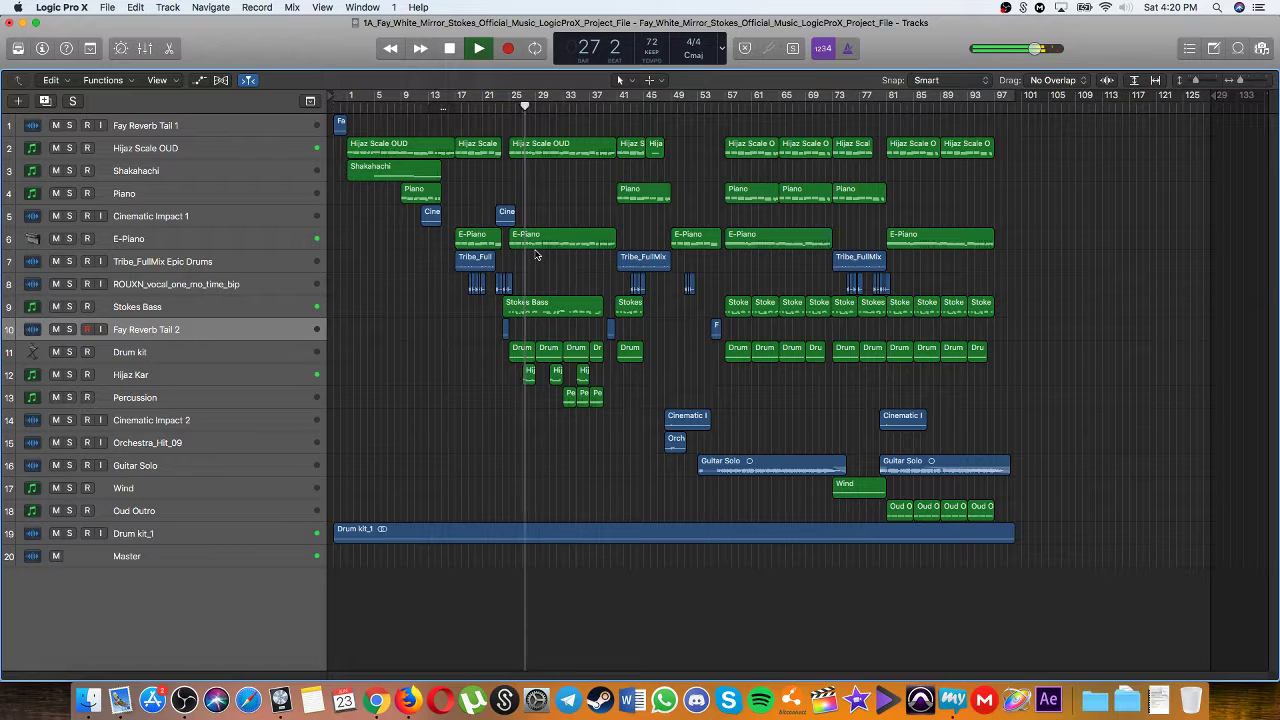
# Step: Inspect the Master channel strip's level in the mixer, then stop playback and hide the mixer
pyautogui.press('x')
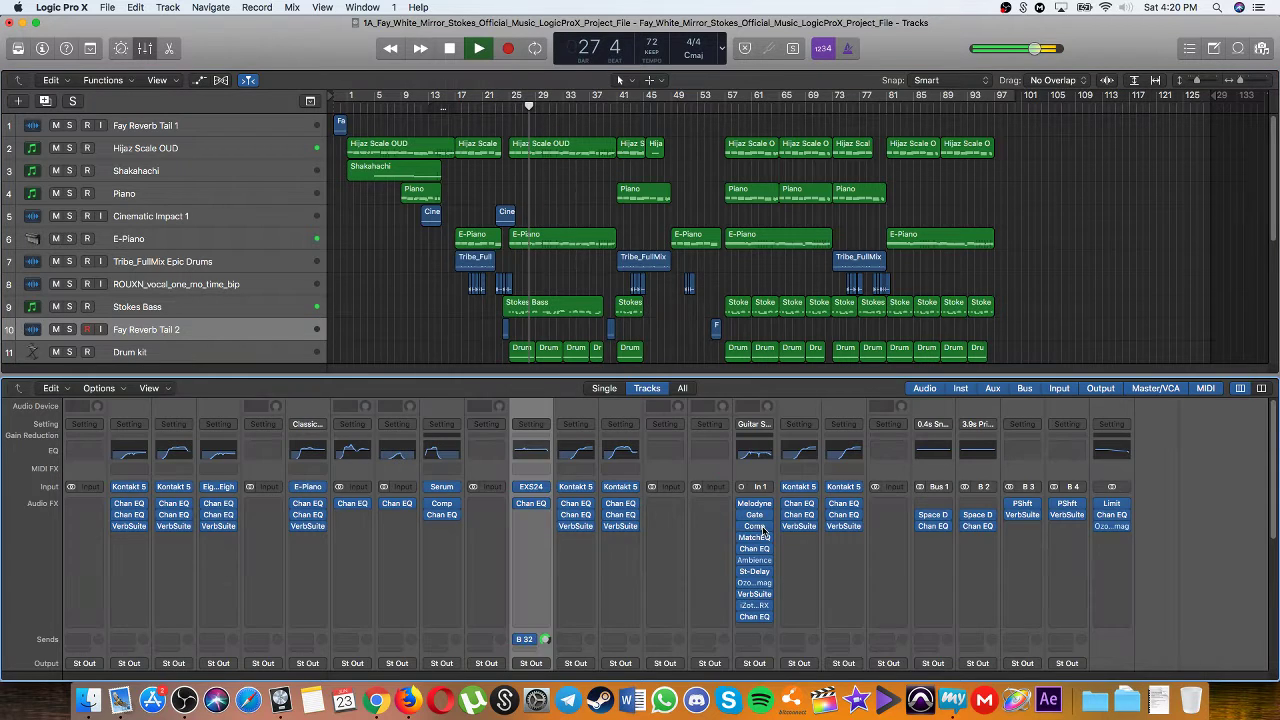
pyautogui.click(1110, 657)
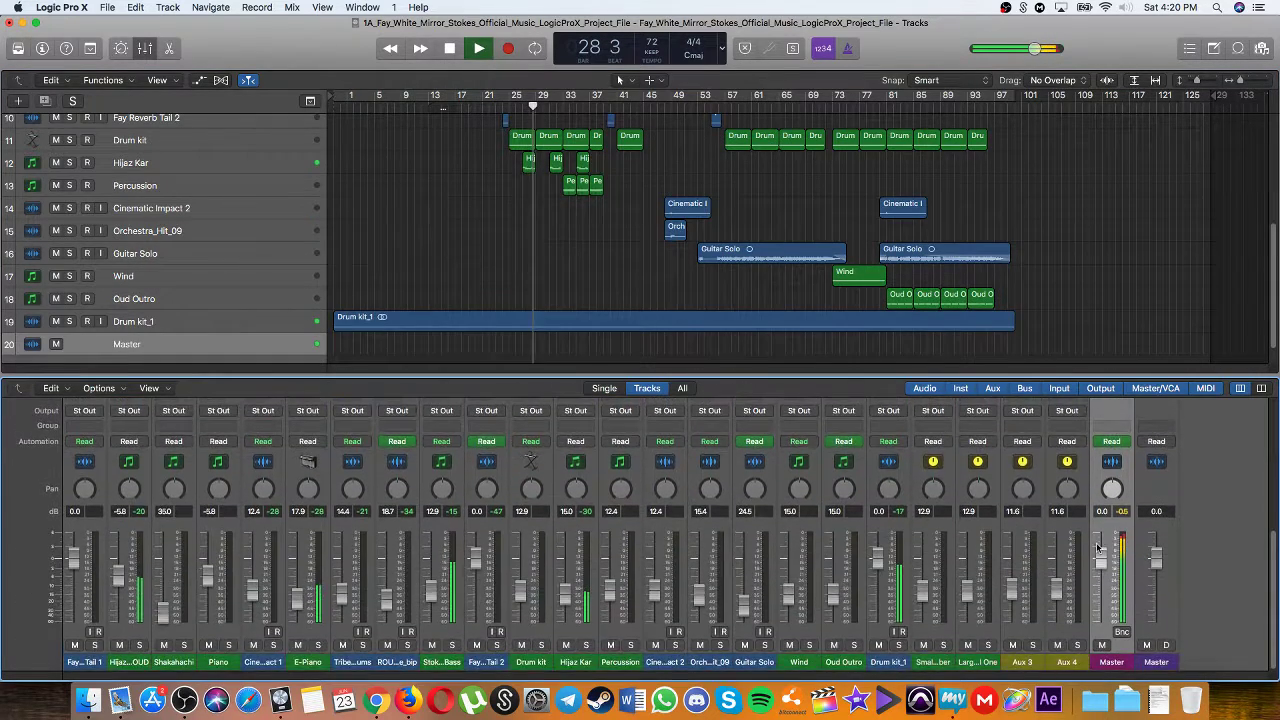
pyautogui.moveTo(1101, 553); pyautogui.dragTo(1101, 632)
pyautogui.press('space')
pyautogui.press('x')
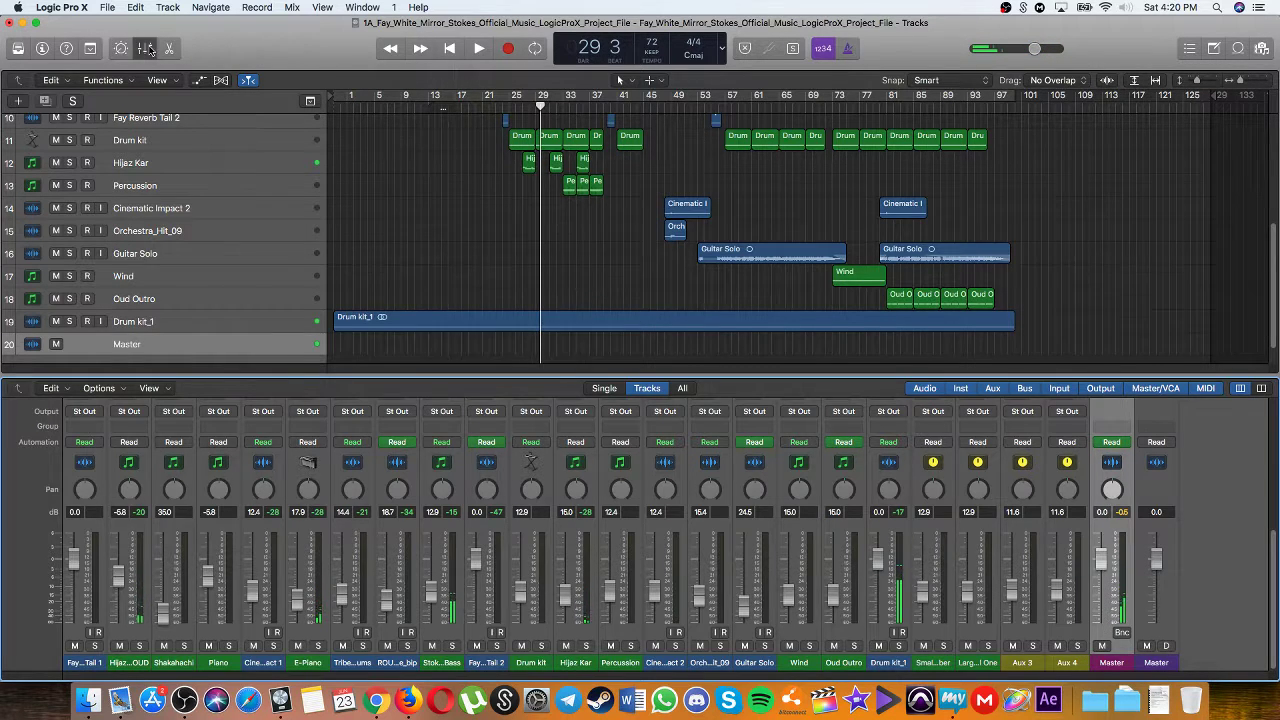
# Step: Place the playhead at bar 24 and select the Fay Reverb Tail 2 track with its region
pyautogui.scroll(10, 495, 403)
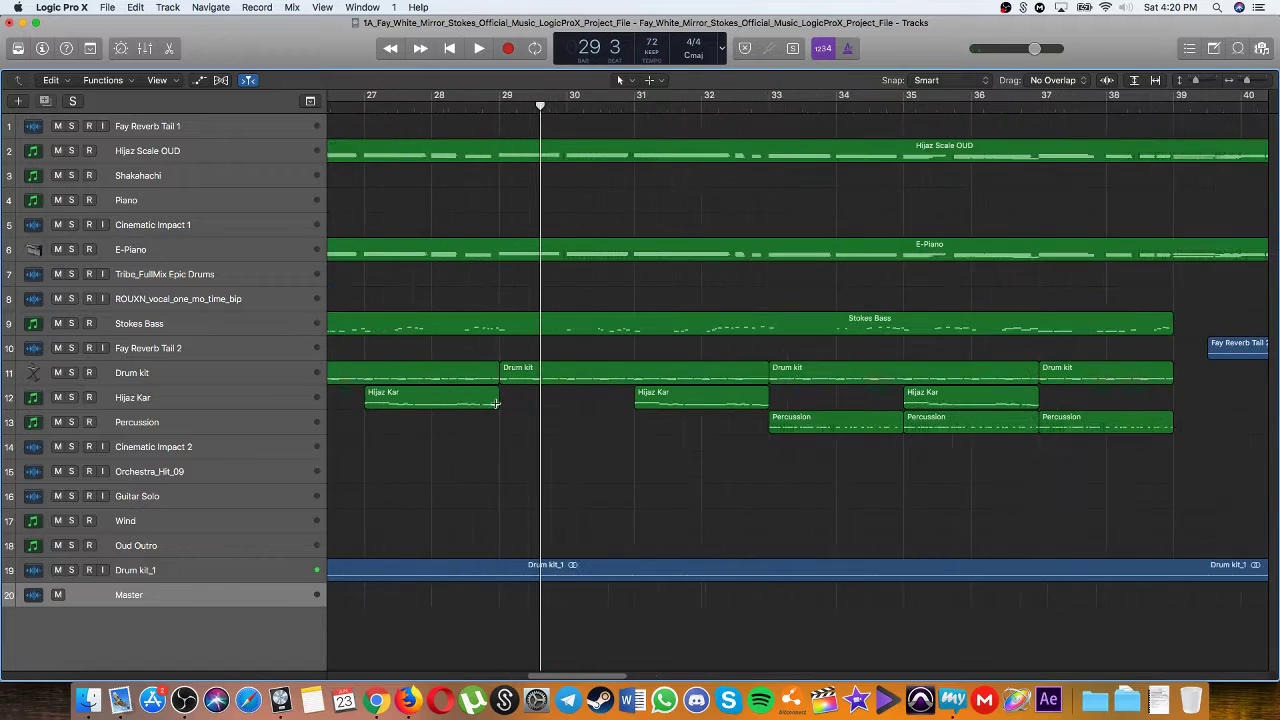
pyautogui.hscroll(-5, 495, 403)
pyautogui.hscroll(-2, 524, 266)
pyautogui.click(543, 104)
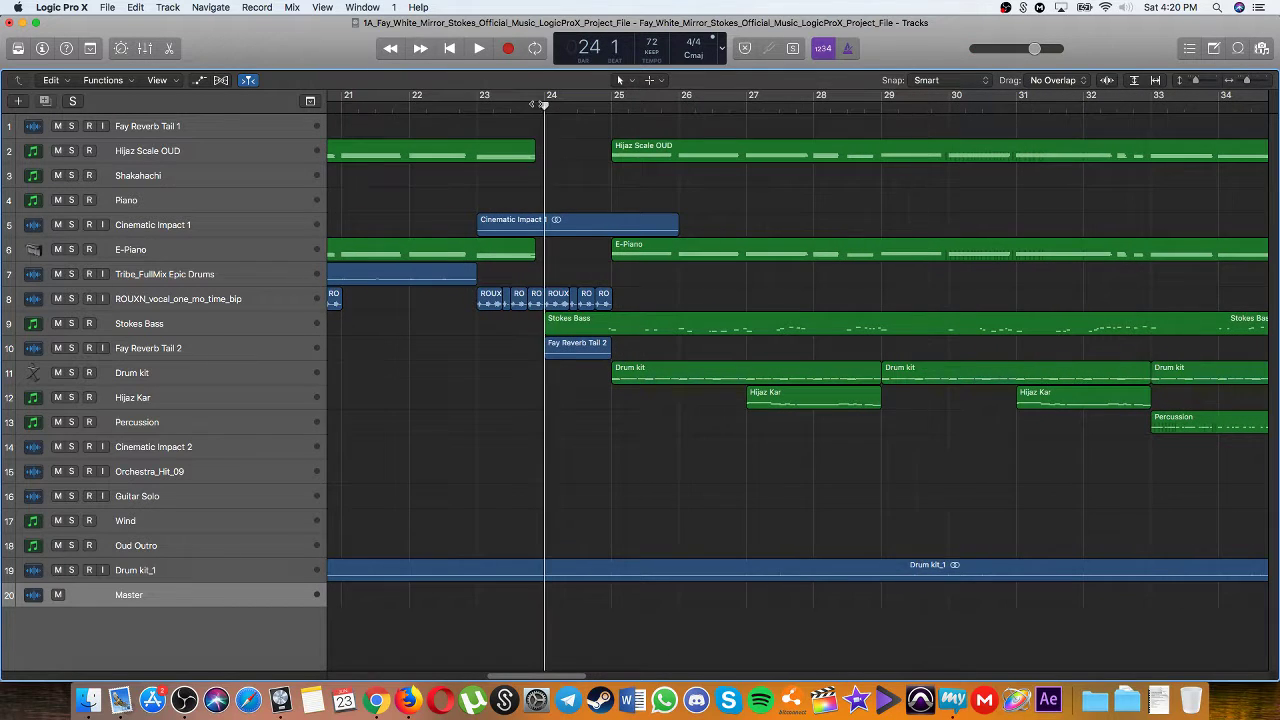
pyautogui.scroll(10, 545, 105)
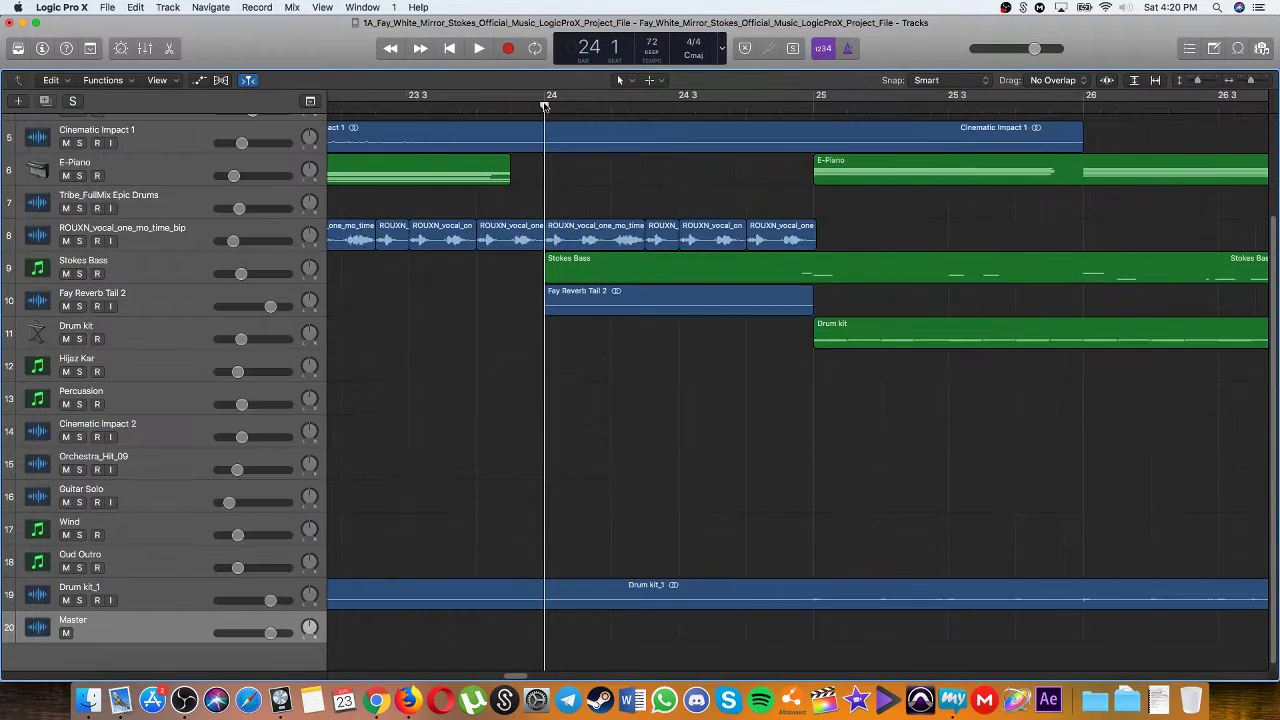
pyautogui.scroll(2, 545, 106)
pyautogui.hscroll(5, 700, 450)
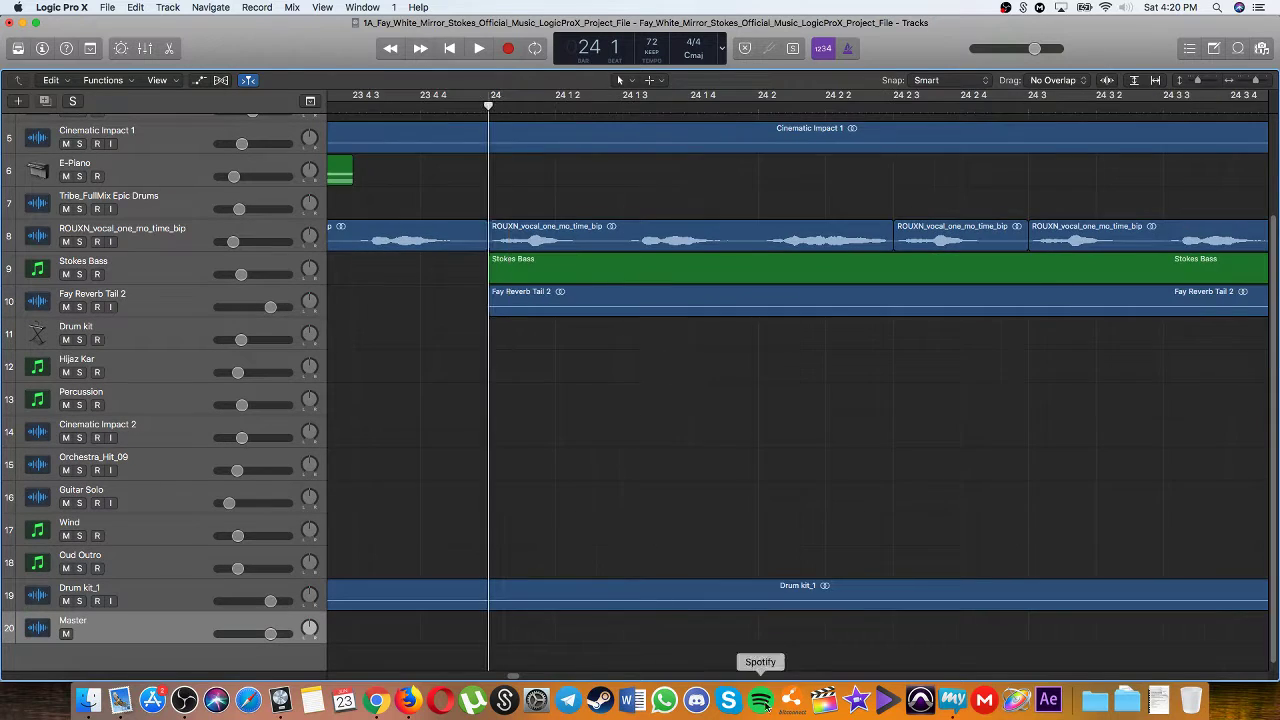
pyautogui.click(205, 298)
pyautogui.hscroll(2, 548, 378)
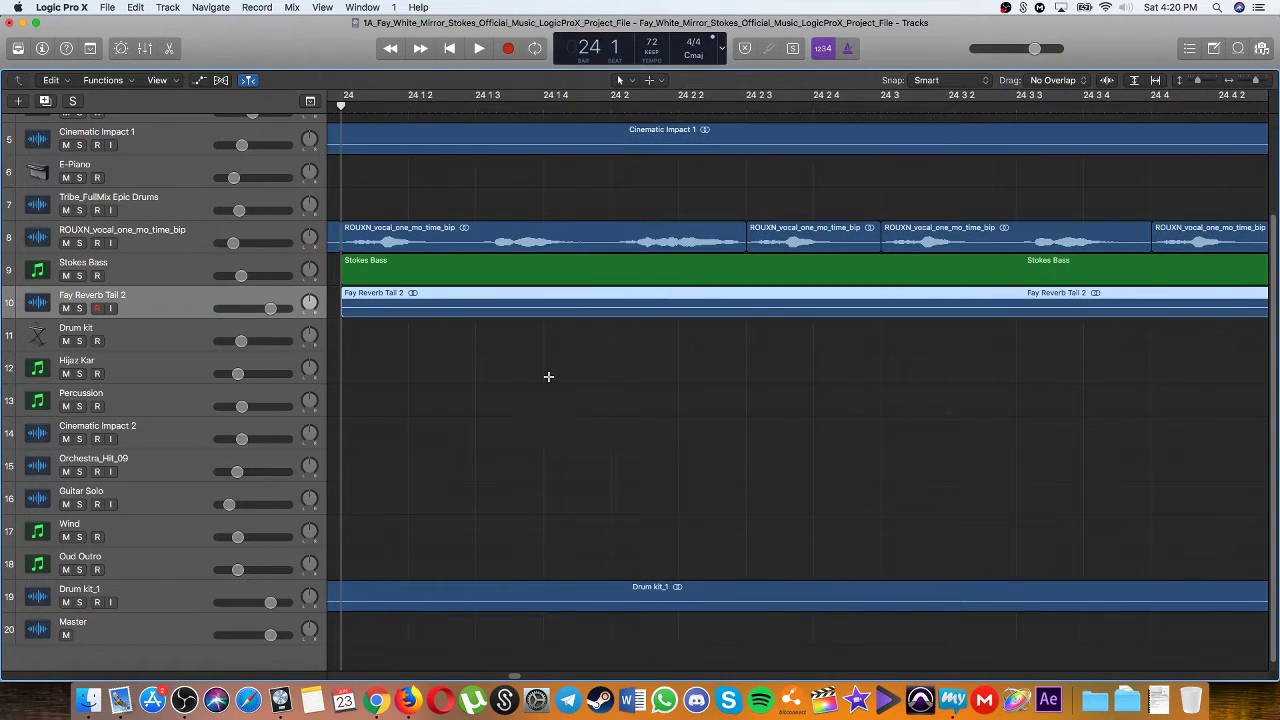
# Step: Deselect the Fay Reverb Tail 2 region and examine it and the neighbouring tracks at different zoom levels from bar 24 onward
pyautogui.press('super+Left')
pyautogui.press('super+Left')
pyautogui.press('super+Left')
pyautogui.click(486, 395)
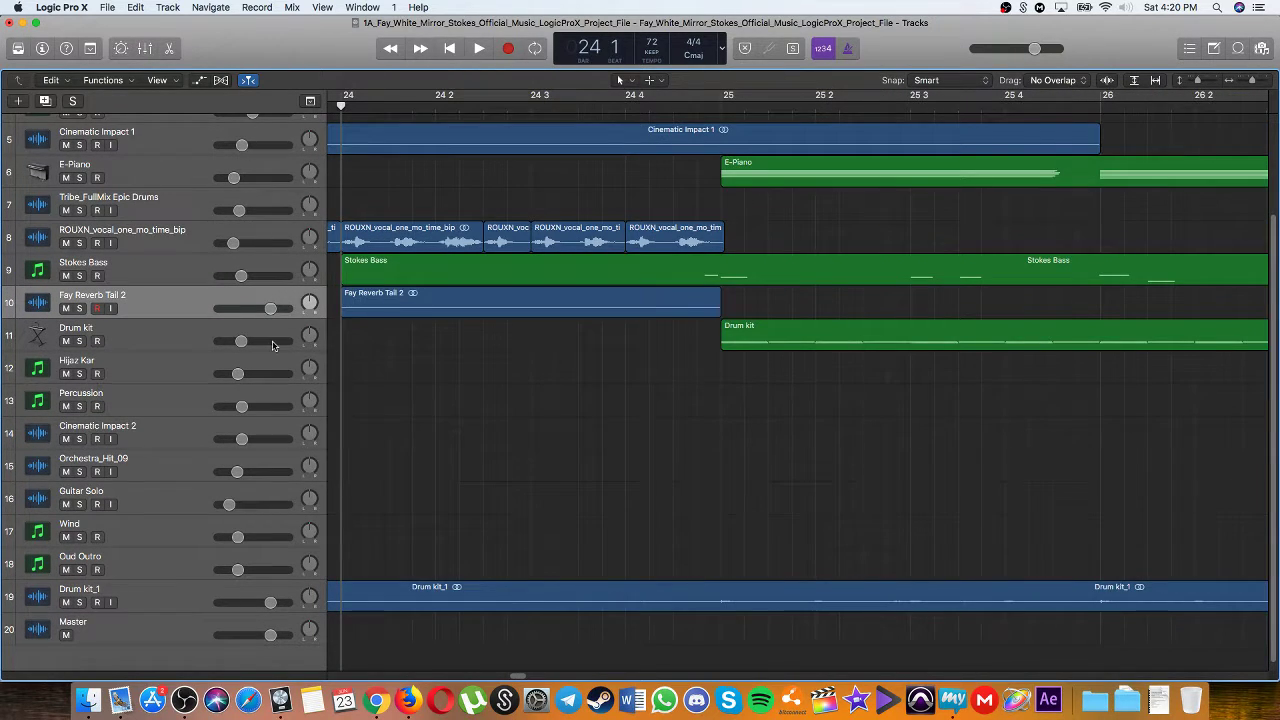
pyautogui.press('super+Down')
pyautogui.press('super+Down')
pyautogui.press('super+Down')
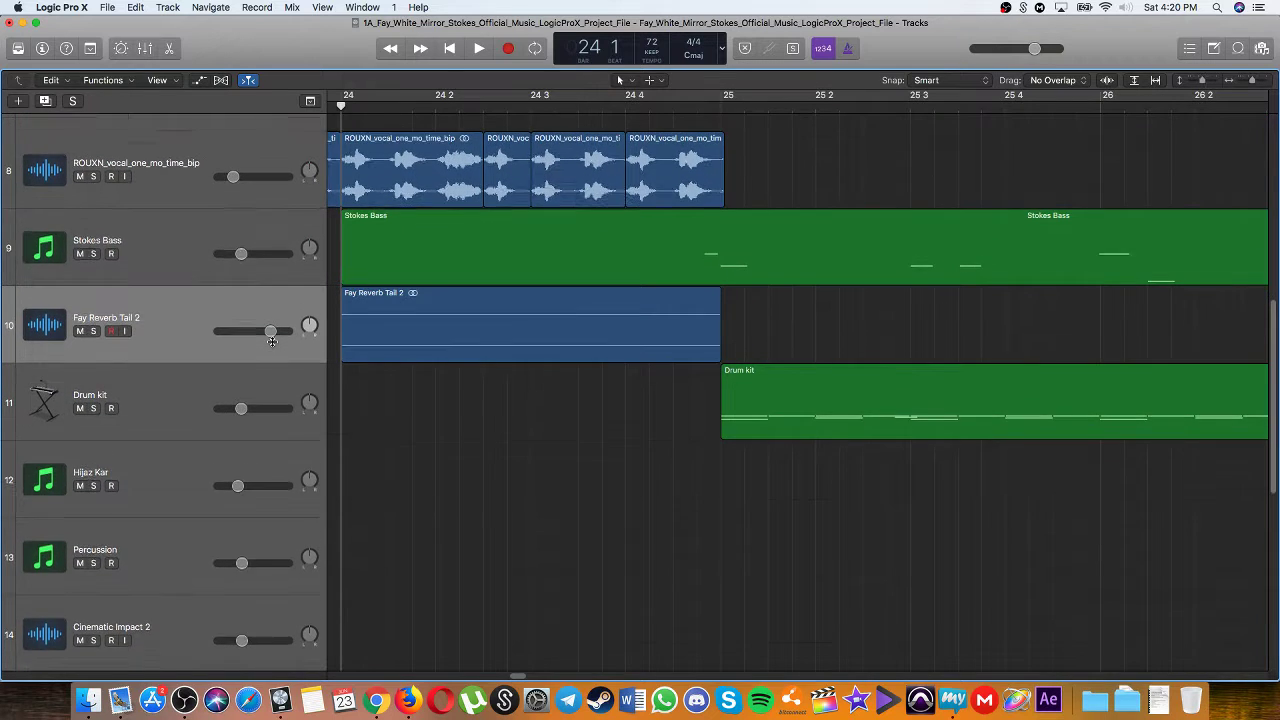
pyautogui.press('super+Down')
pyautogui.press('super+Down')
pyautogui.press('super+Down')
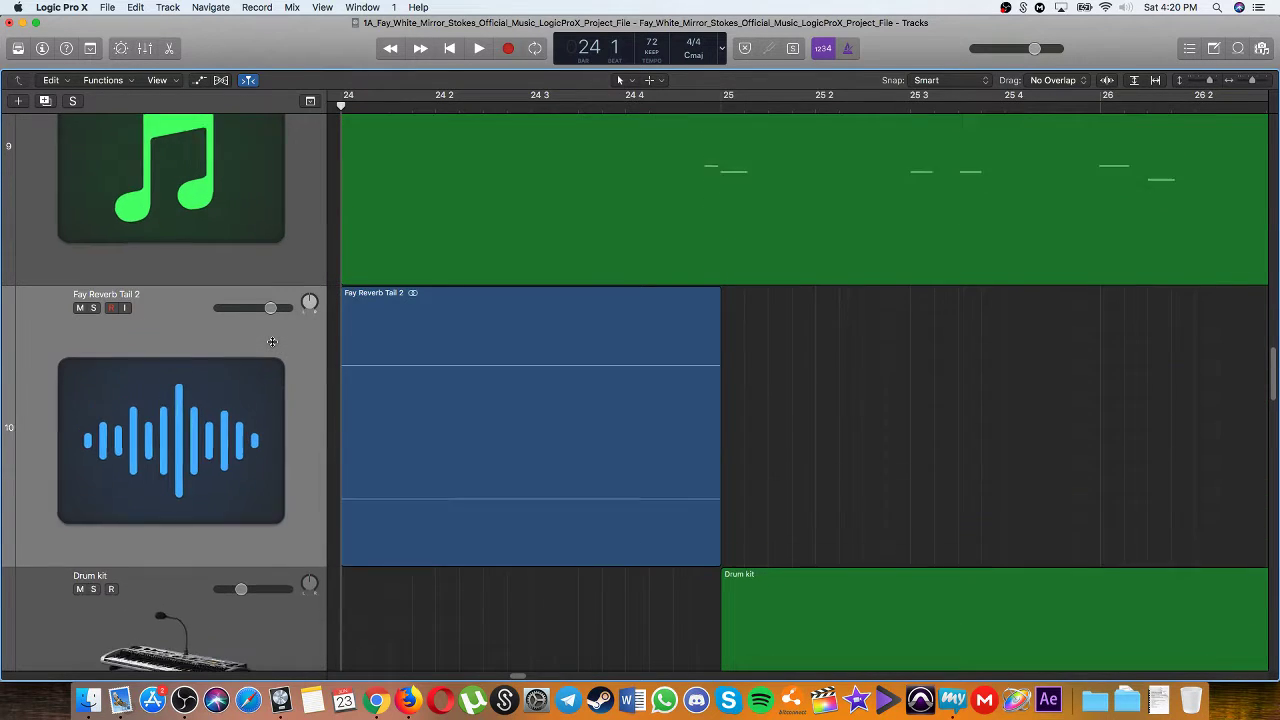
pyautogui.press('super+Down')
pyautogui.press('super+Right')
pyautogui.press('super+Right')
pyautogui.press('super+Right')
pyautogui.press('super+Left')
pyautogui.press('super+Left')
pyautogui.press('super+Left')
pyautogui.press('super+Left')
pyautogui.press('super+Left')
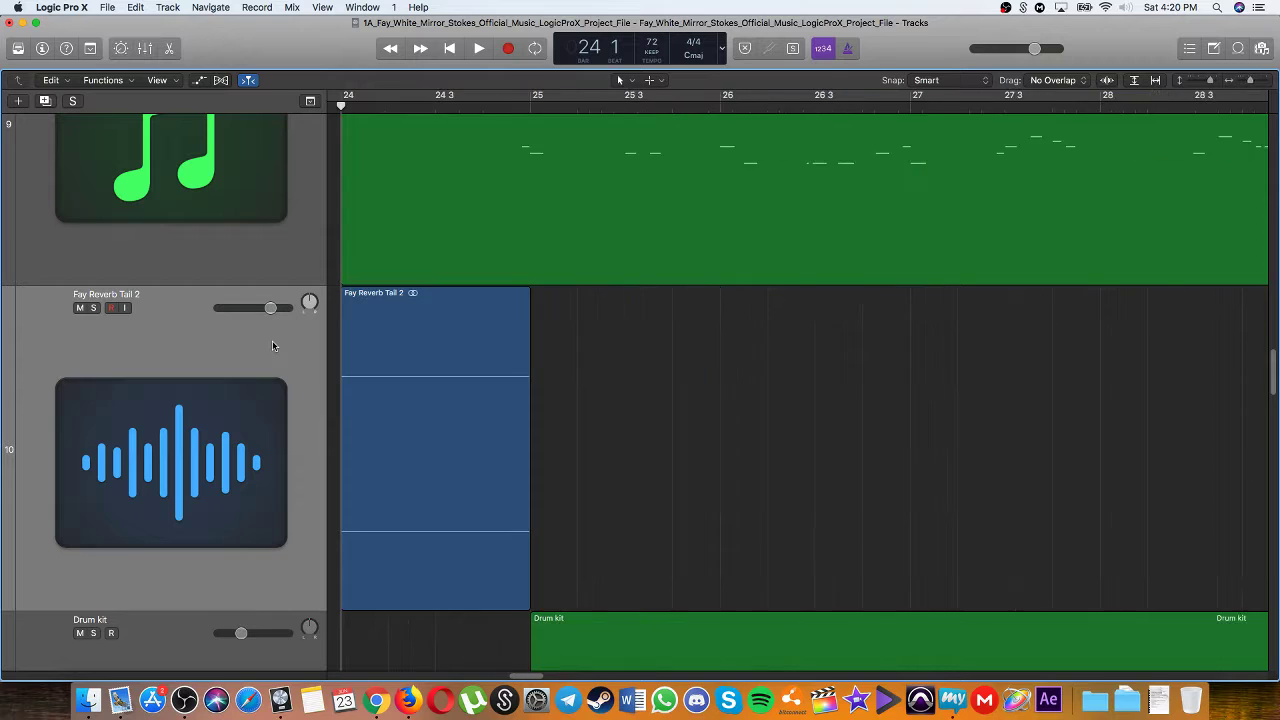
pyautogui.press('super+Left')
pyautogui.press('super+Up')
pyautogui.press('super+Up')
pyautogui.press('super+Up')
pyautogui.press('super+Up')
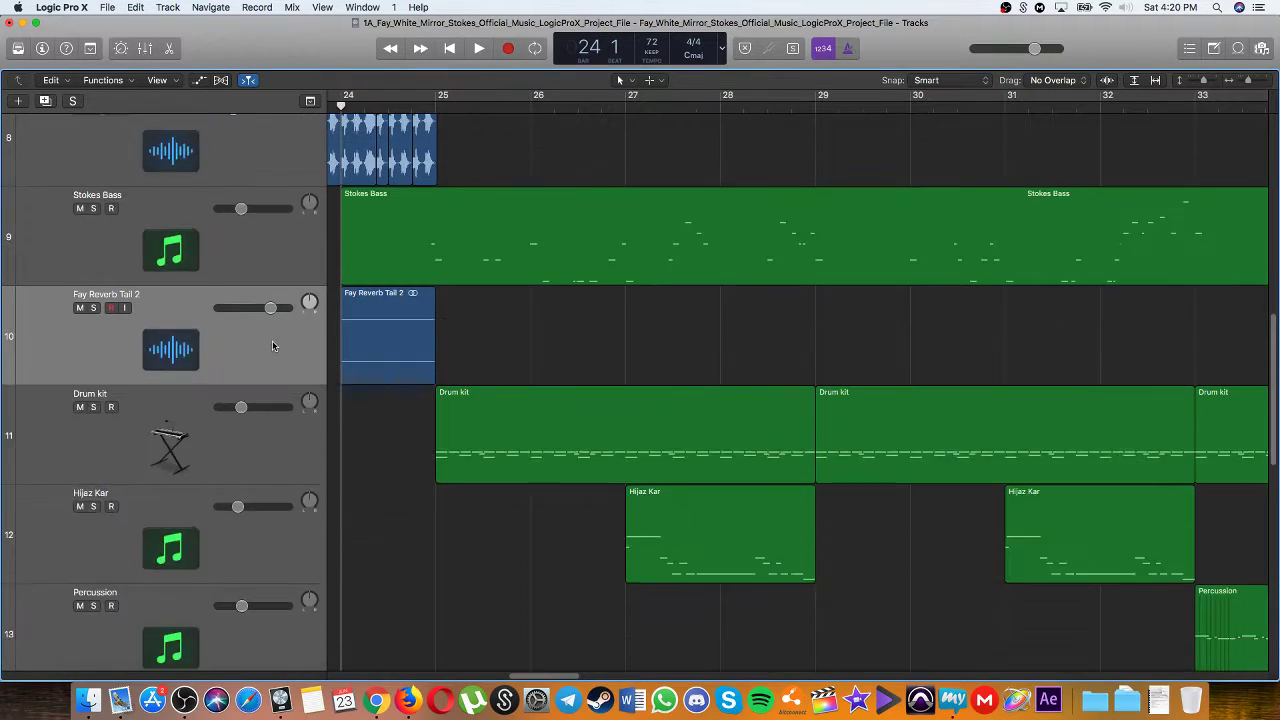
pyautogui.press('super+Up')
pyautogui.press('super+Up')
pyautogui.press('super+Up')
pyautogui.press('super+Up')
pyautogui.press('super+Up')
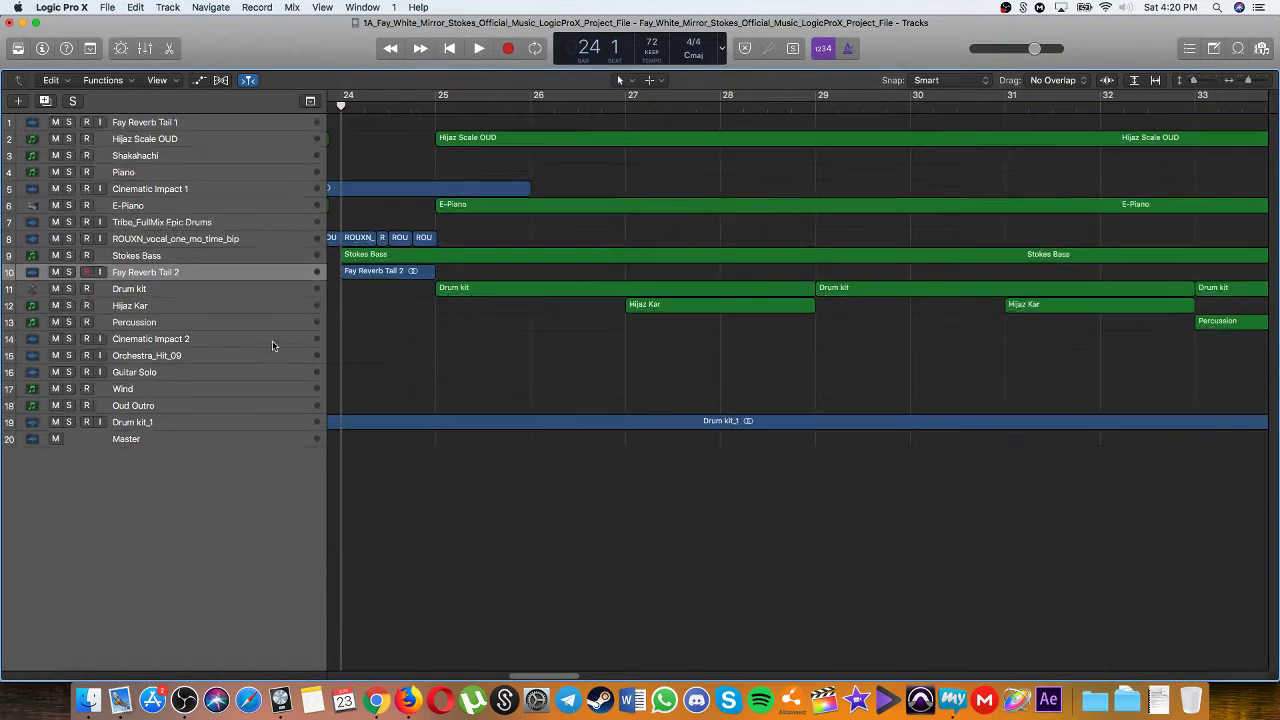
# Step: Return the playhead to the very start of the project
pyautogui.press('super+Up')
pyautogui.press('super+Left')
pyautogui.press('super+Left')
pyautogui.press('super+Left')
pyautogui.press('super+Left')
pyautogui.press('Return')
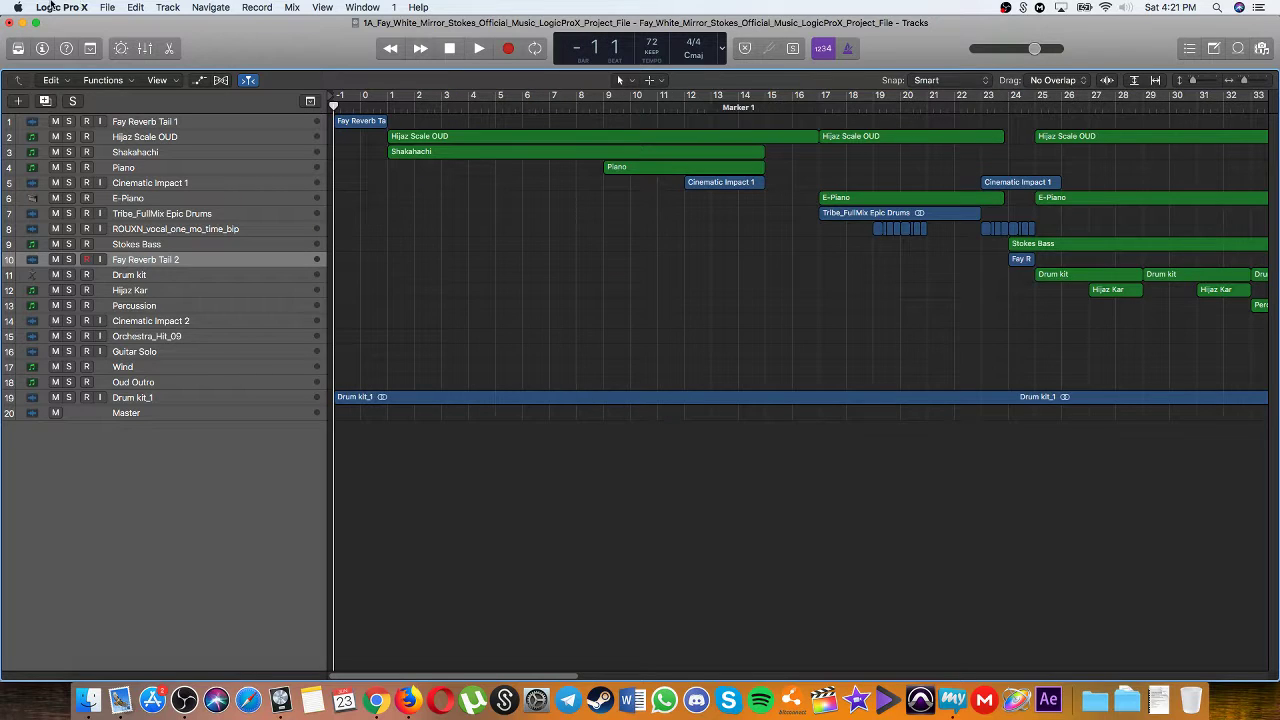
# Step: Start a new project, closing the current one without saving, and create one audio track with Input 1 and Output 1 + 2
pyautogui.click(107, 7)
pyautogui.click(120, 36)
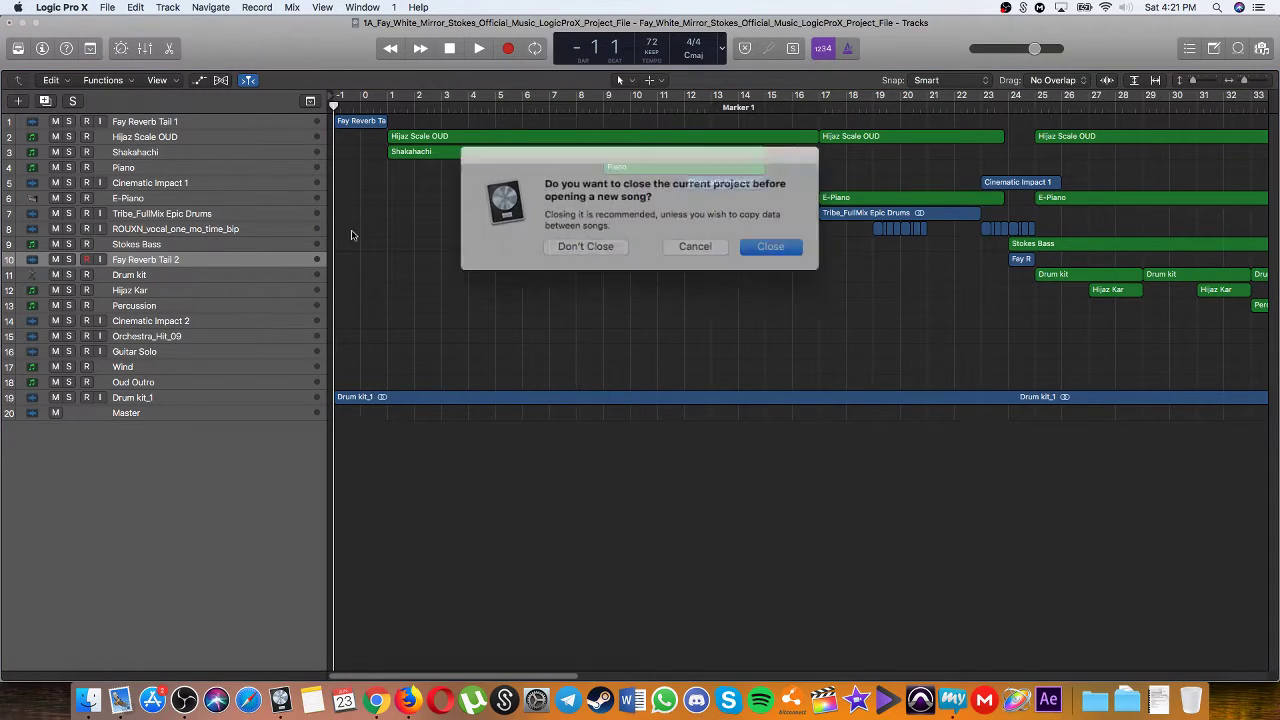
pyautogui.click(750, 240)
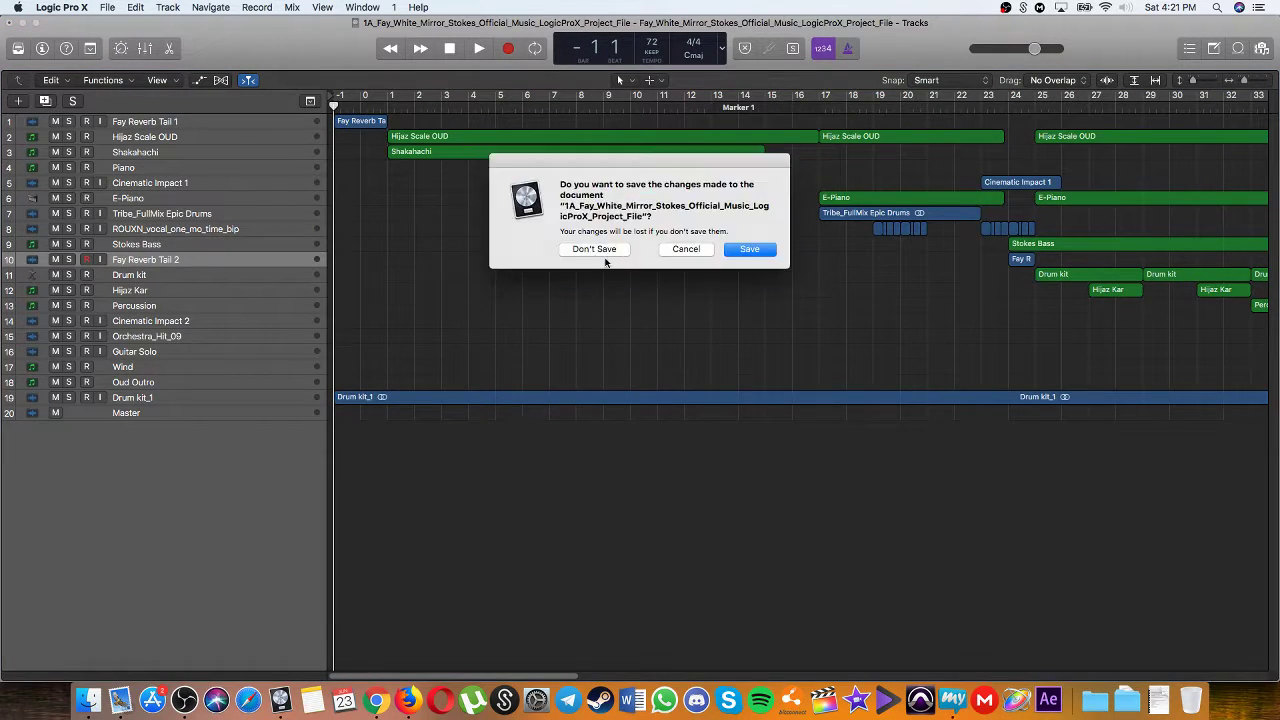
pyautogui.click(593, 252)
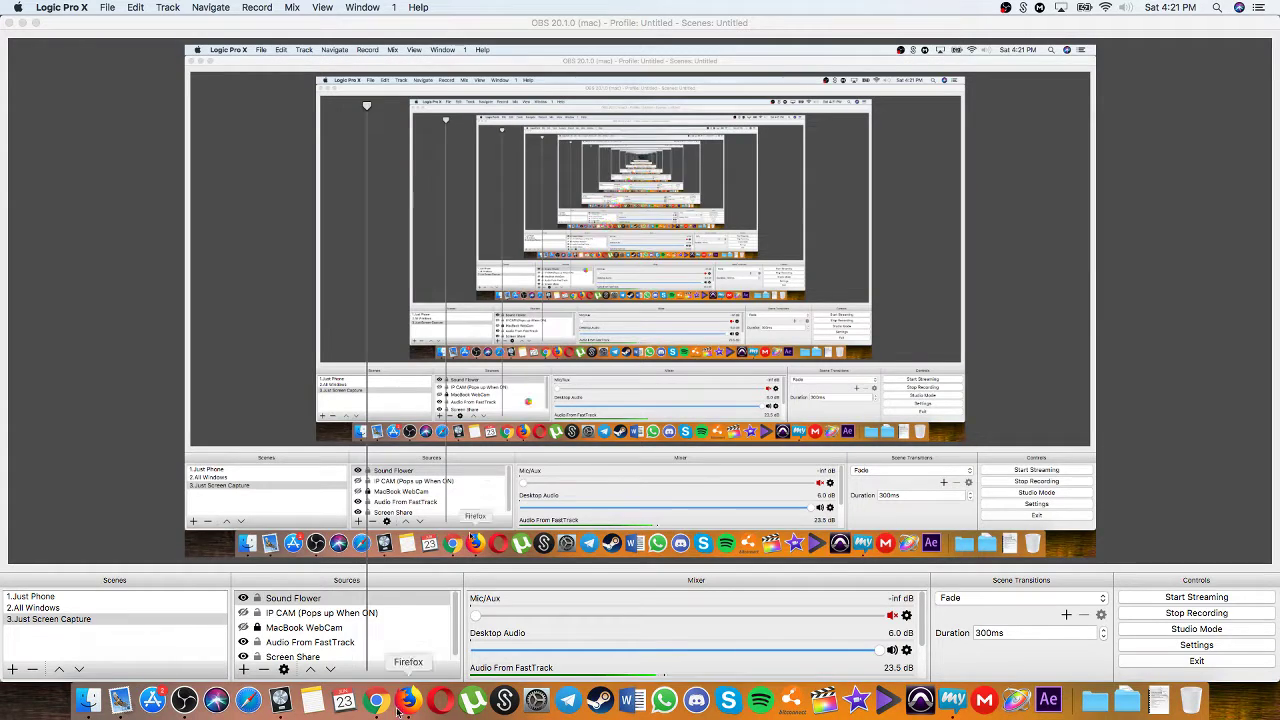
pyautogui.click(280, 700)
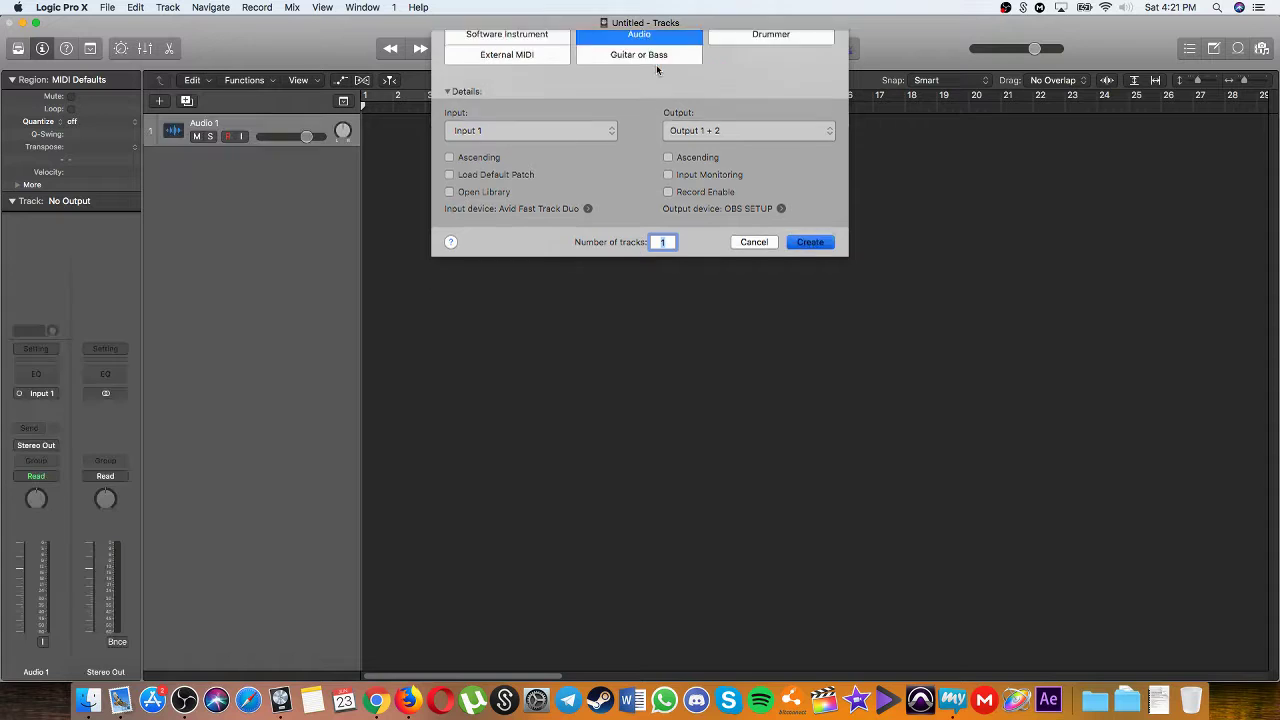
pyautogui.press('Return')
# Step: Switch to Finder, collapse the exported stems folder, and look through White Mirror (Minimal version) inside White Mirror (Production)
pyautogui.click(88, 700)
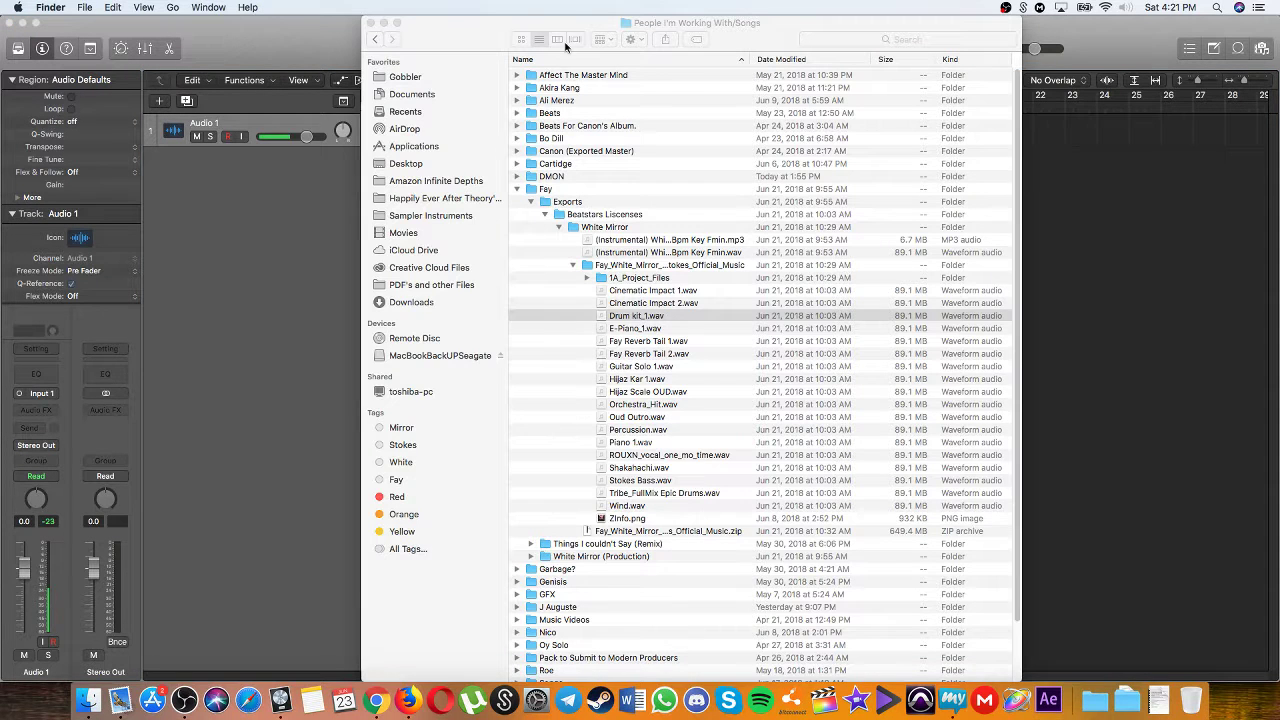
pyautogui.click(576, 266)
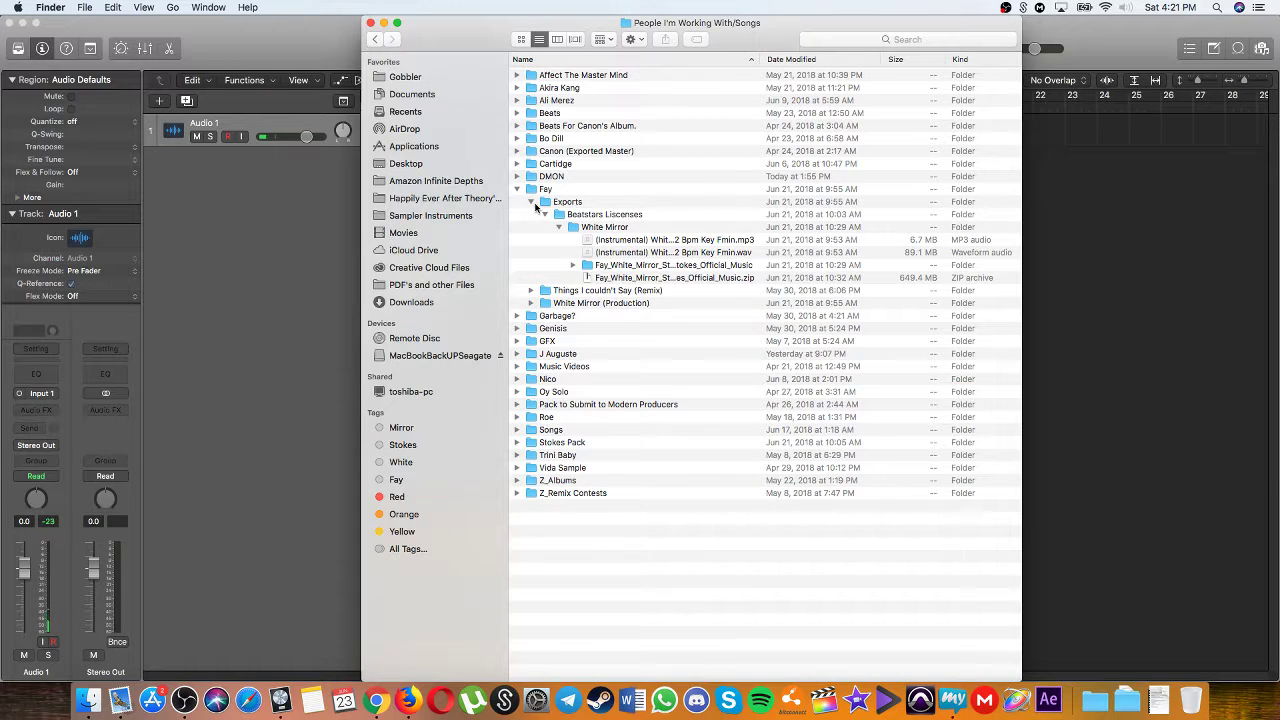
pyautogui.click(531, 303)
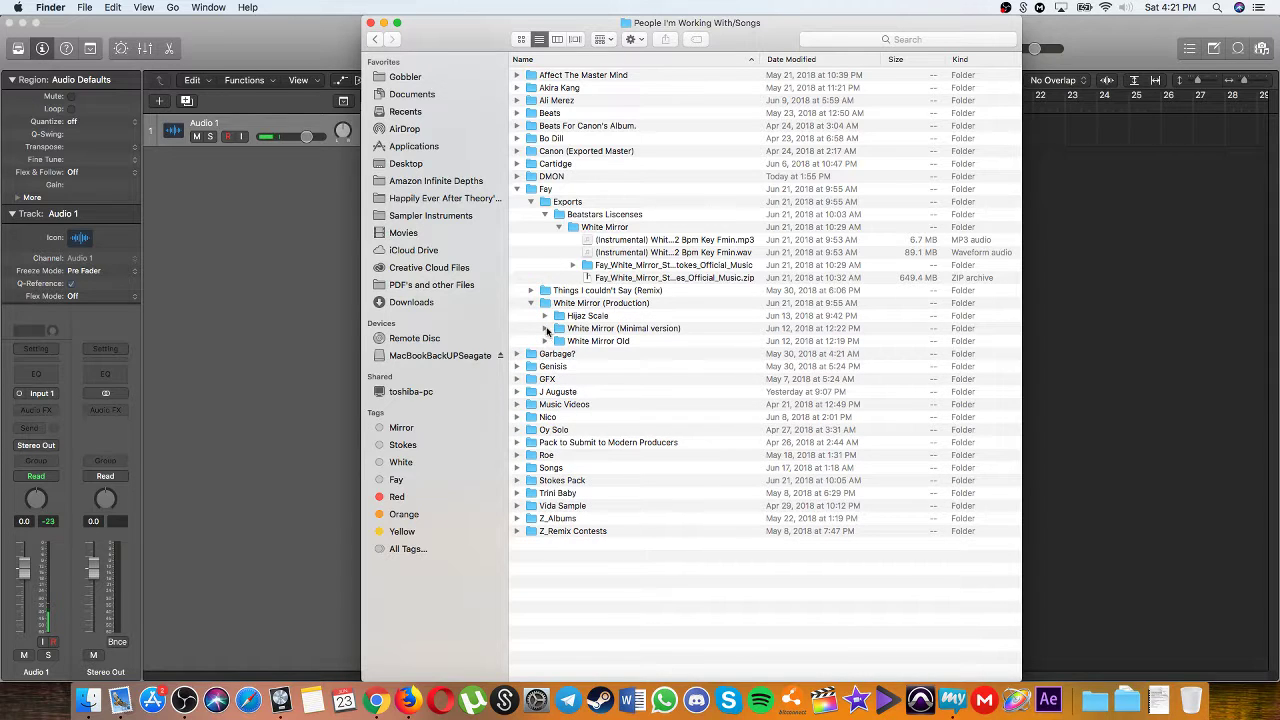
pyautogui.click(545, 329)
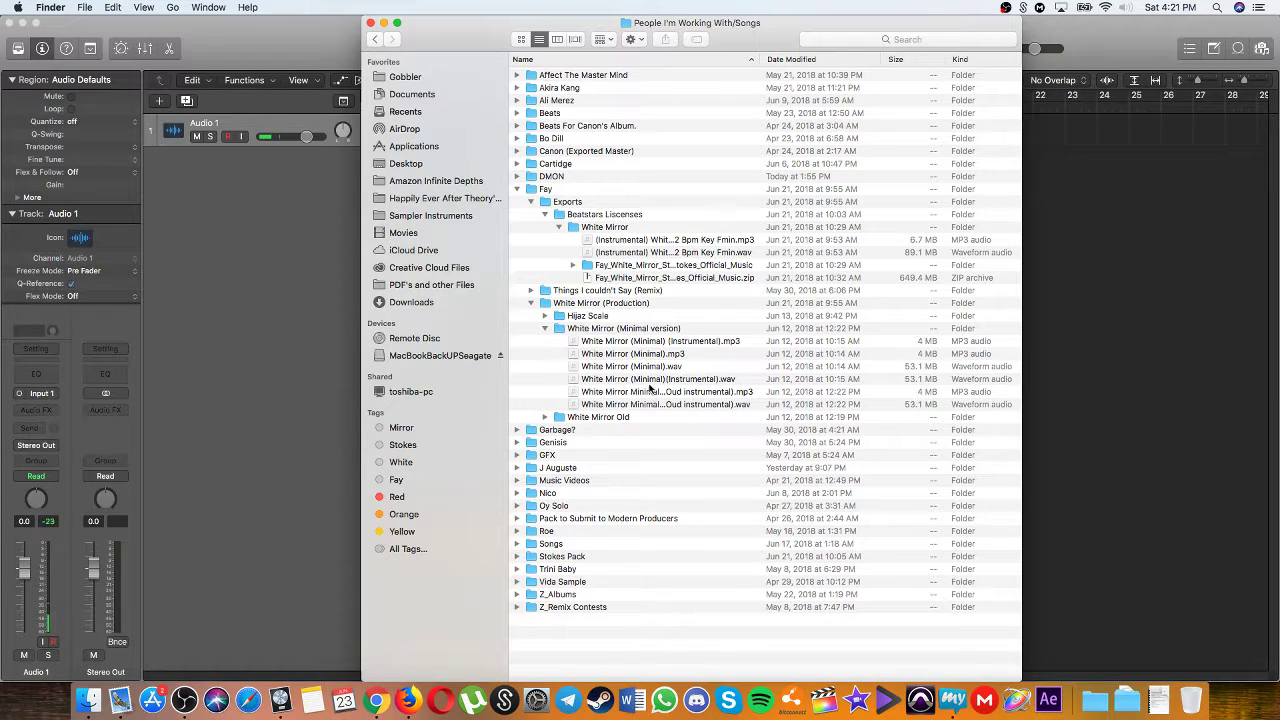
pyautogui.click(546, 329)
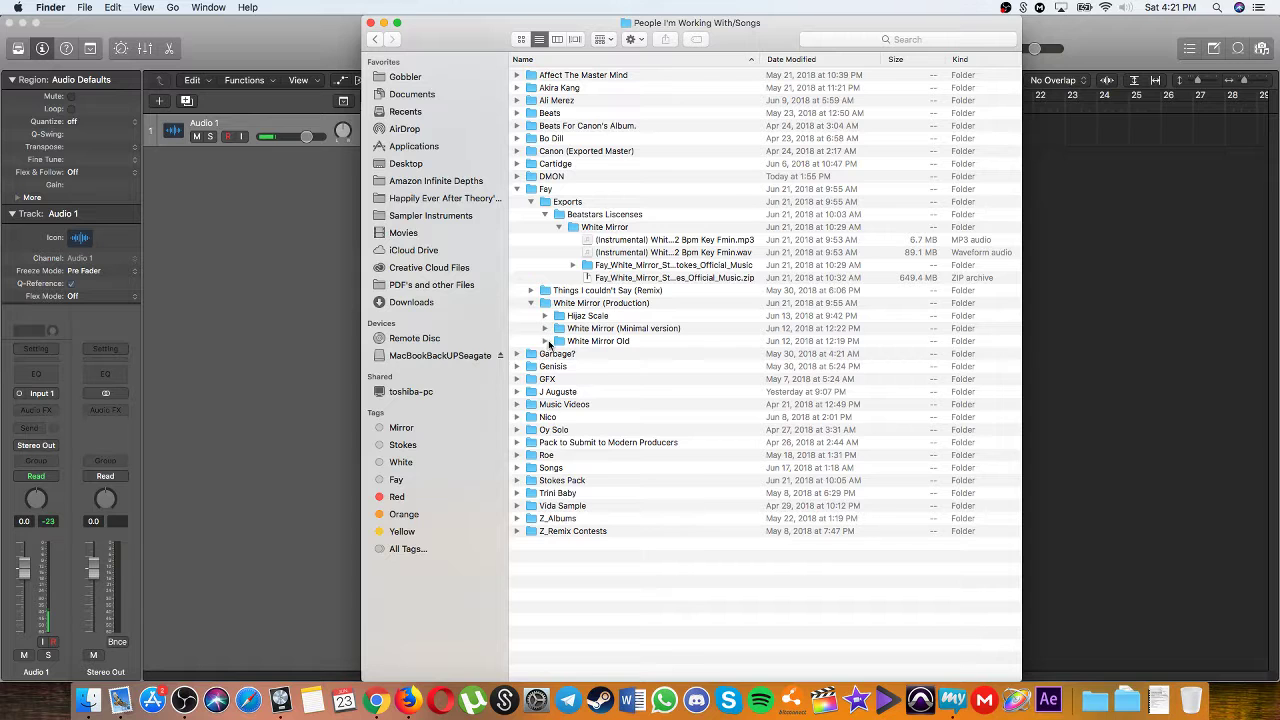
# Step: Look through White Mirror Old, its stems subfolder and the minimal version folder, collapsing White Mirror (New Beat) and Beatstars Liscenses
pyautogui.click(544, 342)
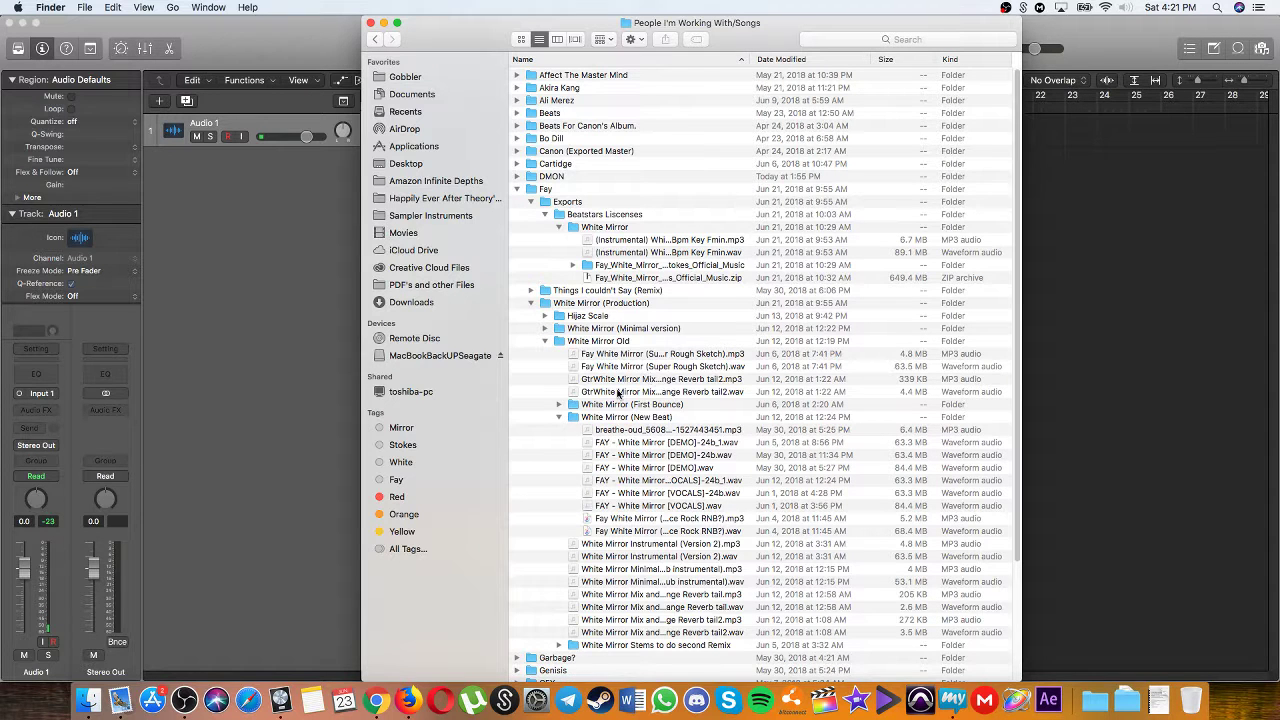
pyautogui.click(560, 417)
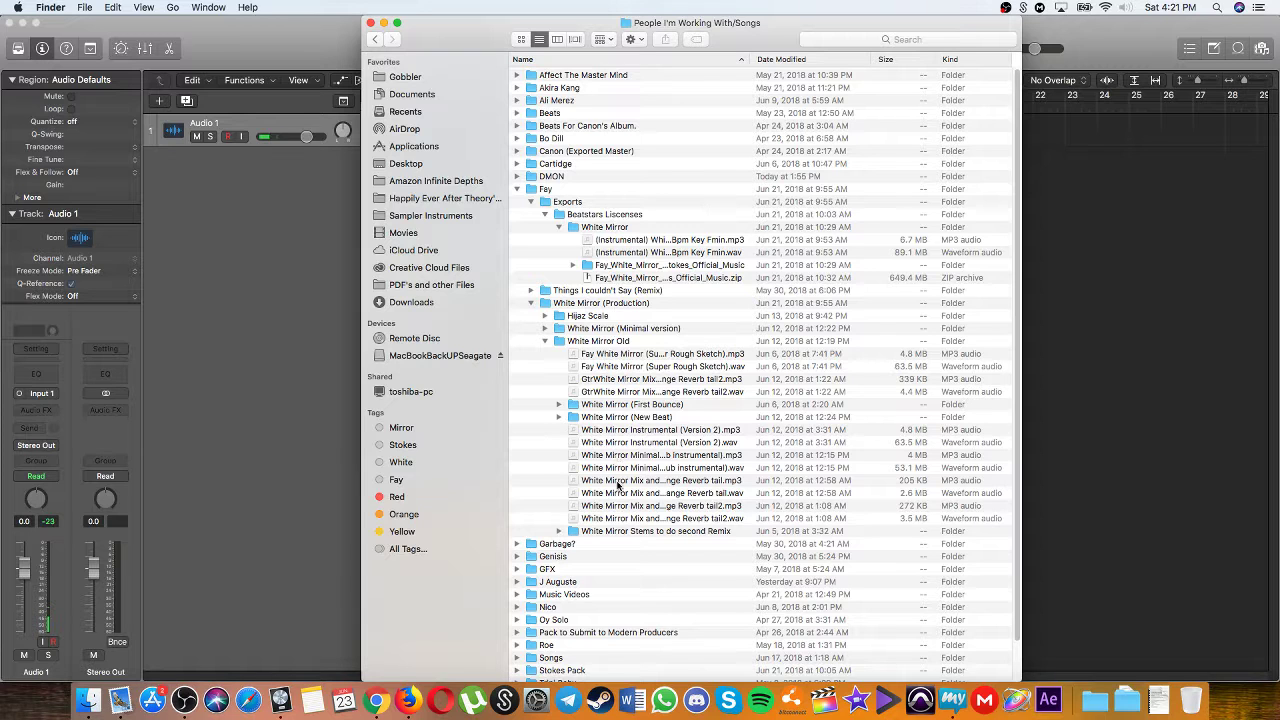
pyautogui.click(558, 531)
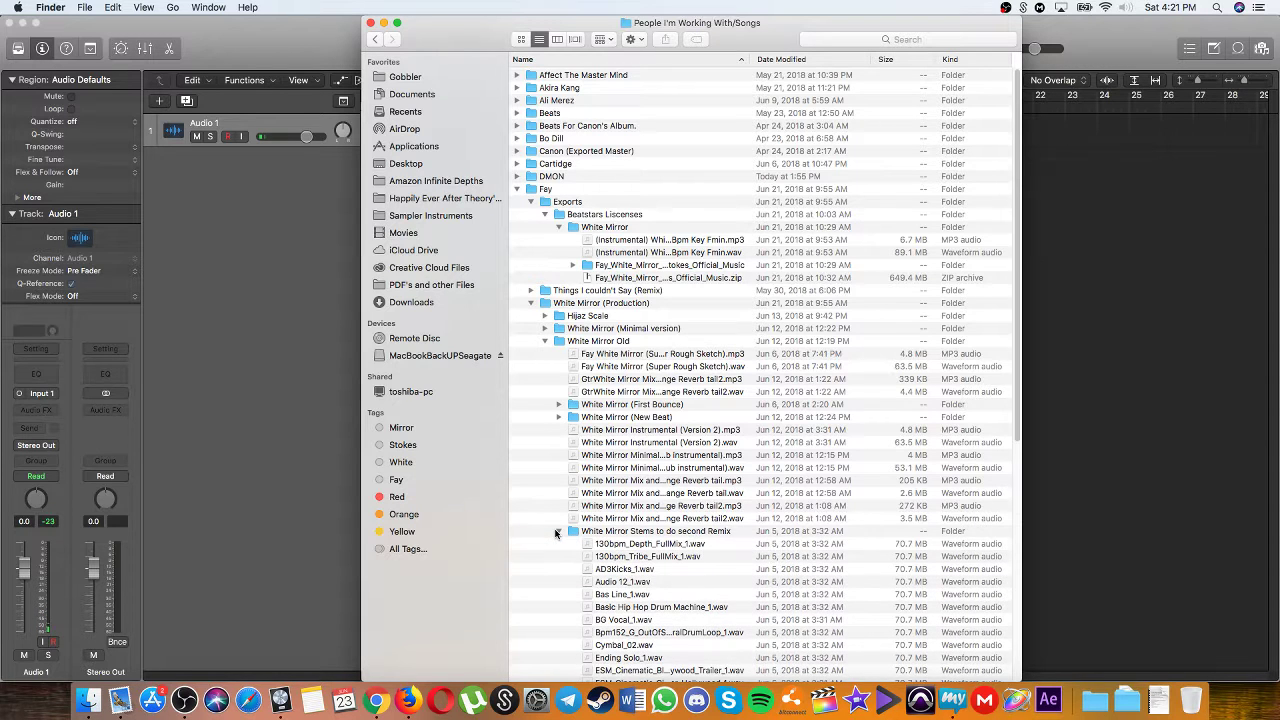
pyautogui.click(557, 532)
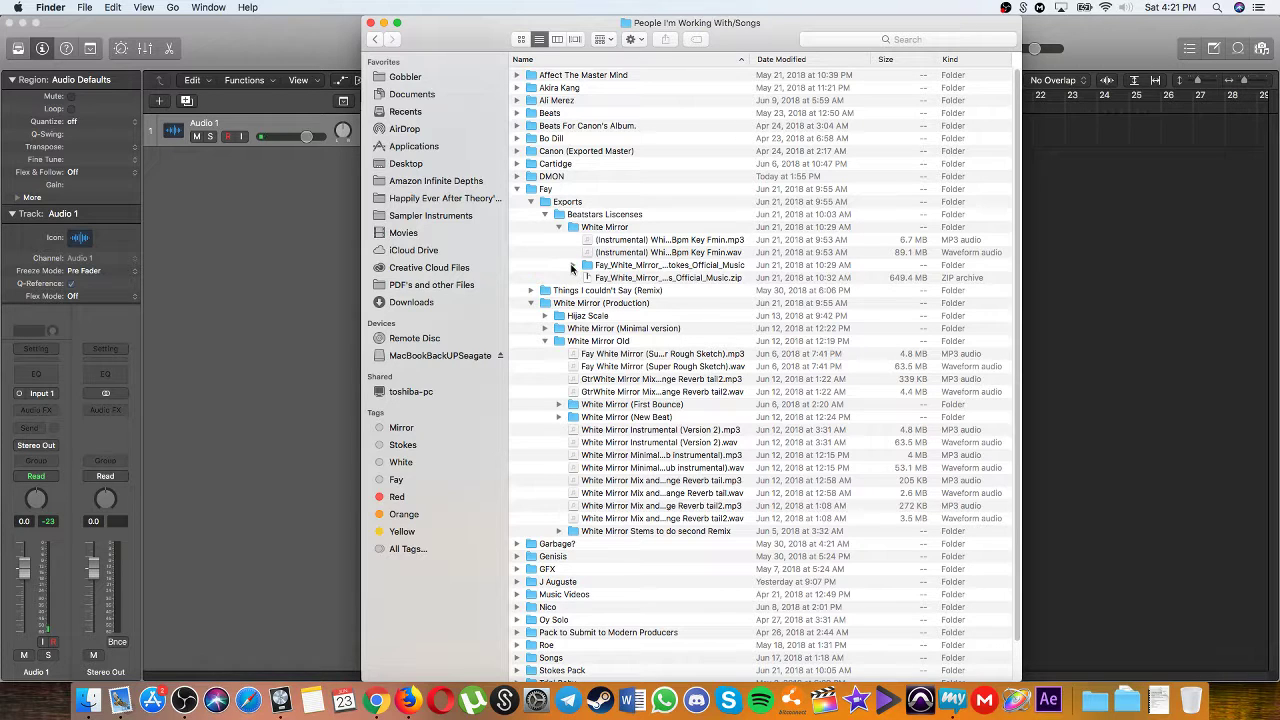
pyautogui.click(546, 215)
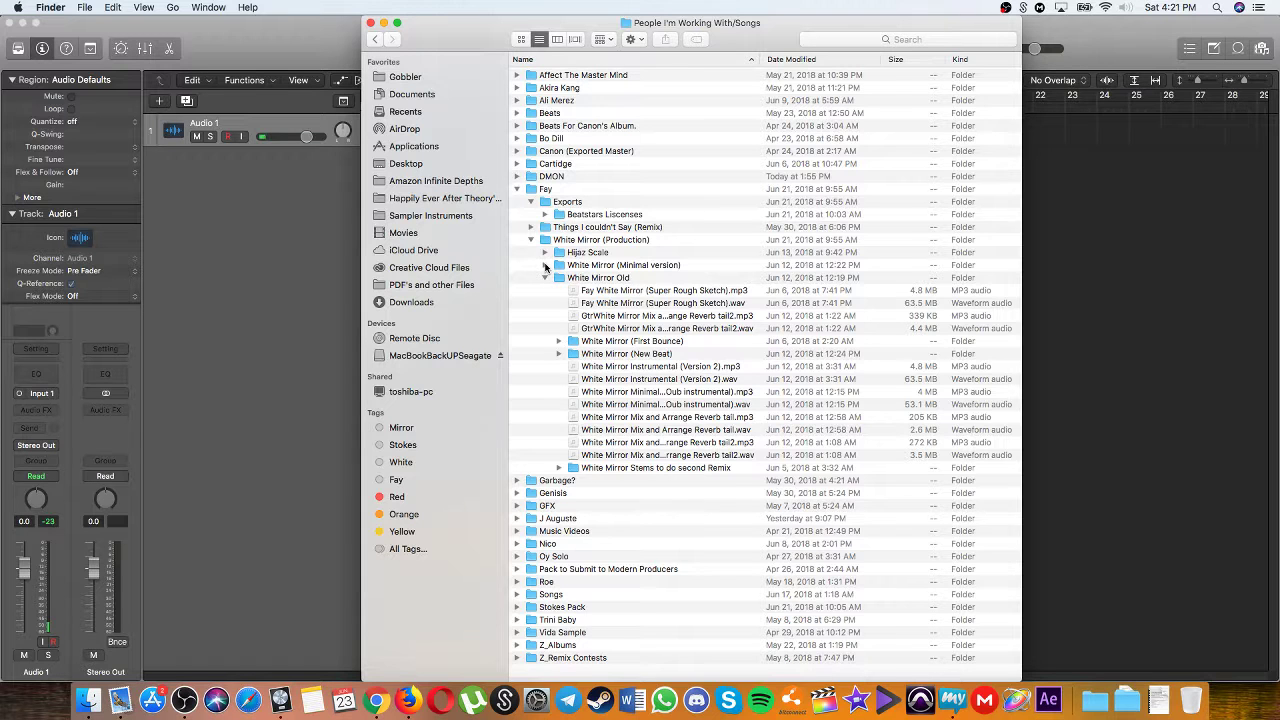
pyautogui.click(545, 265)
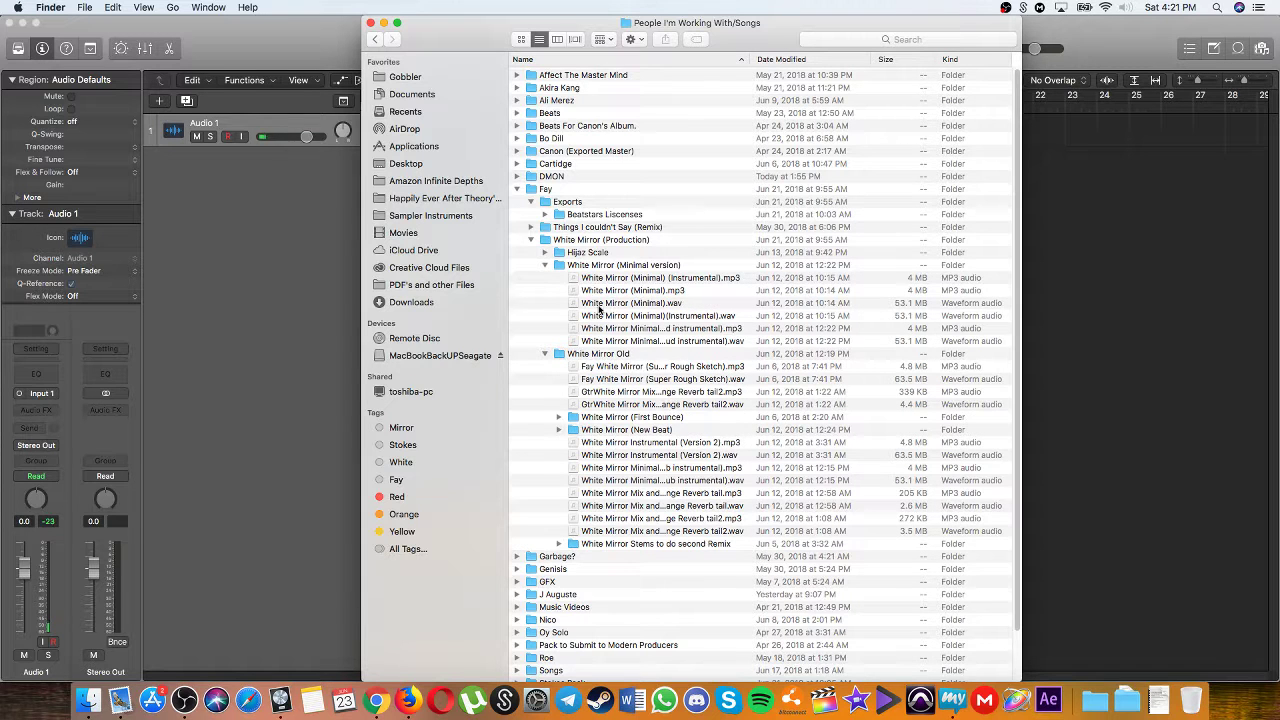
pyautogui.click(545, 265)
# Step: Expand the Hijaz Scale folder, select the "Love this version!" WAV file, and collapse the White Mirror Old folder
pyautogui.click(545, 252)
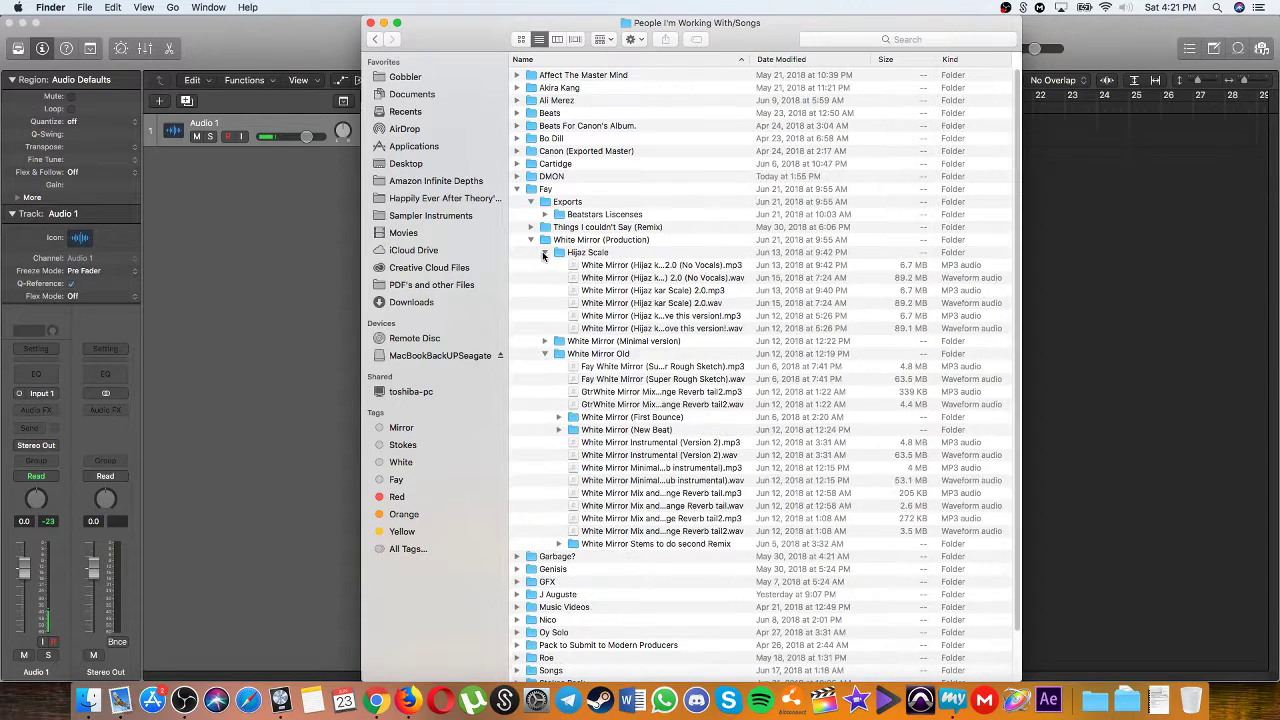
pyautogui.click(634, 280)
pyautogui.click(633, 291)
pyautogui.click(631, 304)
pyautogui.click(630, 326)
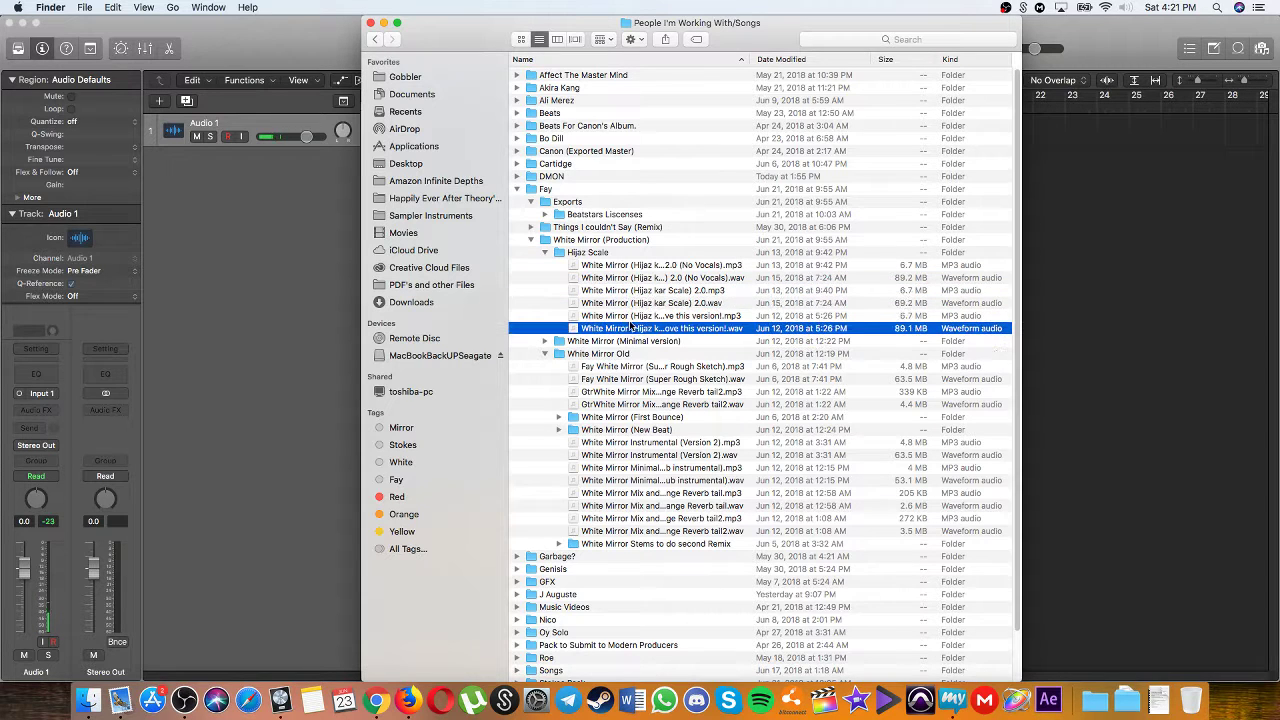
pyautogui.click(545, 355)
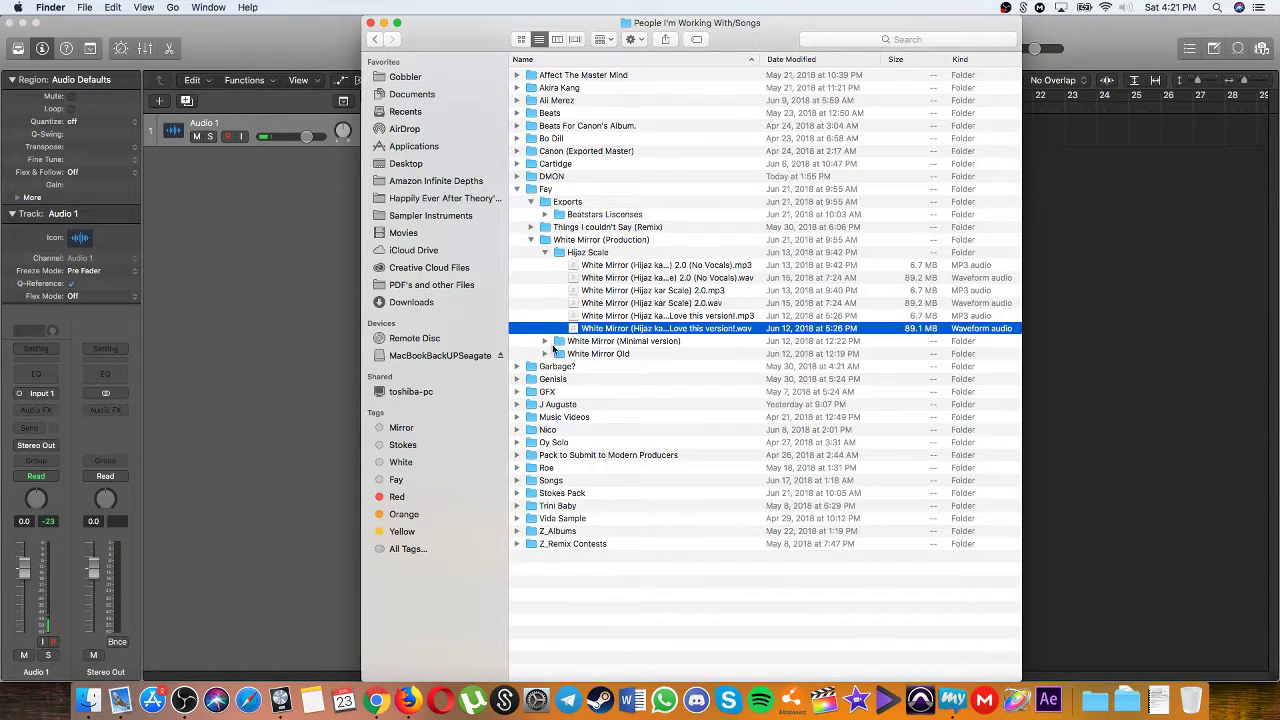
# Step: Expand White Mirror Old with its First Bounce and New Beat subfolders, and select the White Mirror [VOCALS]-24b WAV file
pyautogui.click(545, 355)
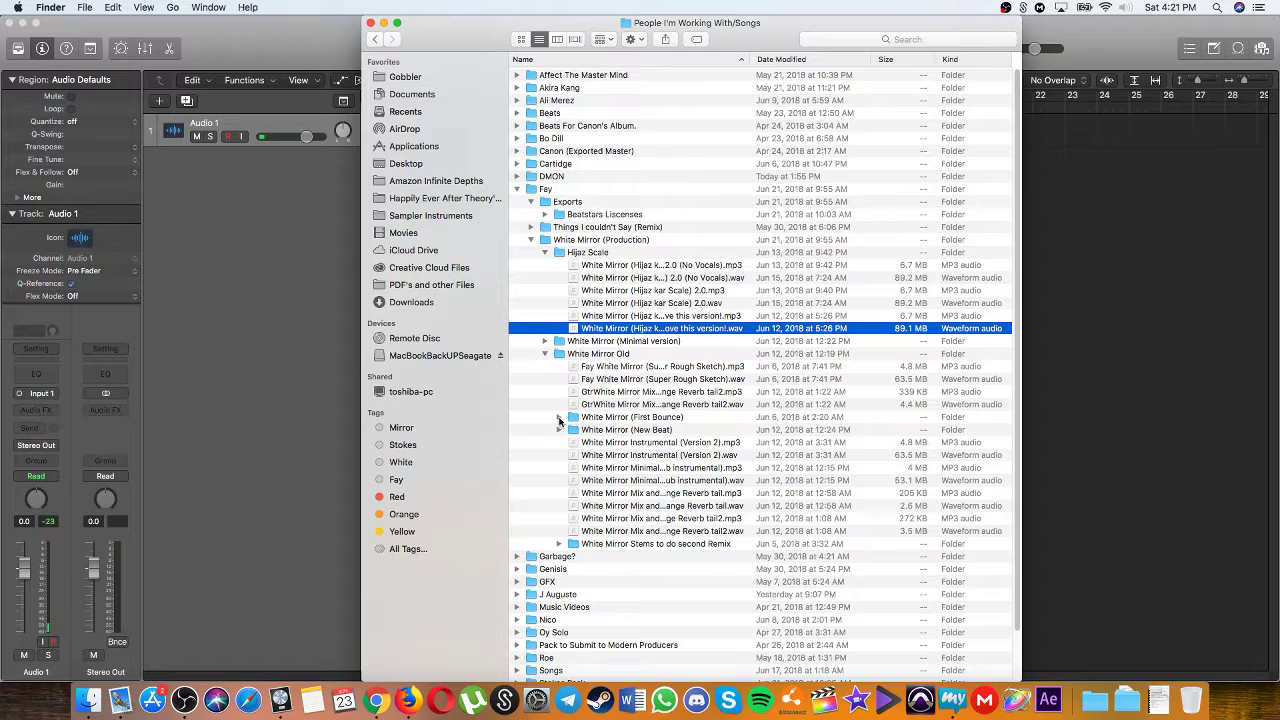
pyautogui.click(559, 418)
pyautogui.click(558, 456)
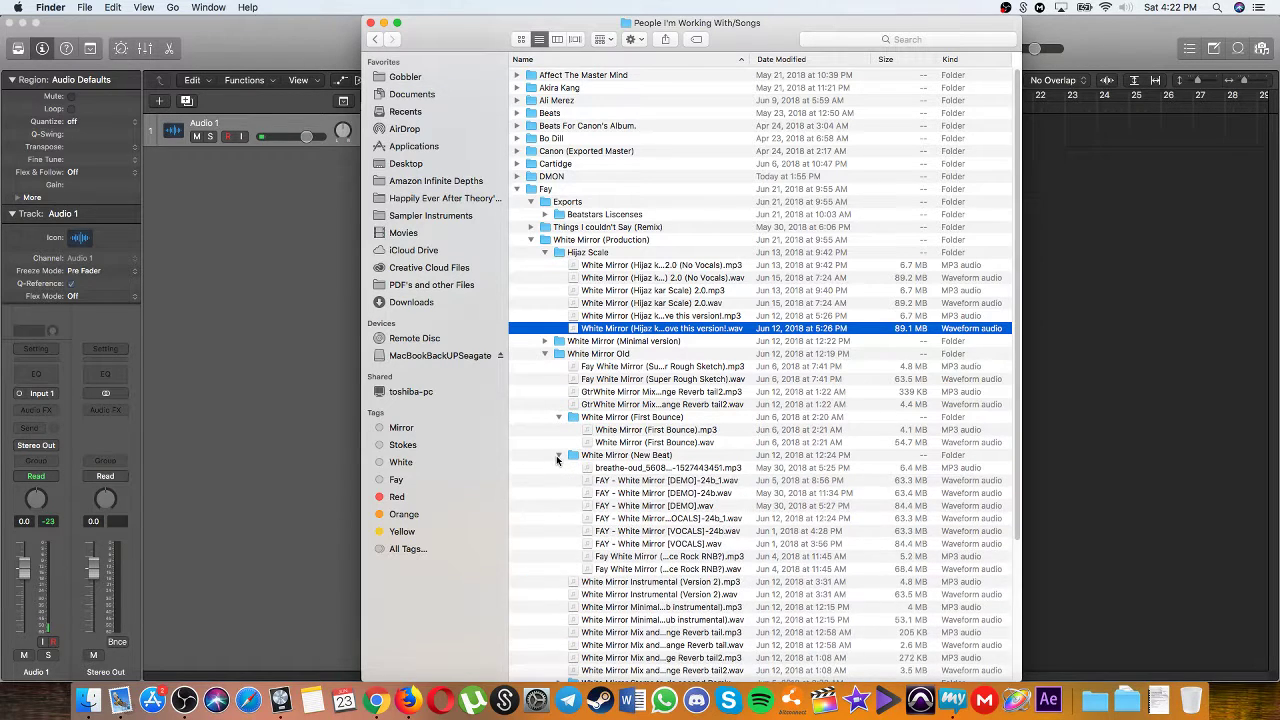
pyautogui.click(668, 531)
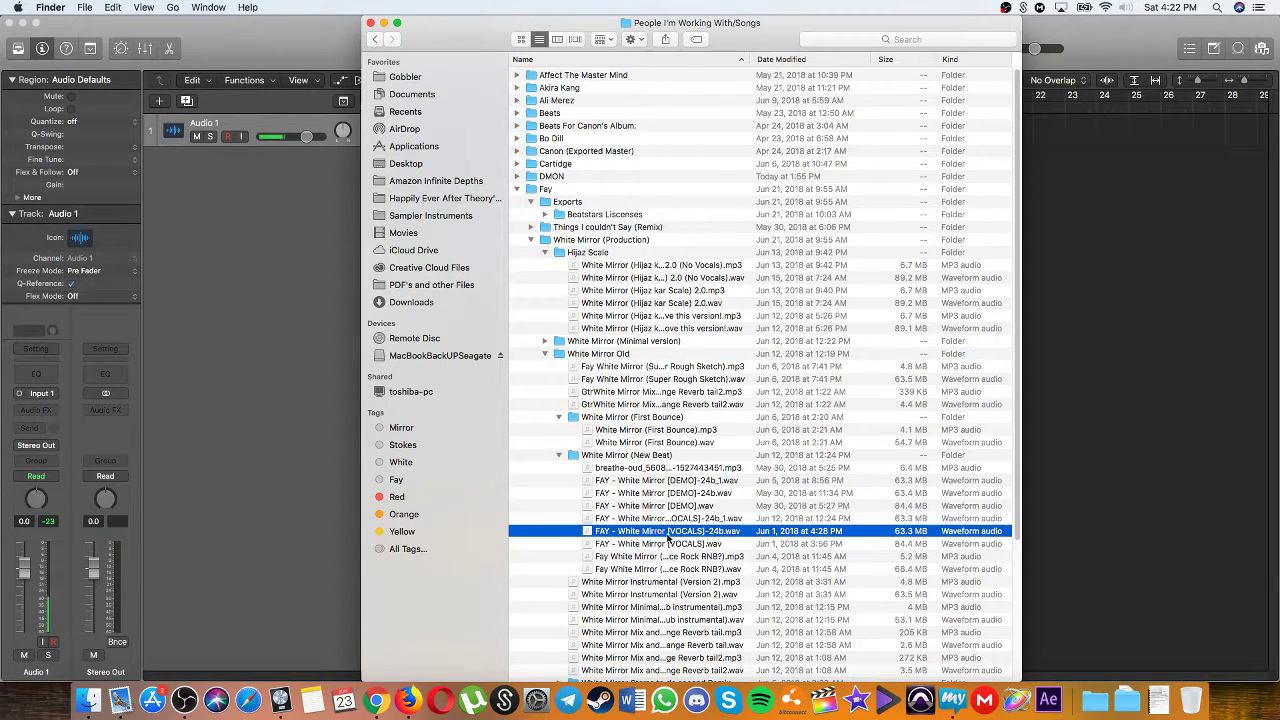
# Step: Import the selected White Mirror [VOCALS]-24b WAV from Finder onto a new track in the Logic Pro X project
pyautogui.moveTo(480, 32); pyautogui.dragTo(594, 32)
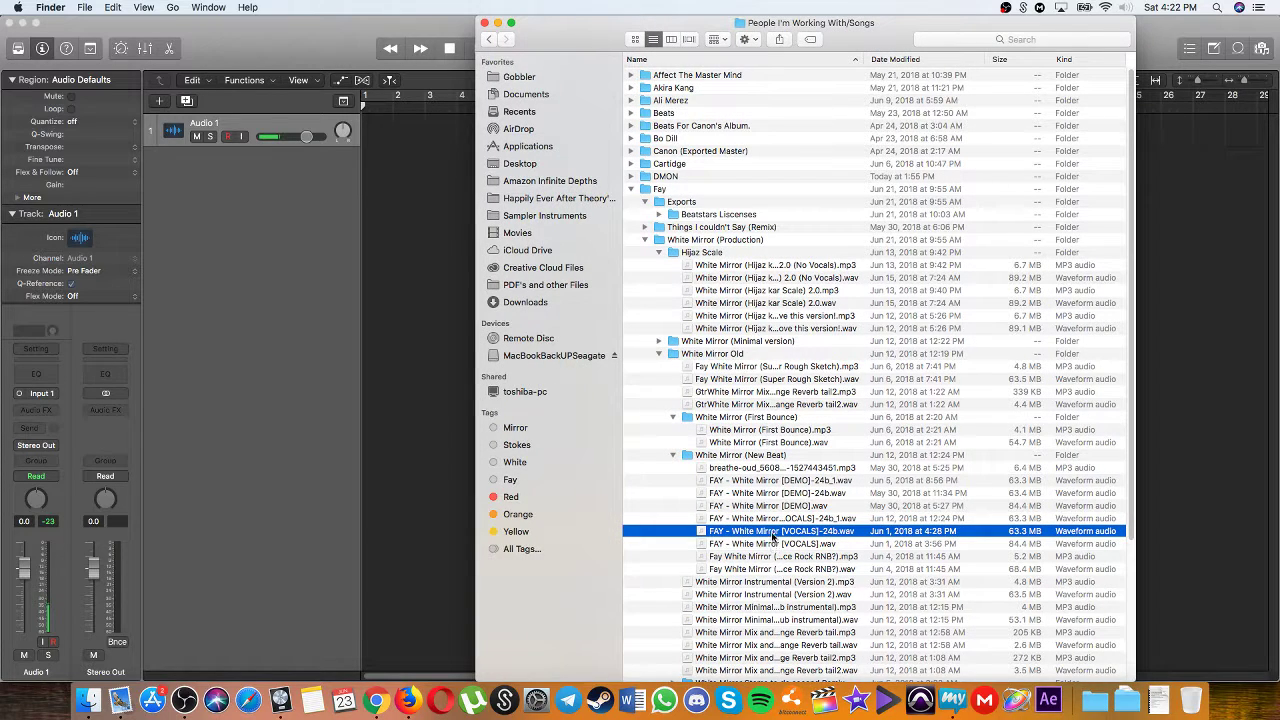
pyautogui.moveTo(772, 538); pyautogui.dragTo(414, 264)
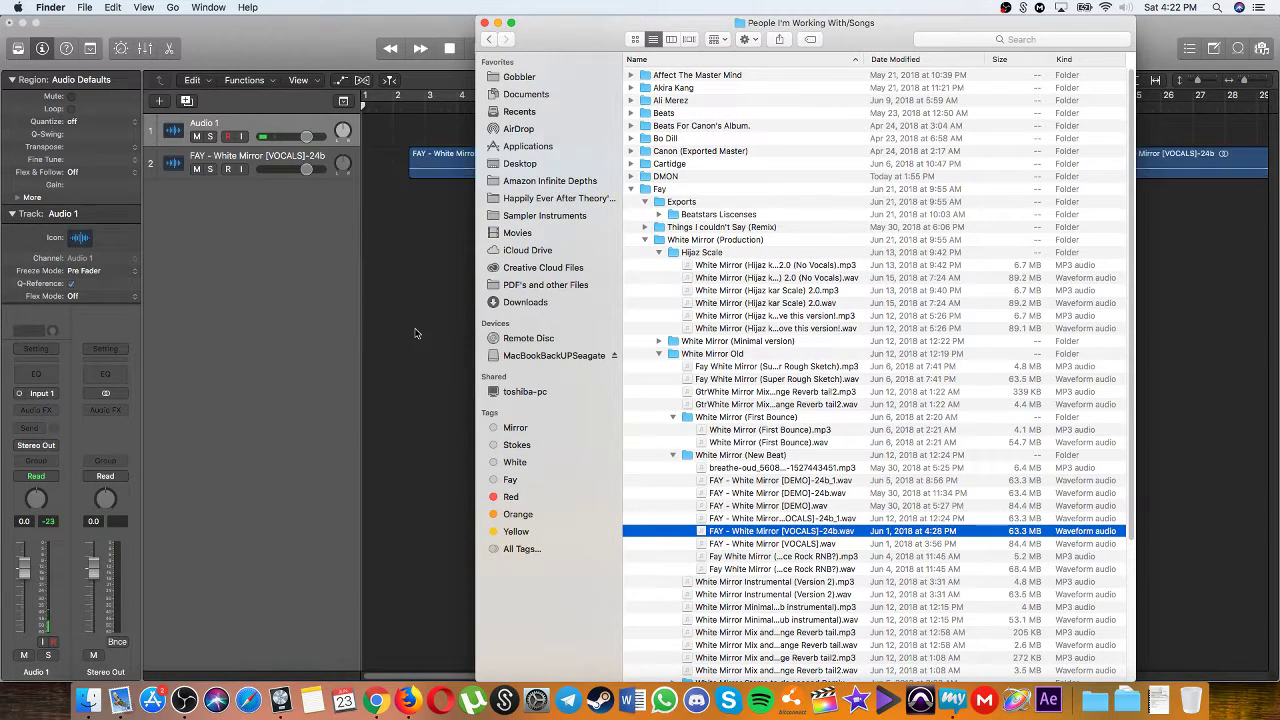
pyautogui.click(416, 333)
# Step: Trim the silent lead-in off the start of the imported vocal region
pyautogui.press('super+Left')
pyautogui.press('super+Left')
pyautogui.press('super+Left')
pyautogui.press('super+Left')
pyautogui.press('super+Left')
pyautogui.press('super+Left')
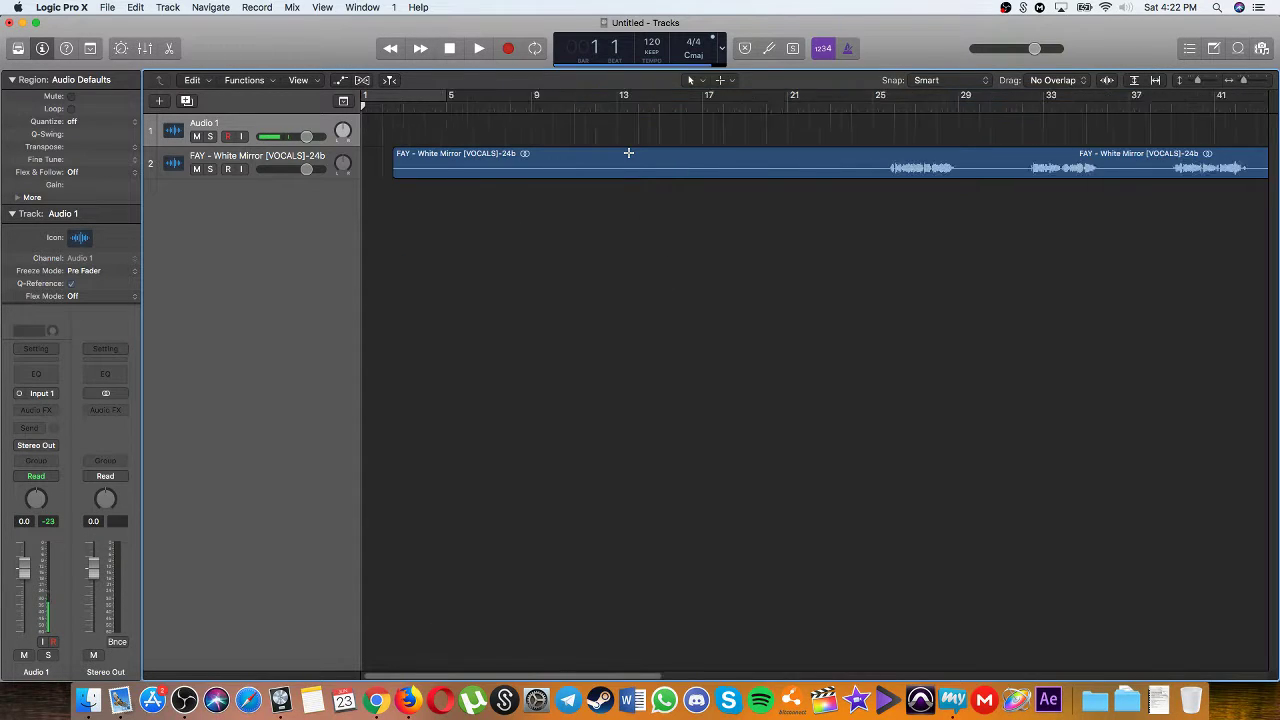
pyautogui.press('super+Down')
pyautogui.press('super+Down')
pyautogui.press('super+Down')
pyautogui.press('super+Down')
pyautogui.press('super+Left')
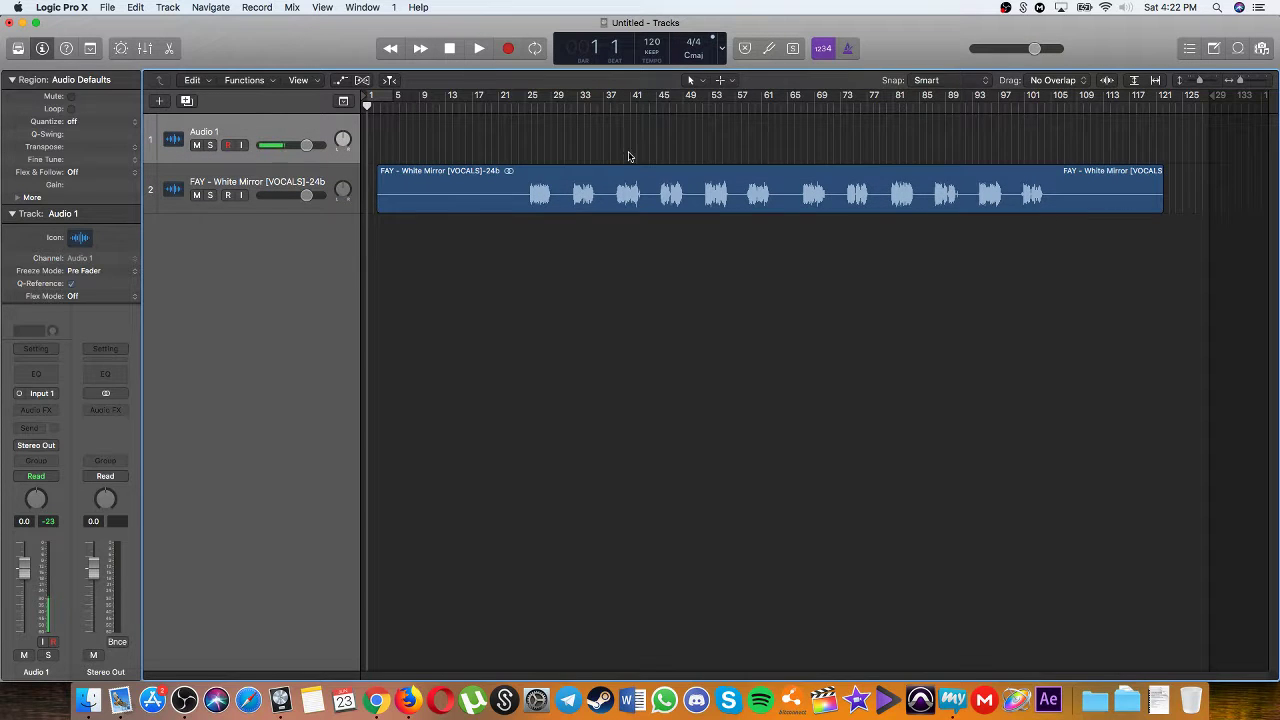
pyautogui.moveTo(379, 208)
pyautogui.mouseDown()
pyautogui.moveTo(530, 208)
pyautogui.moveTo(400, 195)
pyautogui.mouseUp()
# Step: Move the vocal region so its first phrase starts at bar 5, checking the alignment with the playhead
pyautogui.press('super+Right')
pyautogui.press('super+Right')
pyautogui.press('super+Right')
pyautogui.press('super+Right')
pyautogui.press('super+Right')
pyautogui.press('super+Right')
pyautogui.press('super+Right')
pyautogui.press('super+Right')
pyautogui.press('super+Right')
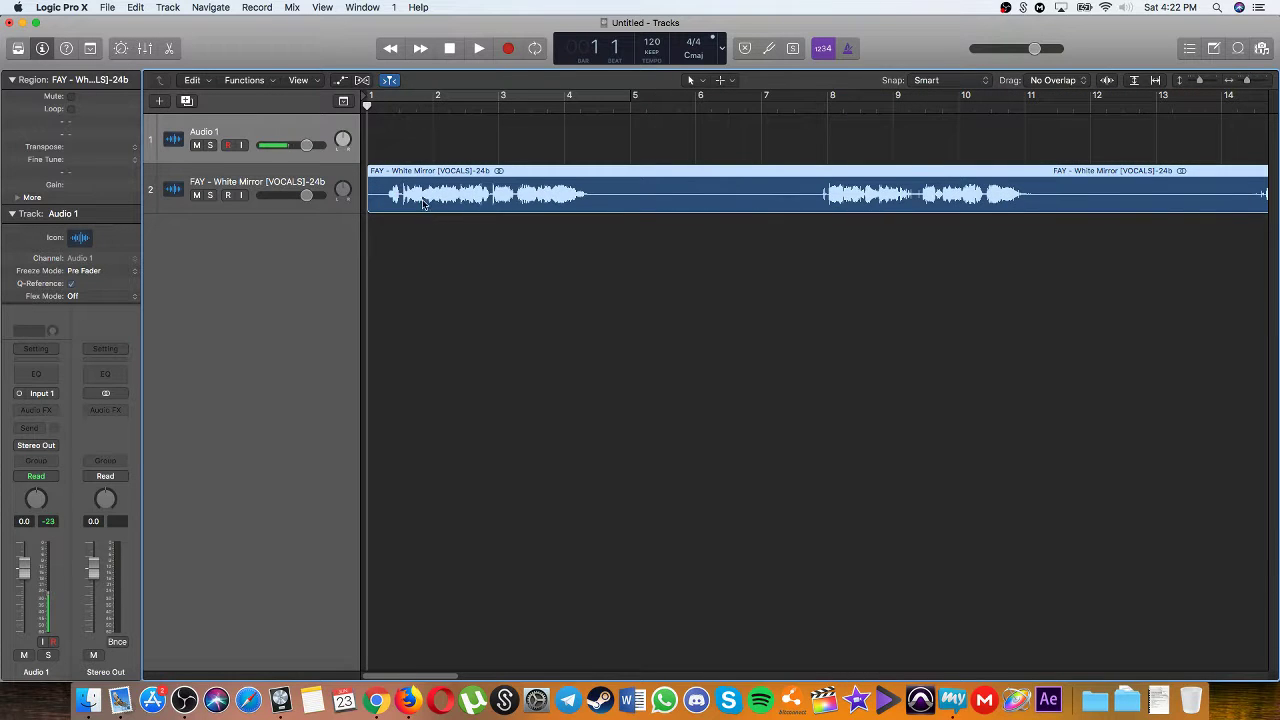
pyautogui.moveTo(423, 203); pyautogui.dragTo(660, 203)
pyautogui.click(626, 106)
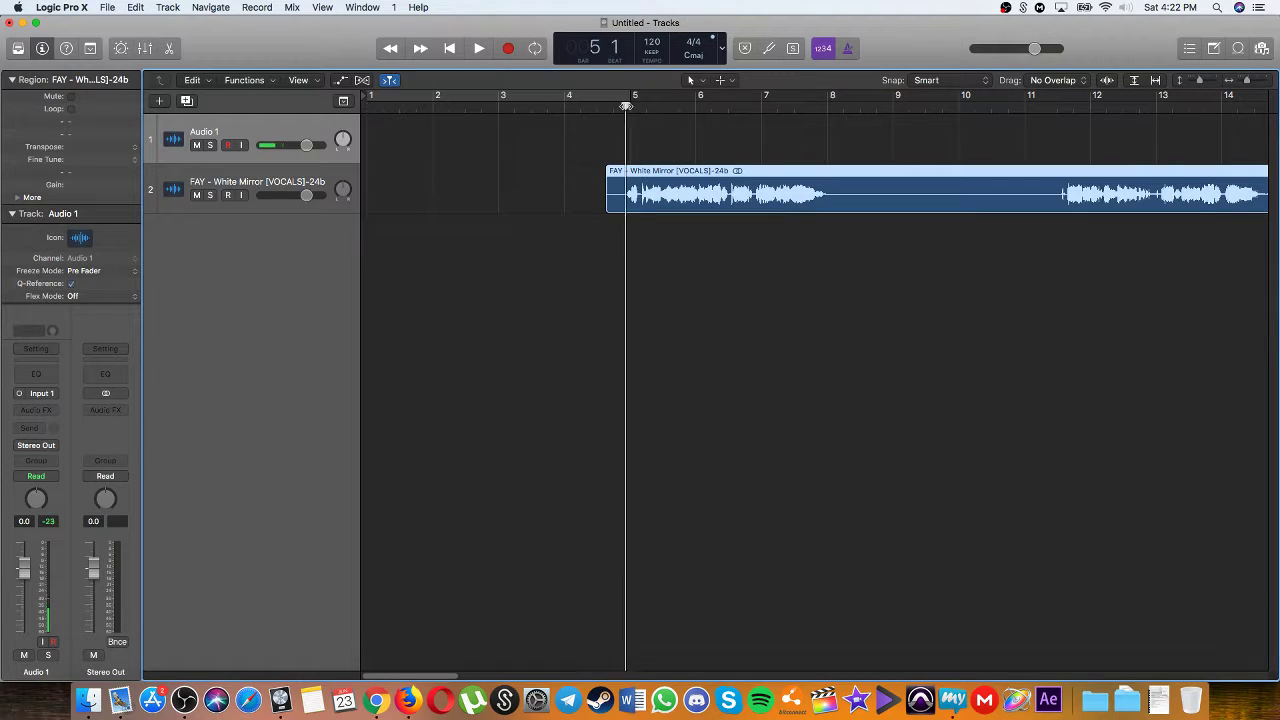
pyautogui.moveTo(626, 106); pyautogui.dragTo(630, 106)
pyautogui.click(660, 230)
pyautogui.click(660, 210)
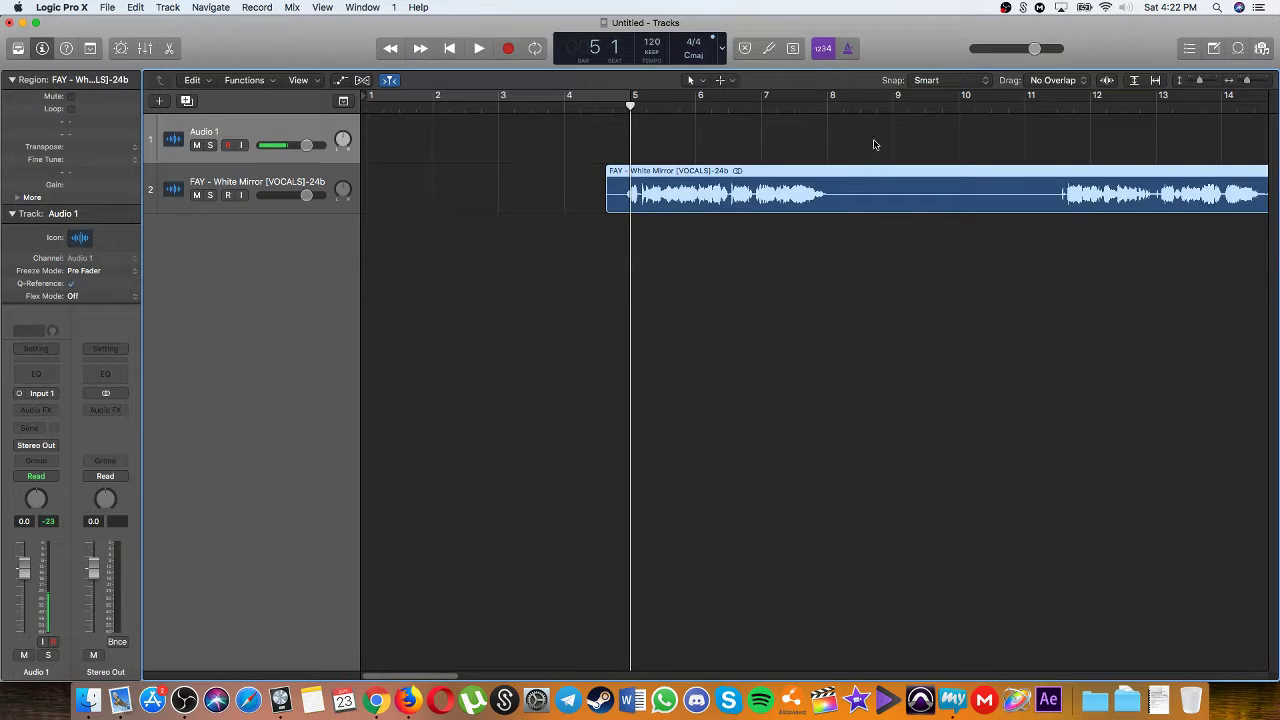
# Step: Split the vocal region at bar 8 and delete everything after the split
pyautogui.click(828, 108)
pyautogui.click(834, 133)
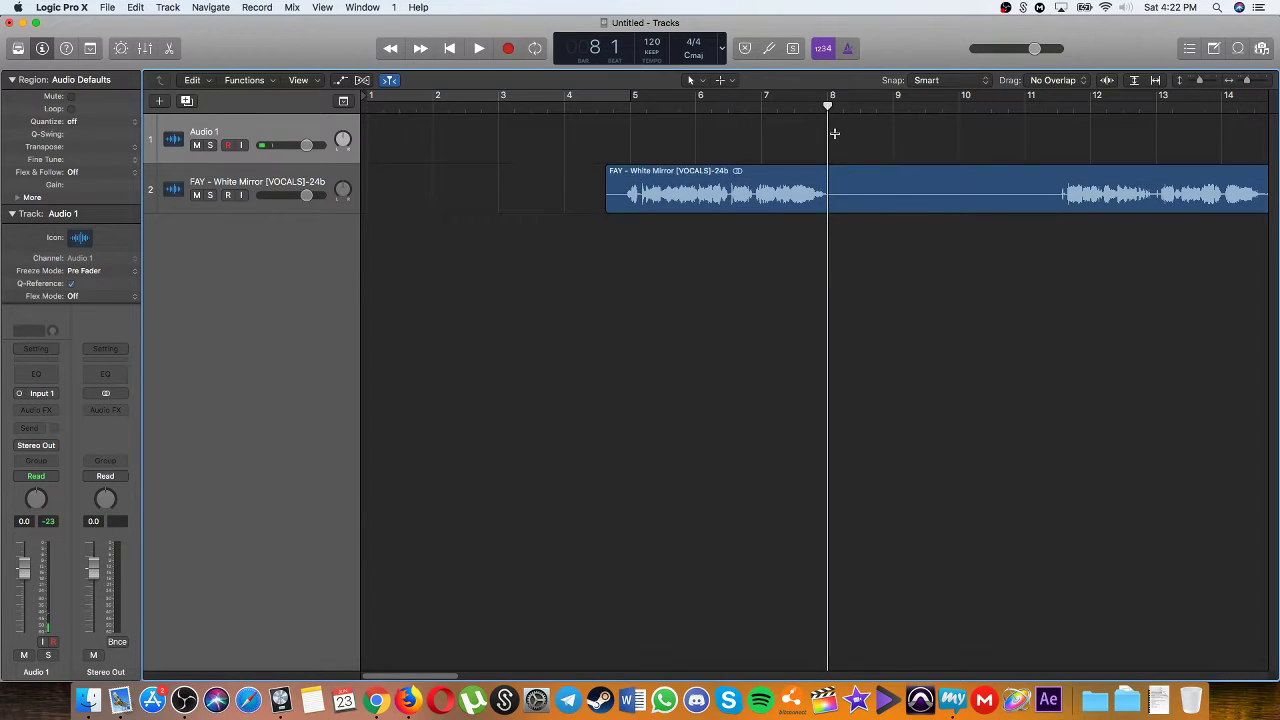
pyautogui.click(869, 200)
pyautogui.press('super+t')
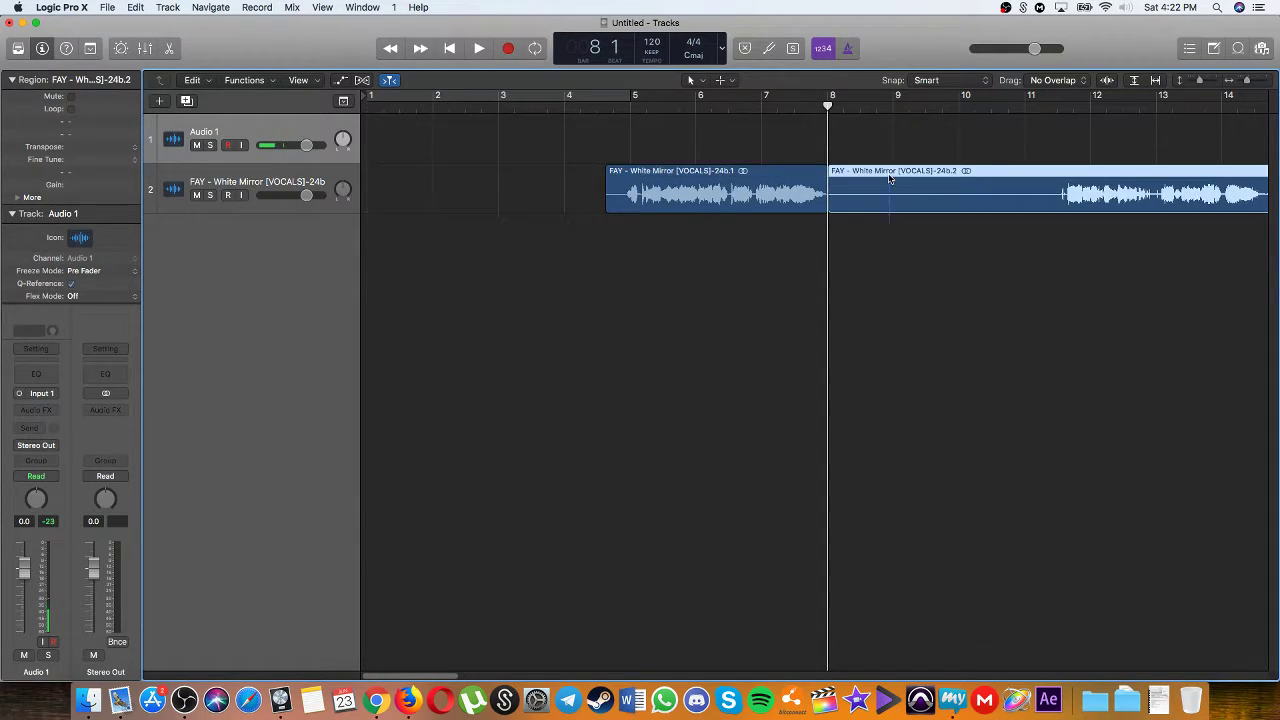
pyautogui.press('Delete')
# Step: Play back the remaining vocal phrase from bar 5
pyautogui.click(631, 119)
pyautogui.press('space')
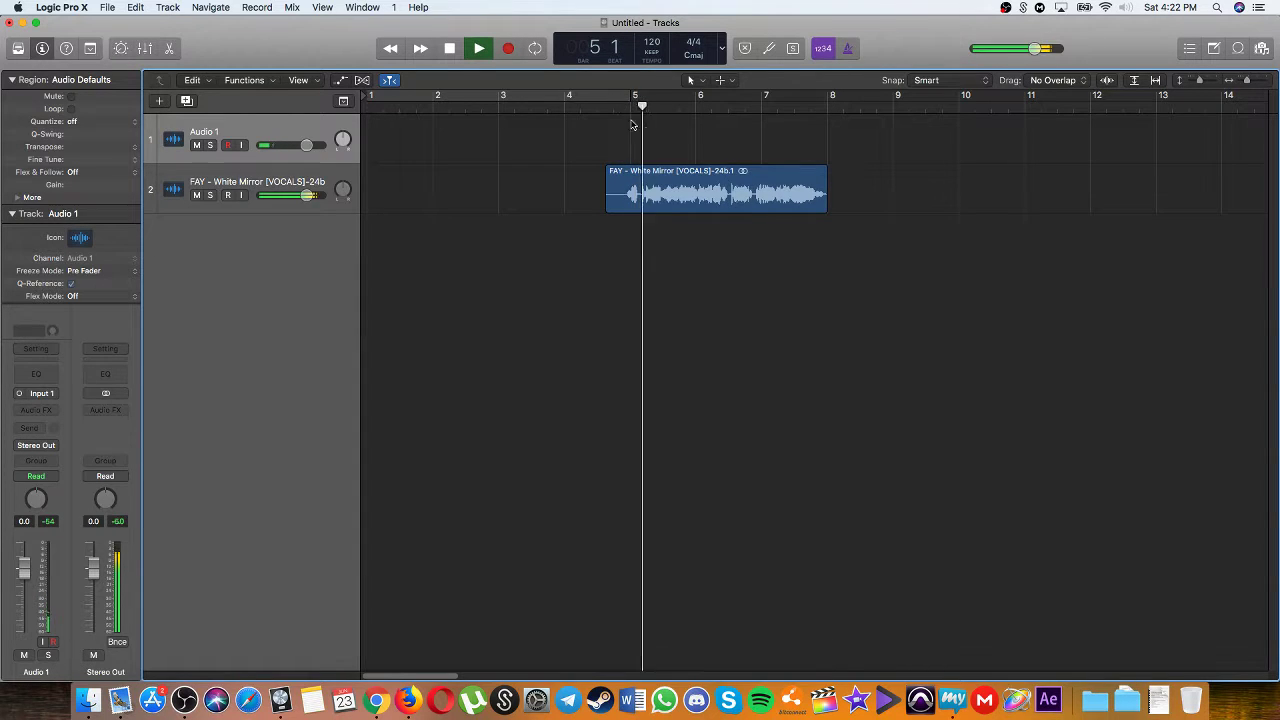
pyautogui.press('space')
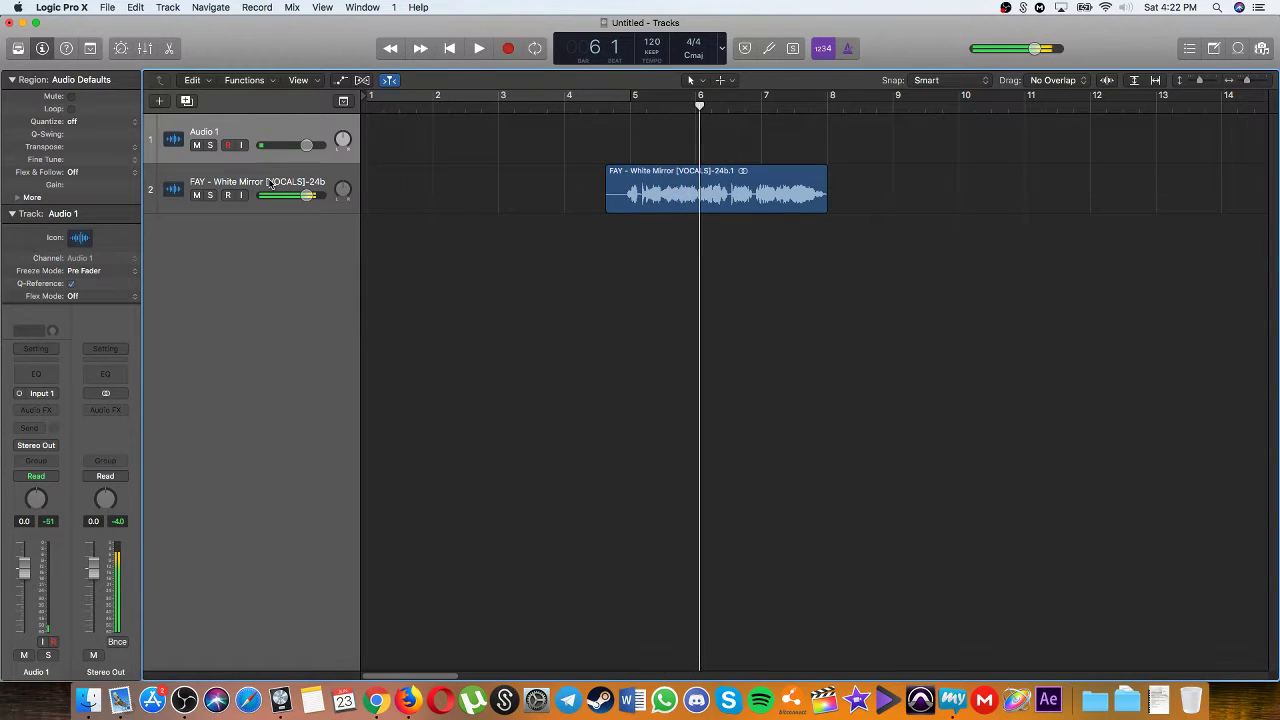
# Step: Move the vocal track above Audio 1, and swap the inspector for the mixer
pyautogui.moveTo(268, 182); pyautogui.dragTo(270, 132)
pyautogui.click(275, 186)
pyautogui.click(42, 47)
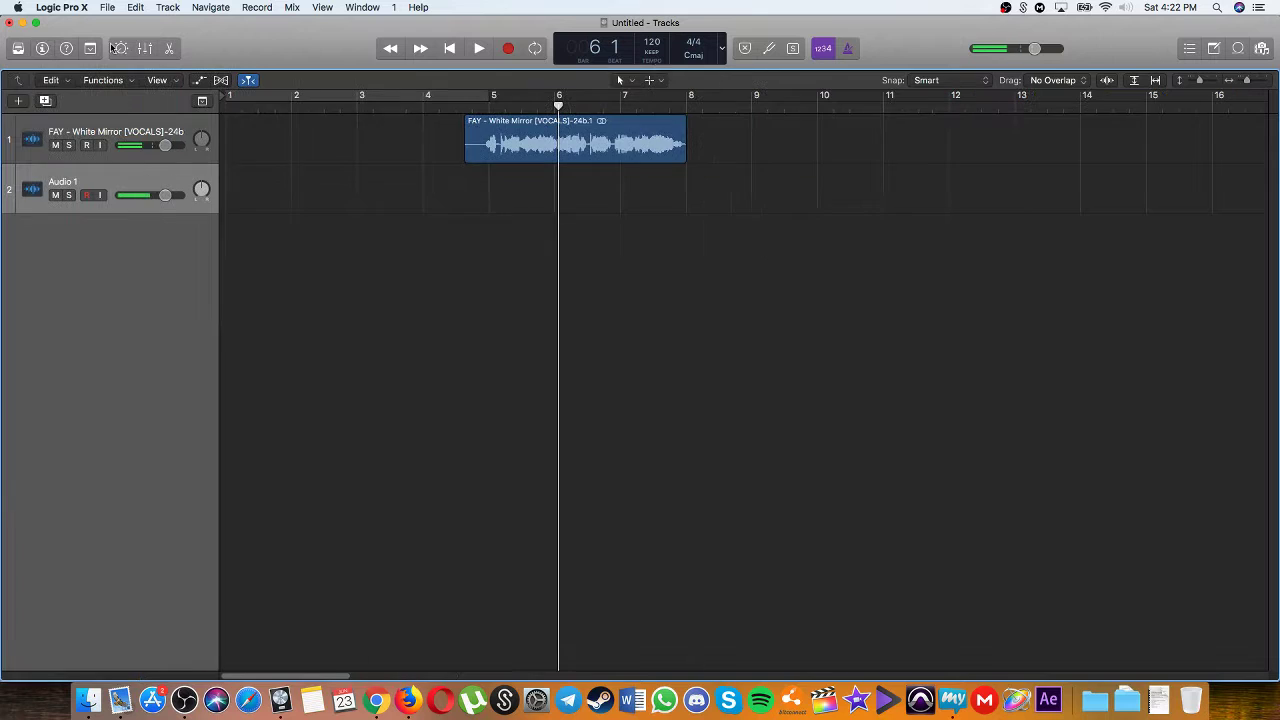
pyautogui.click(145, 48)
pyautogui.scroll(5, 130, 480)
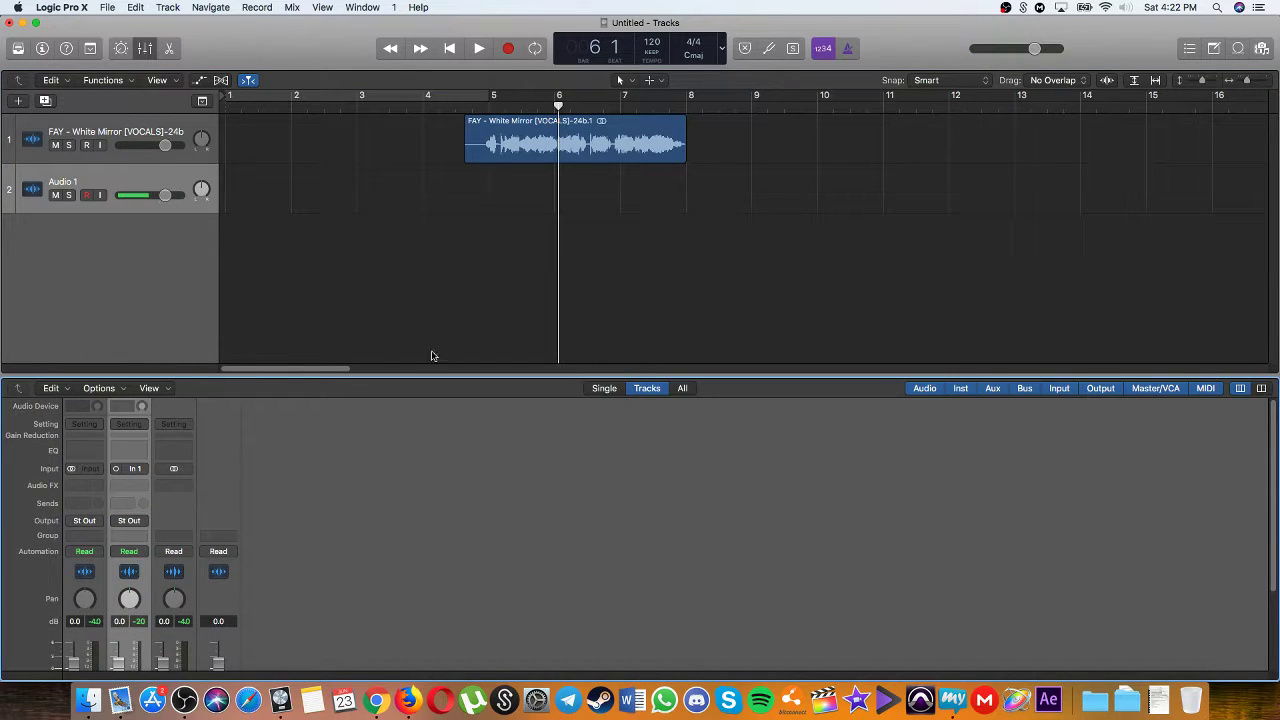
# Step: Place the playhead at bar 5 and search Splice for kick samples
pyautogui.click(502, 155)
pyautogui.moveTo(455, 106); pyautogui.dragTo(488, 108)
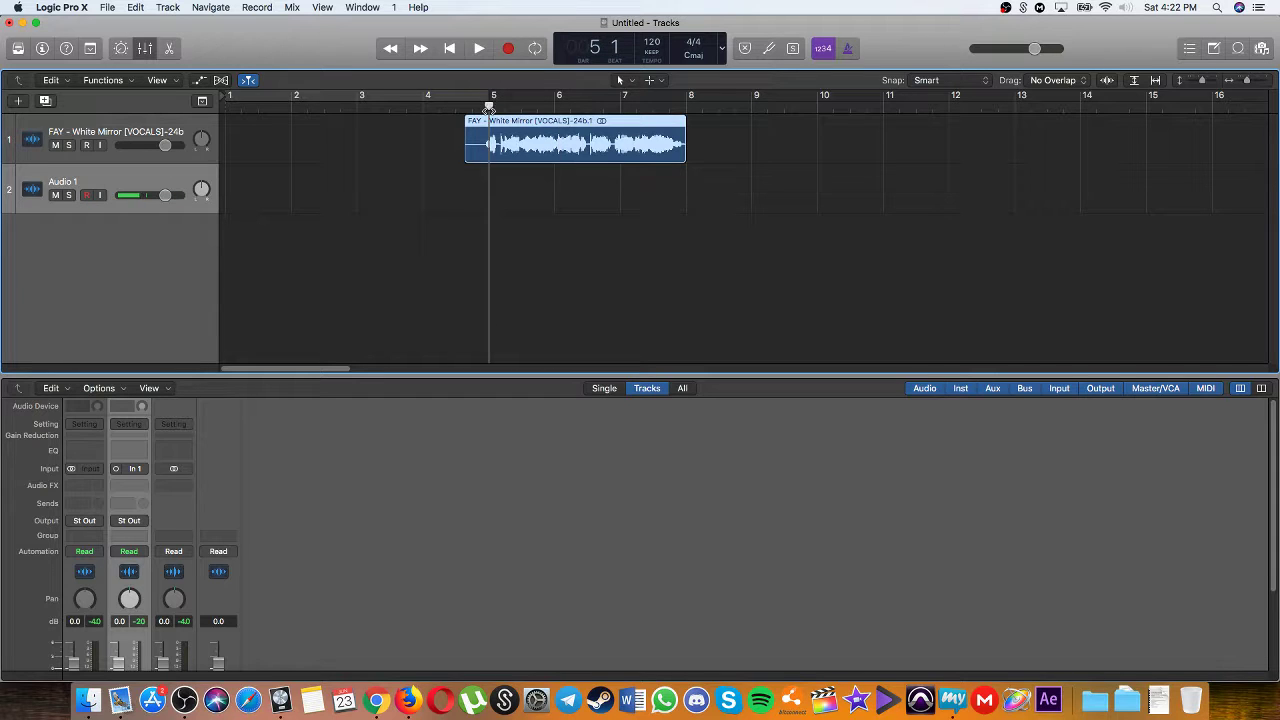
pyautogui.click(526, 219)
pyautogui.click(1023, 7)
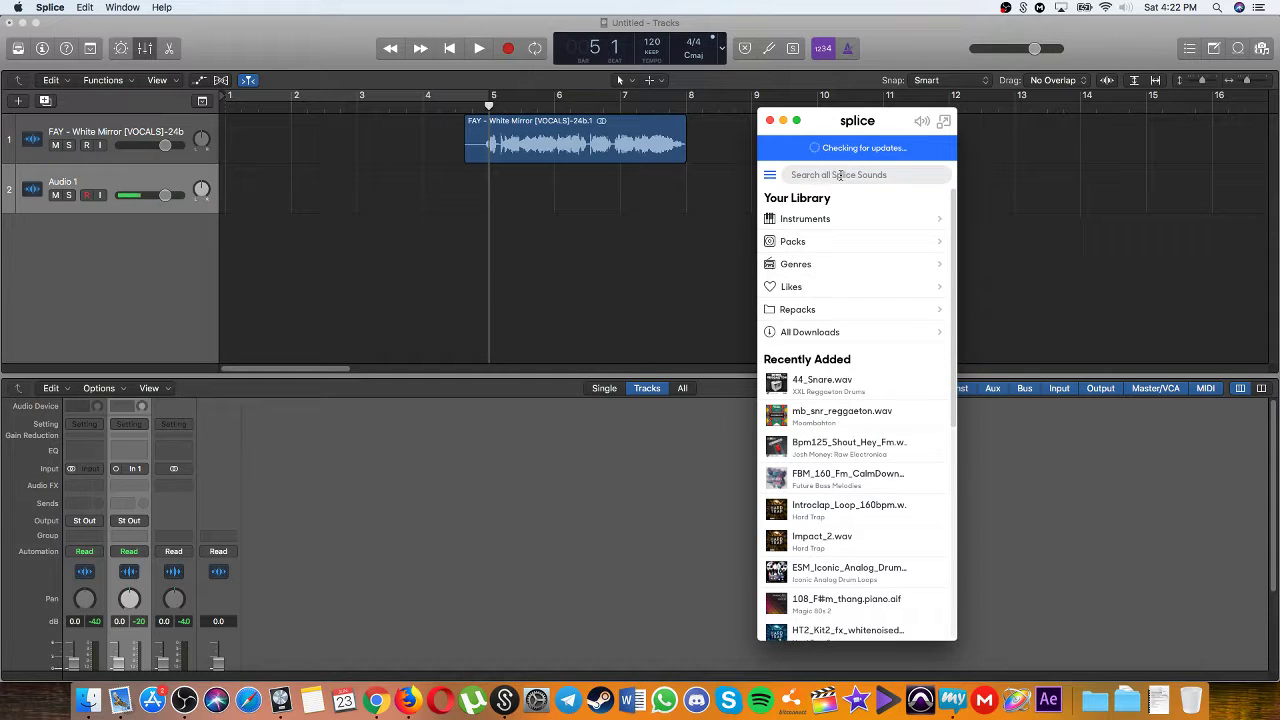
pyautogui.click(840, 175)
pyautogui.write('kick sna')
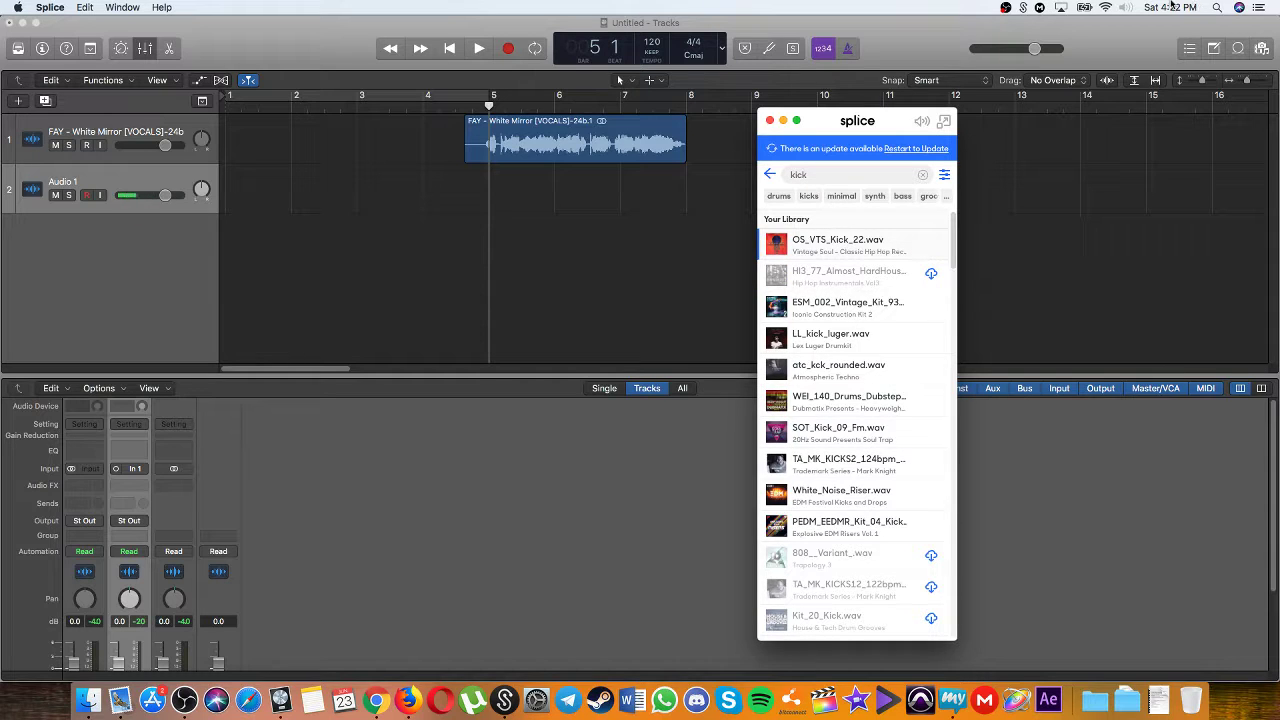
# Step: Switch to Firefox to check the lofi hip hop stream playing on YouTube, and return to Logic Pro X
pyautogui.click(1124, 7)
pyautogui.click(1150, 79)
pyautogui.click(408, 698)
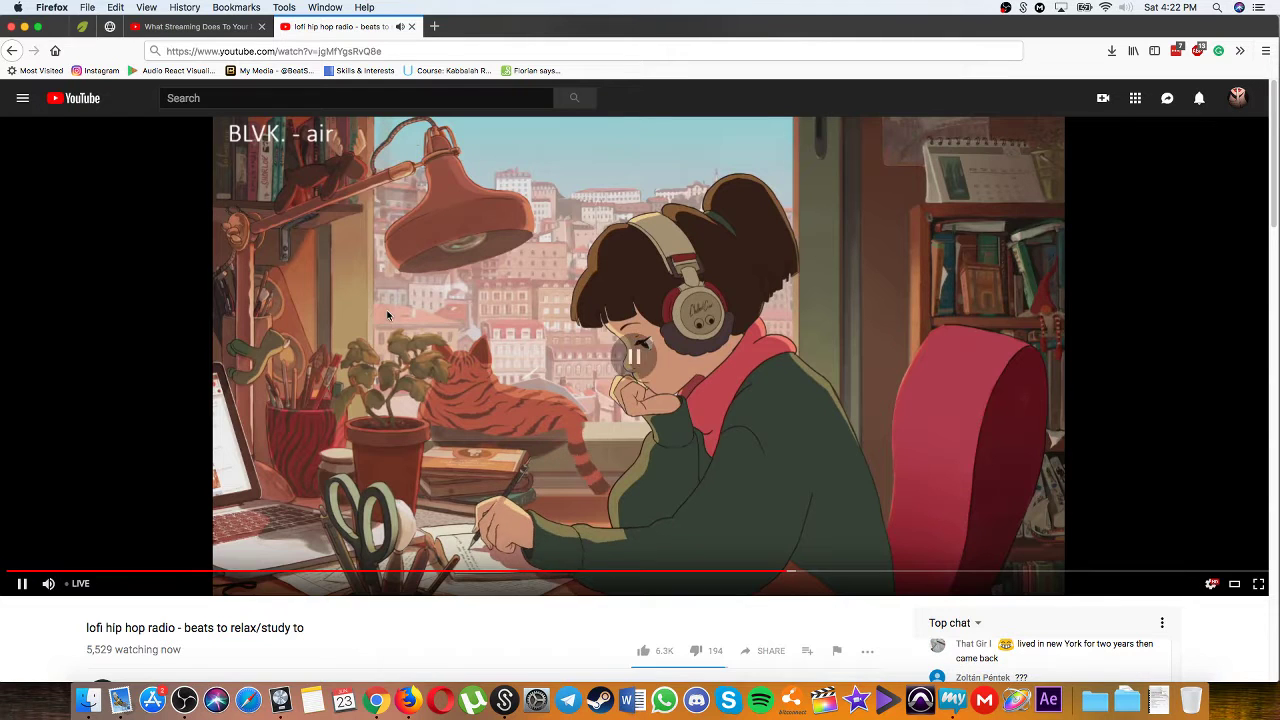
pyautogui.click(280, 698)
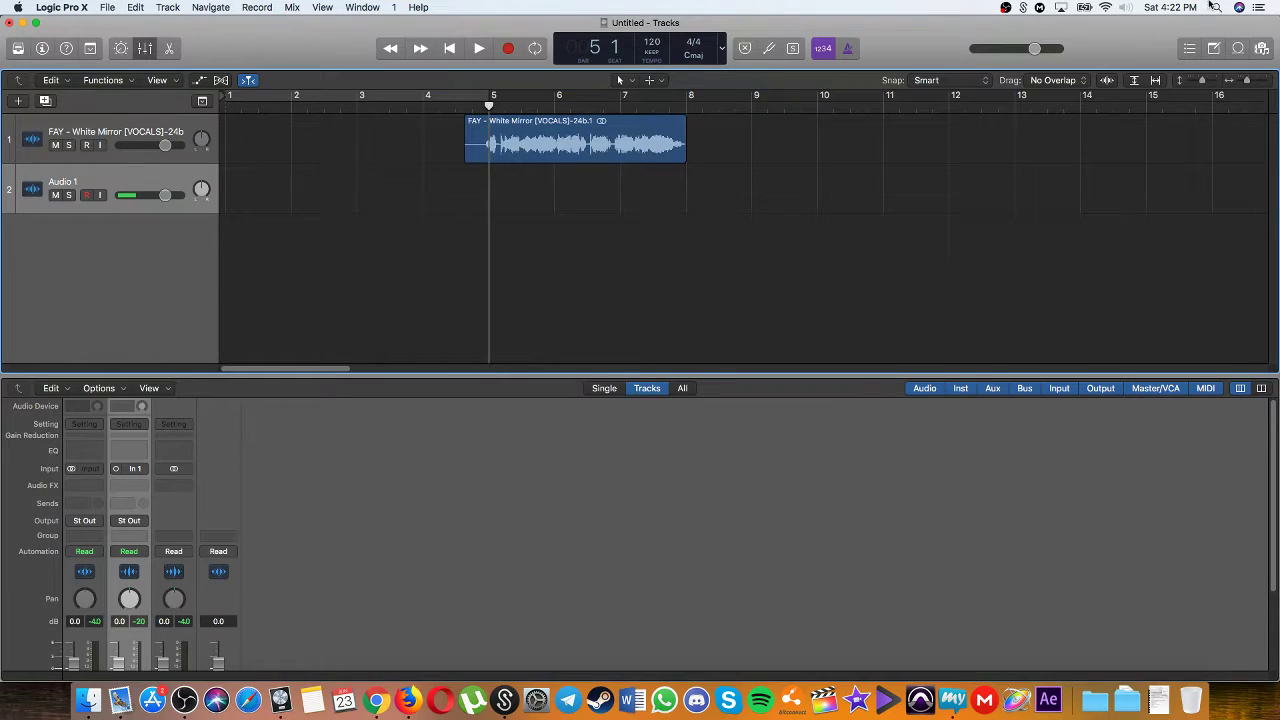
# Step: Add the Splice samples OS_VTS_Kick_22.wav at bar 5 and 44_Snare.wav at beat 3 of bar 5, each on a new track
pyautogui.click(1023, 7)
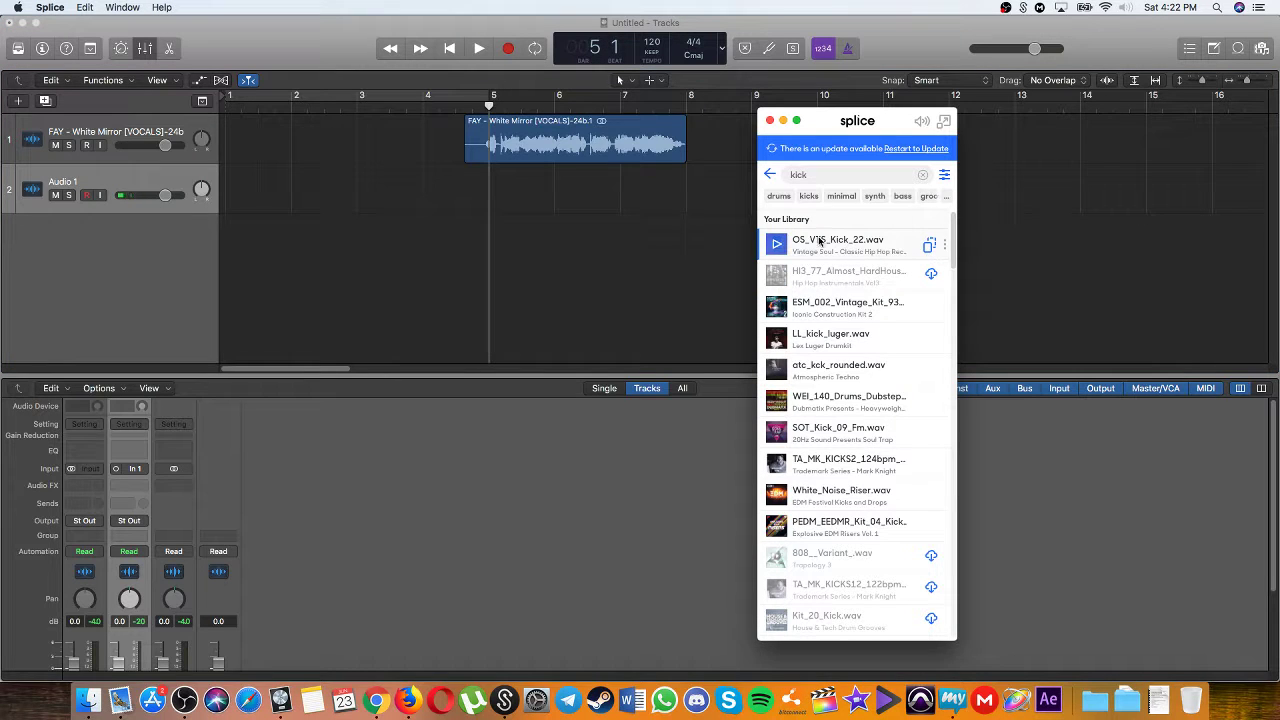
pyautogui.moveTo(780, 244); pyautogui.dragTo(490, 245)
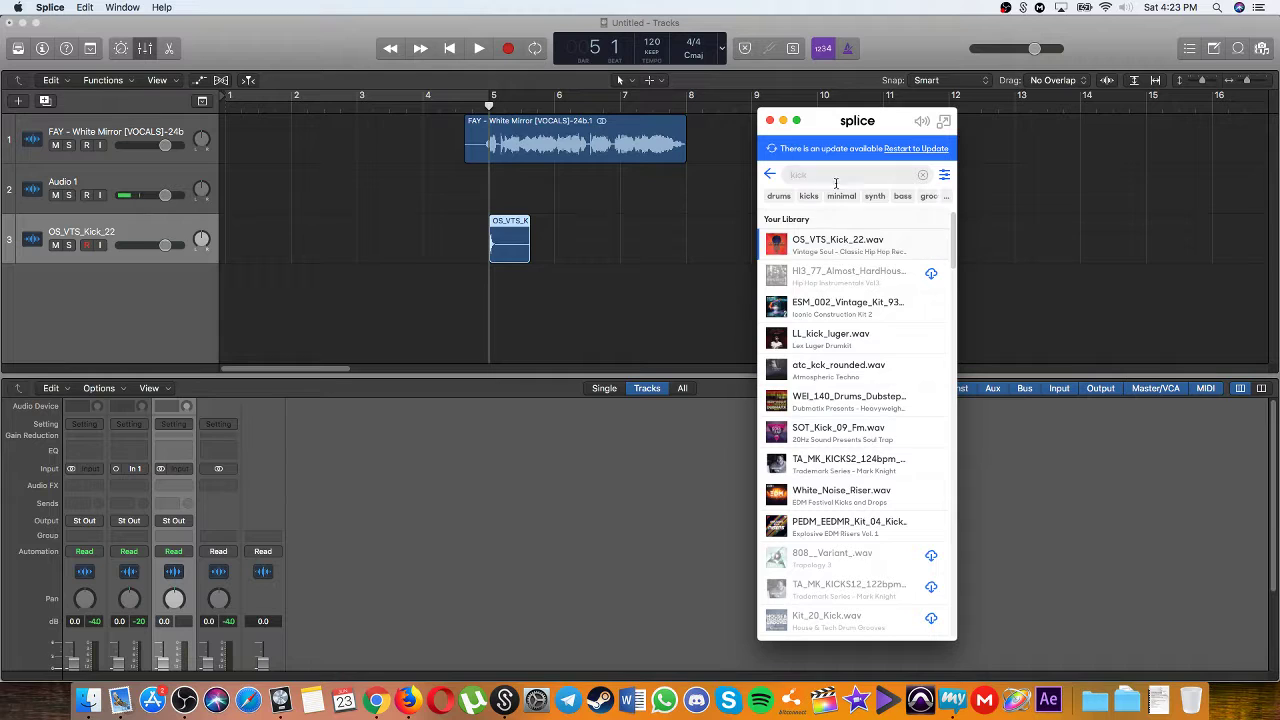
pyautogui.write('Snare')
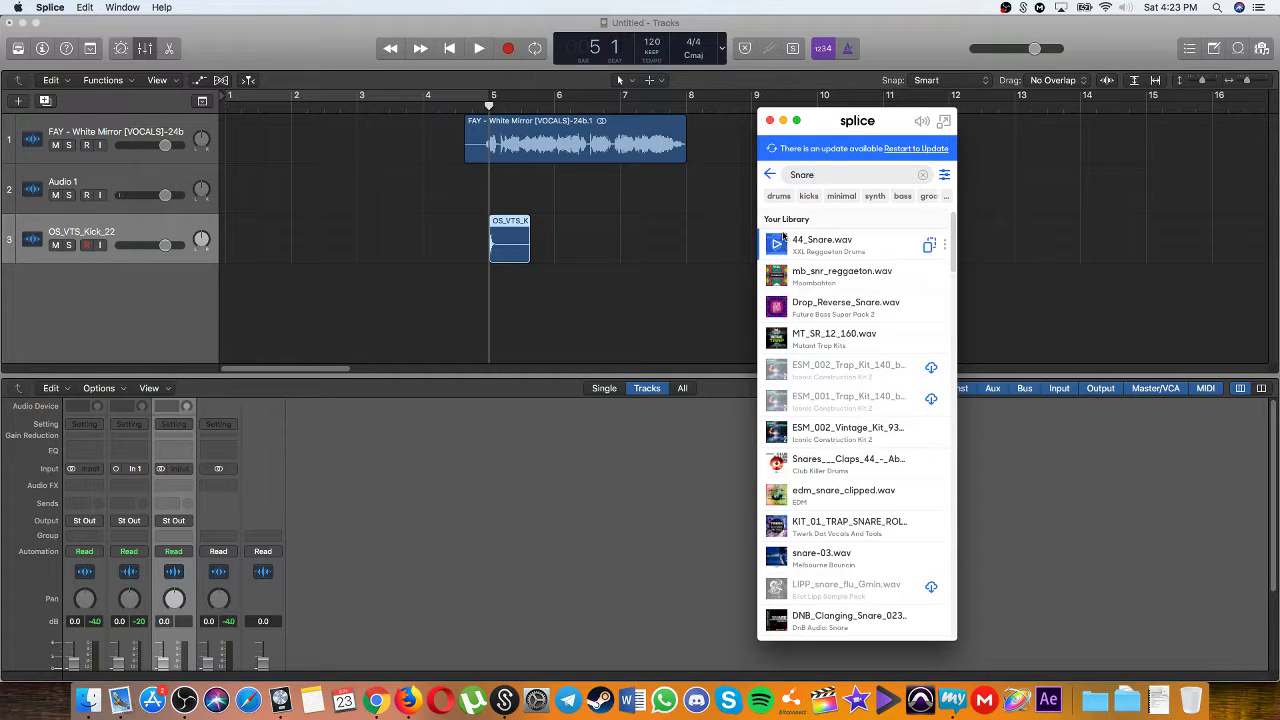
pyautogui.moveTo(800, 243); pyautogui.dragTo(522, 290)
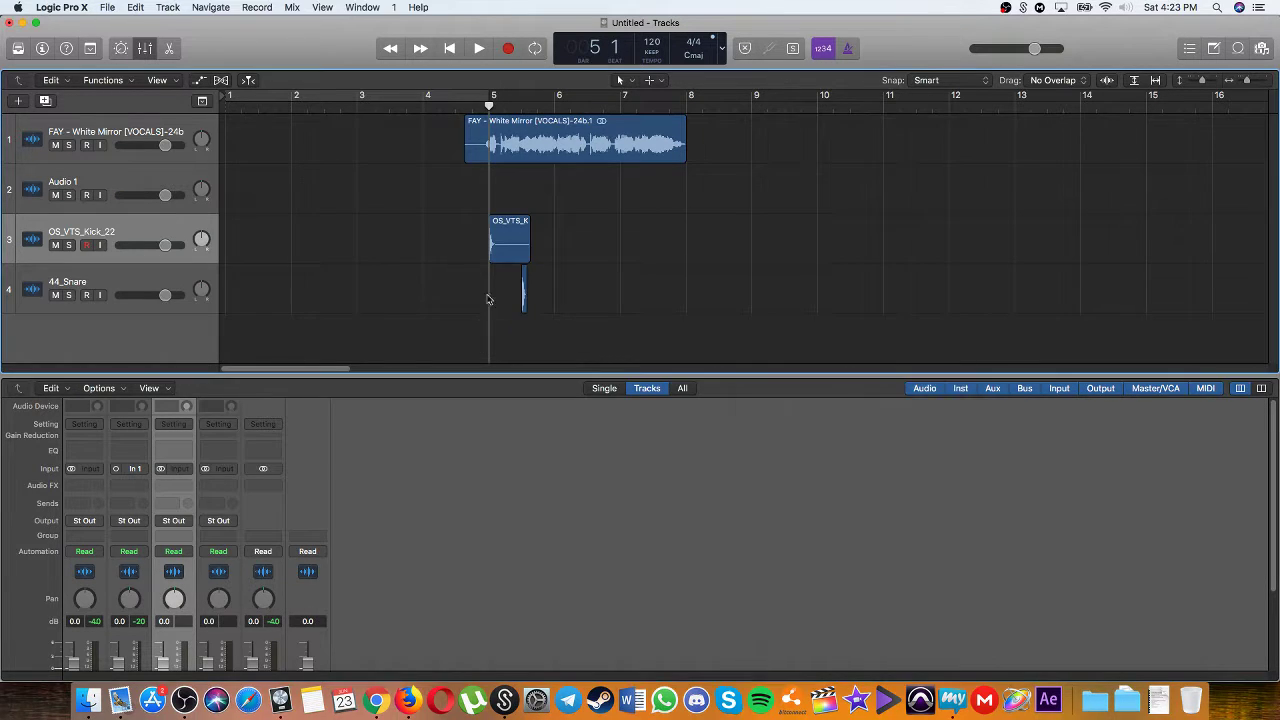
# Step: Solo the OS_VTS_Kick_22 and 44_Snare tracks and play the two hits
pyautogui.click(68, 245)
pyautogui.click(68, 295)
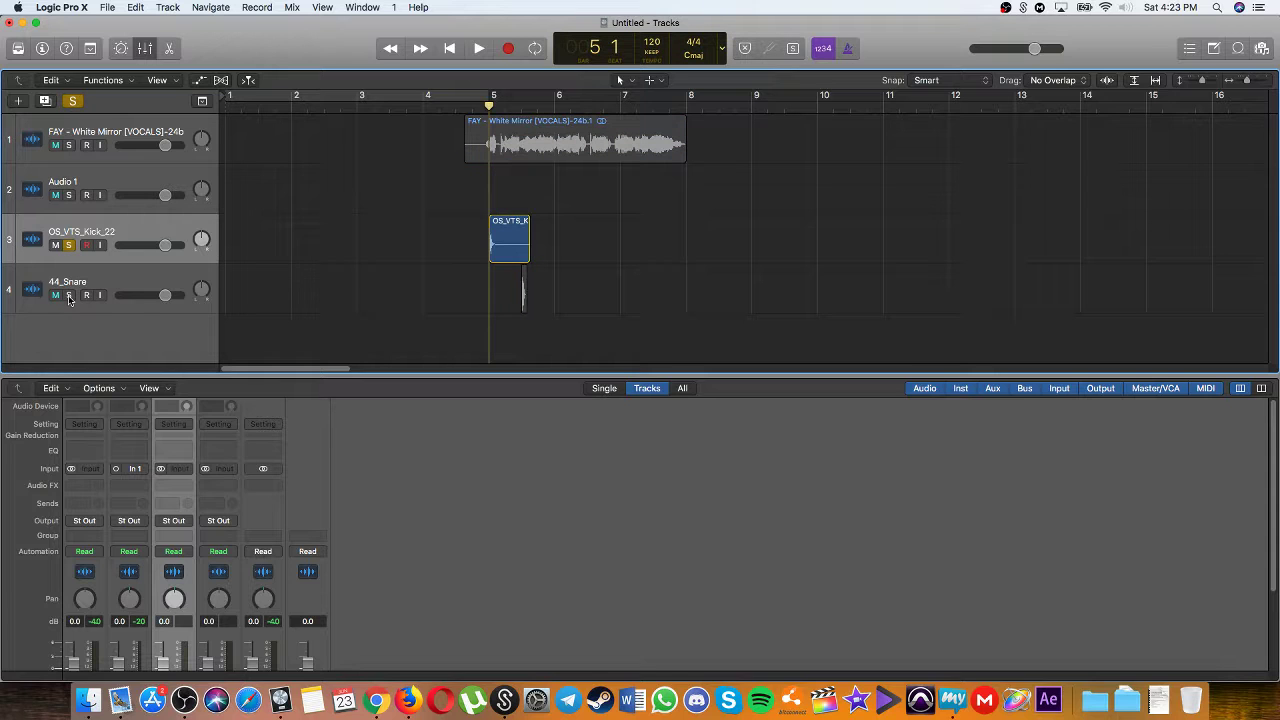
pyautogui.press('space')
pyautogui.press('space')
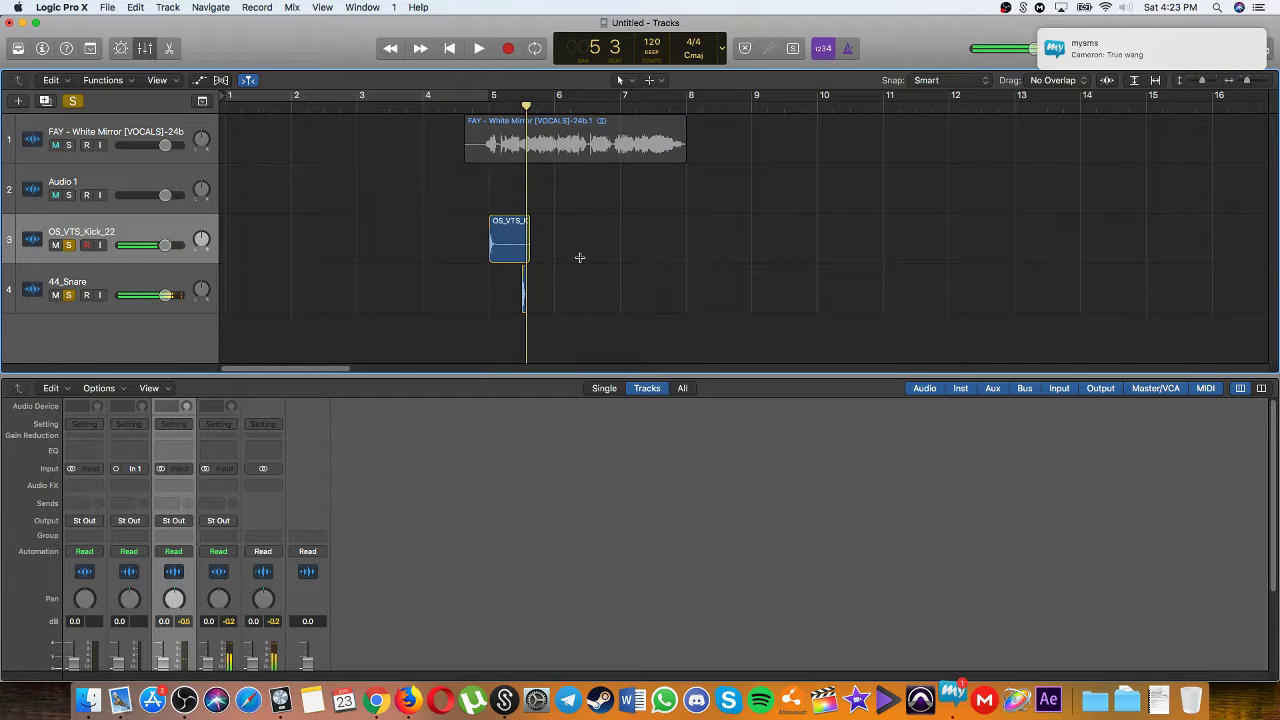
# Step: Quit the mysms messaging app and play the soloed kick and snare again
pyautogui.press('super+Right')
pyautogui.press('super+Right')
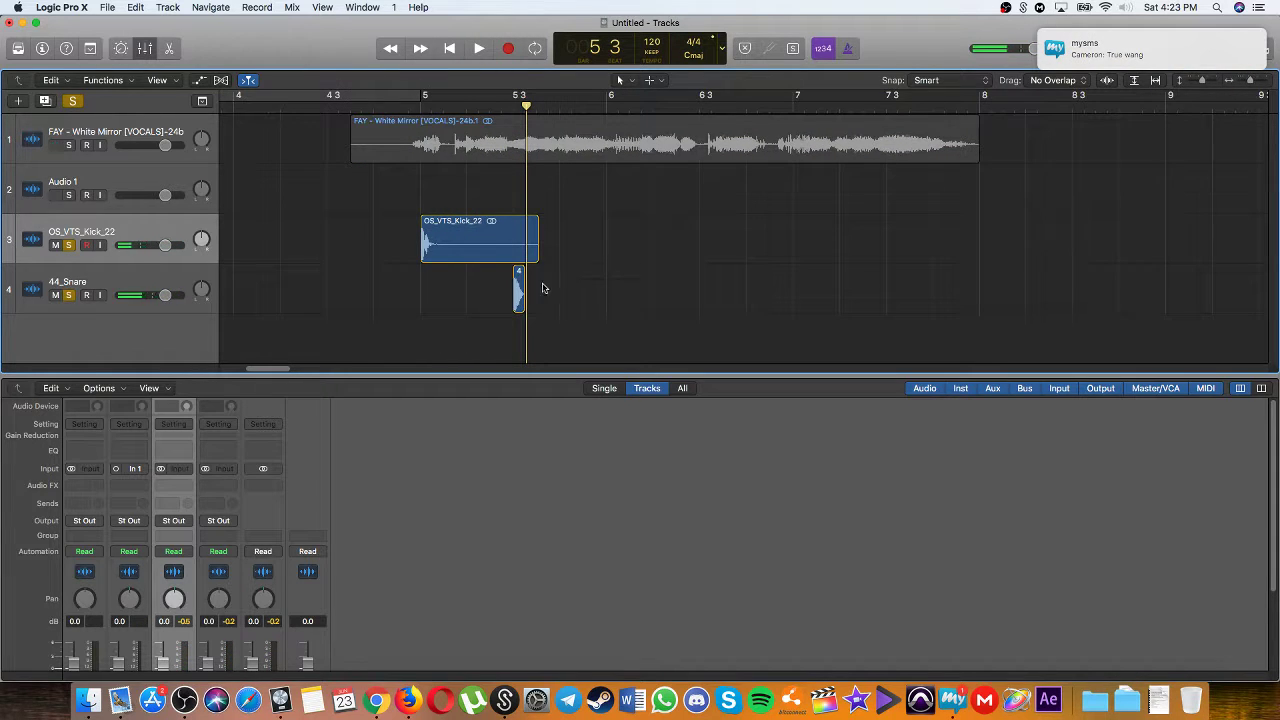
pyautogui.rightClick(953, 700)
pyautogui.click(957, 660)
pyautogui.moveTo(519, 284)
pyautogui.mouseDown()
pyautogui.moveTo(472, 282)
pyautogui.moveTo(516, 296)
pyautogui.mouseUp()
pyautogui.press('space')
pyautogui.press('space')
# Step: Copy the kick to beat 4 of bar 5 and place the copied snare at beat 3 of bar 6
pyautogui.click(451, 233)
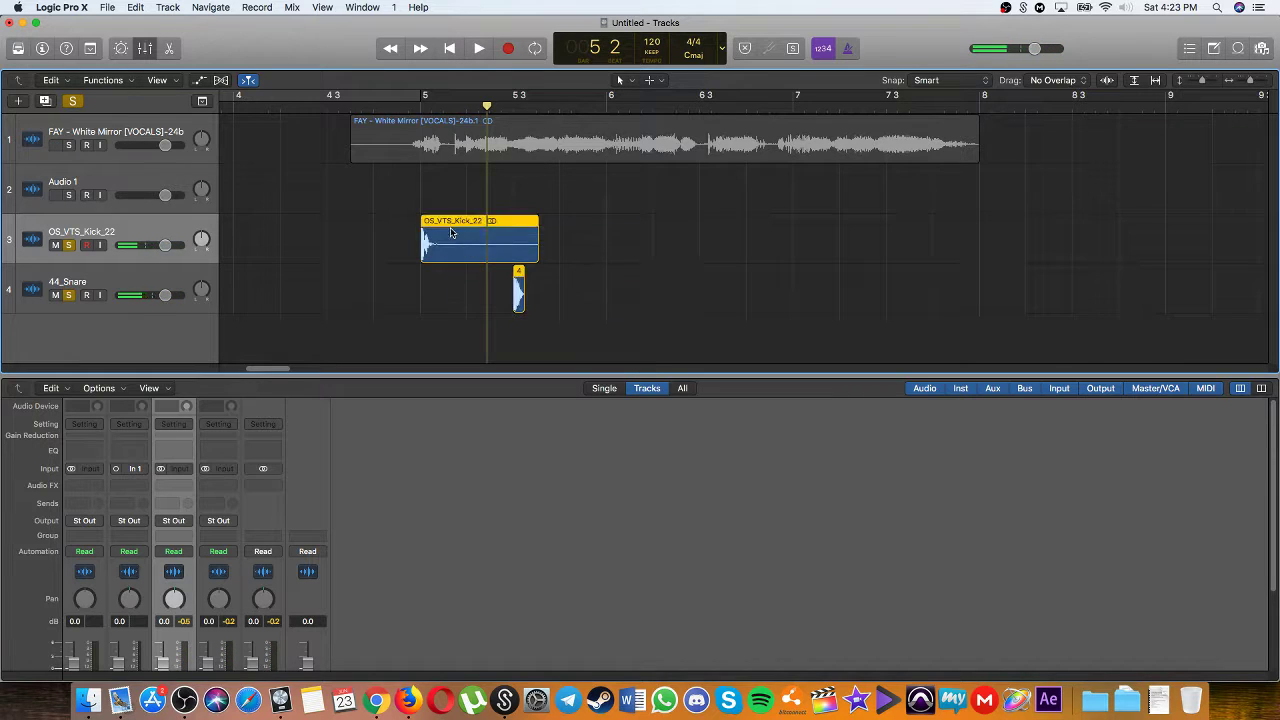
pyautogui.moveTo(451, 233); pyautogui.dragTo(591, 233)
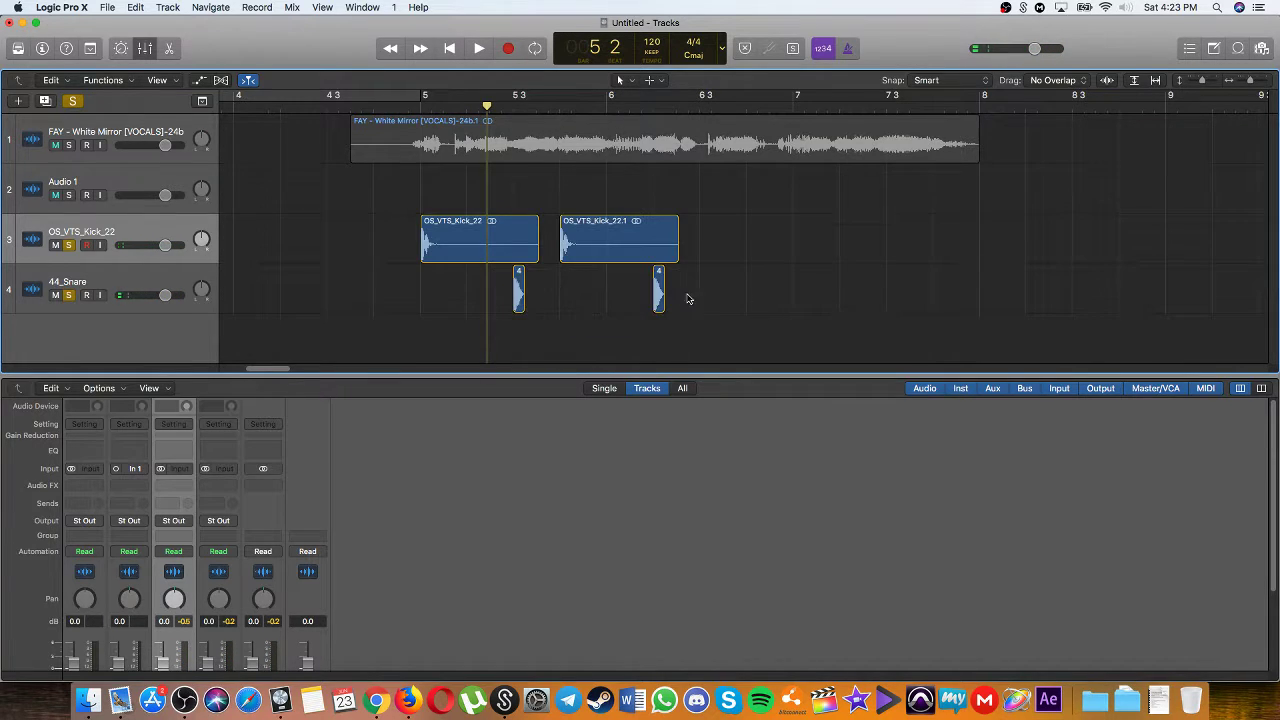
pyautogui.moveTo(658, 290); pyautogui.dragTo(705, 290)
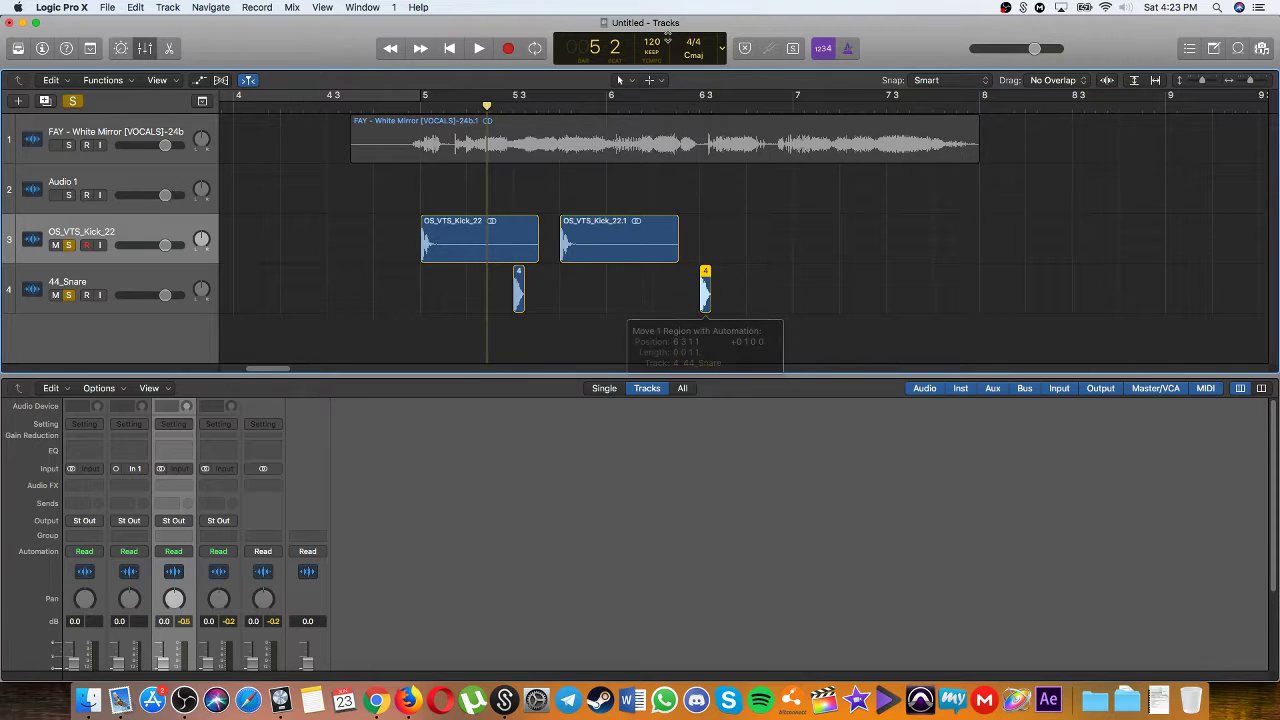
# Step: Set the project tempo to 72
pyautogui.doubleClick(659, 42)
pyautogui.write('72')
pyautogui.press('Return')
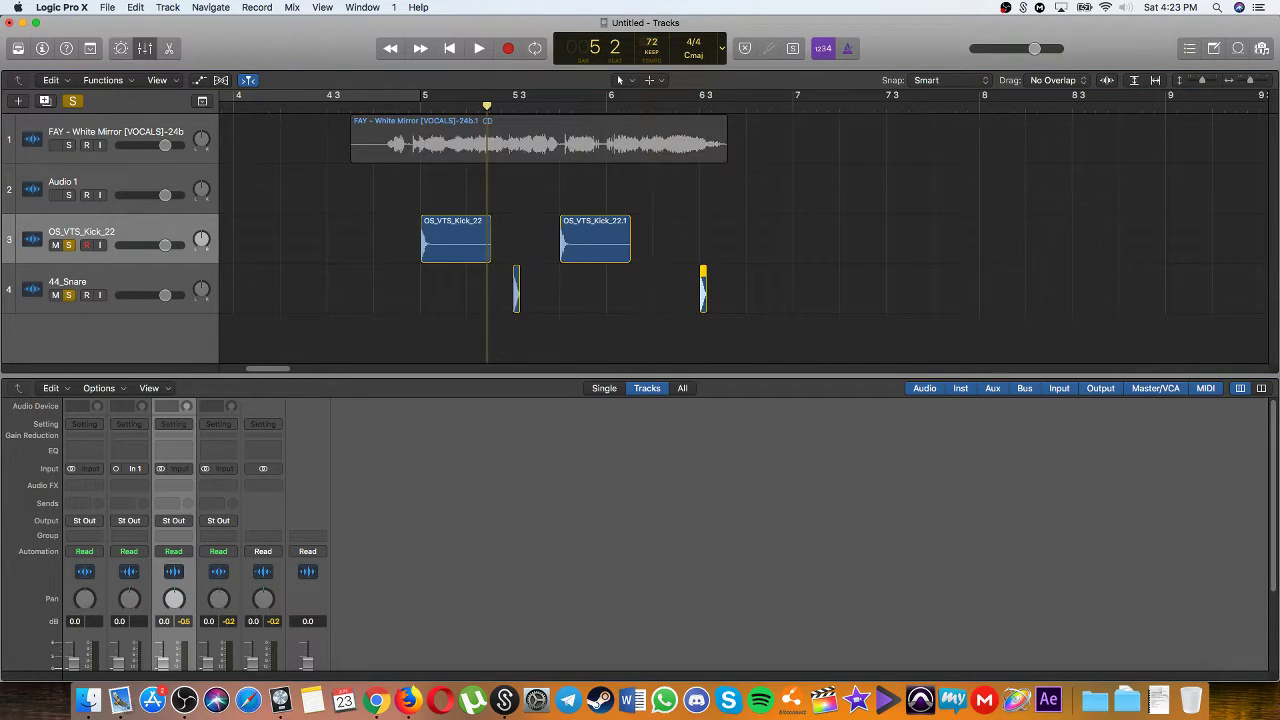
# Step: Tighten the bar 5 pattern: snares on beats 2 and 4, second kick midway between beats 2 and 3, and bar 6 snare deleted
pyautogui.click(572, 286)
pyautogui.moveTo(517, 293); pyautogui.dragTo(470, 297)
pyautogui.moveTo(600, 250); pyautogui.dragTo(520, 245)
pyautogui.moveTo(470, 290); pyautogui.dragTo(562, 295)
pyautogui.click(703, 290)
pyautogui.press('Delete')
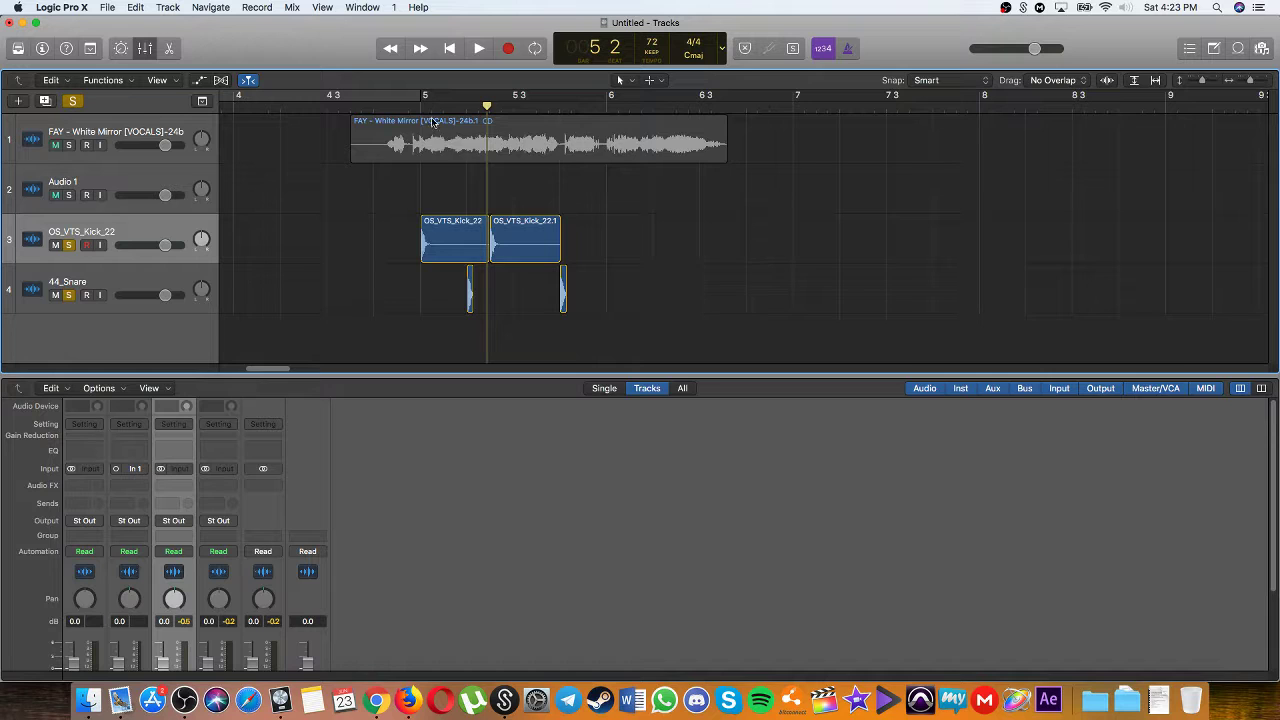
# Step: Play back the tightened drum pattern and select all four kick and snare regions
pyautogui.press('space')
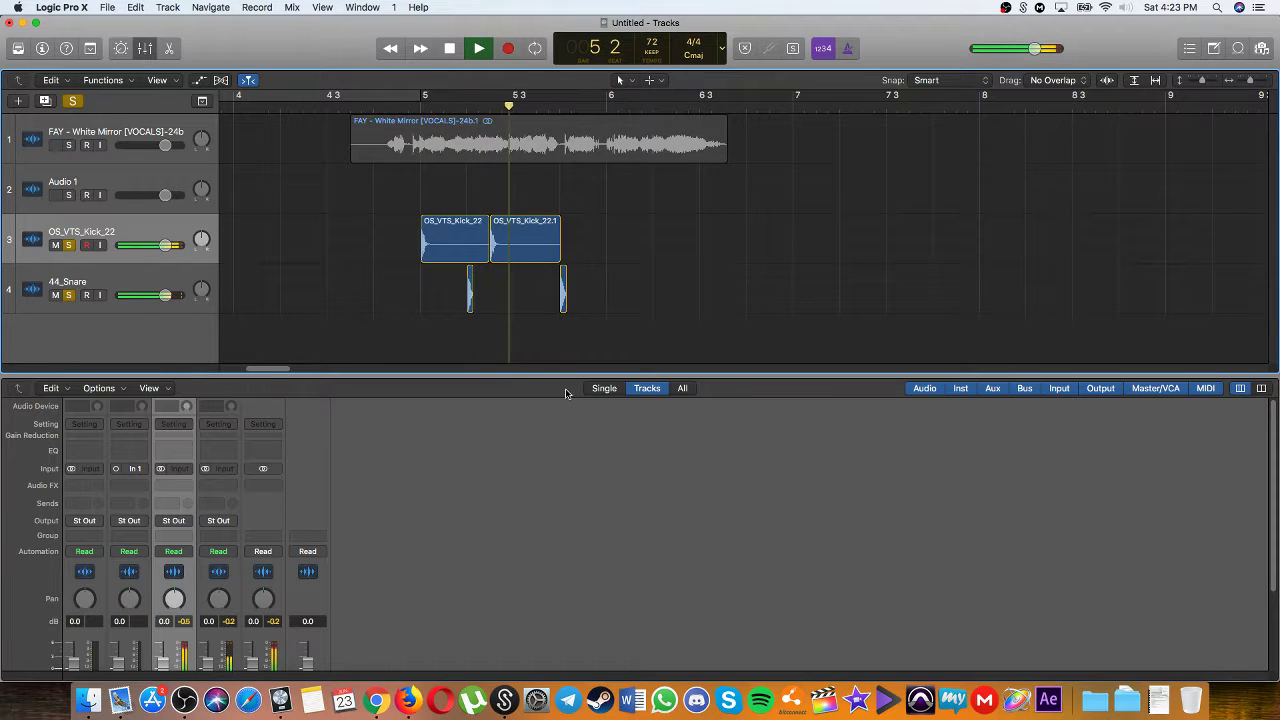
pyautogui.press('space')
pyautogui.moveTo(660, 314); pyautogui.dragTo(406, 201)
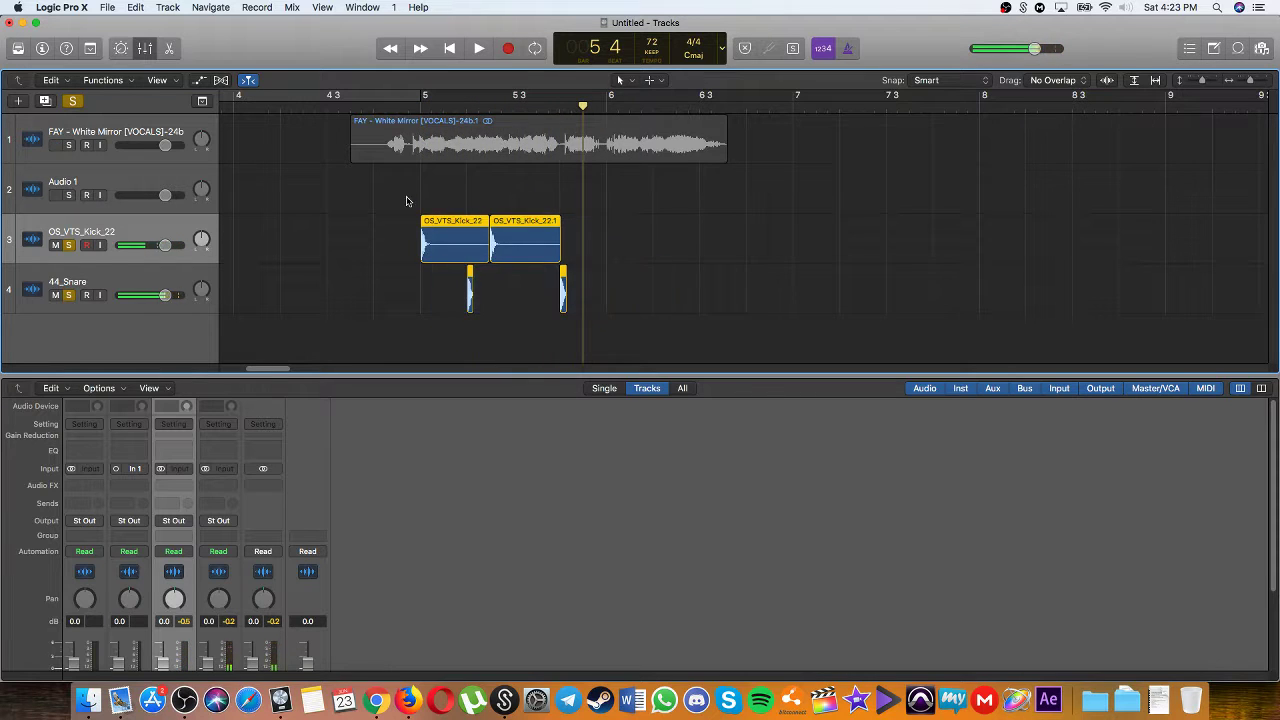
# Step: Turn off solo on the kick and snare tracks and return the playhead to the start of the project
pyautogui.click(406, 201)
pyautogui.press('super+Left')
pyautogui.press('super+Left')
pyautogui.press('super+Left')
pyautogui.press('super+Up')
pyautogui.press('super+Up')
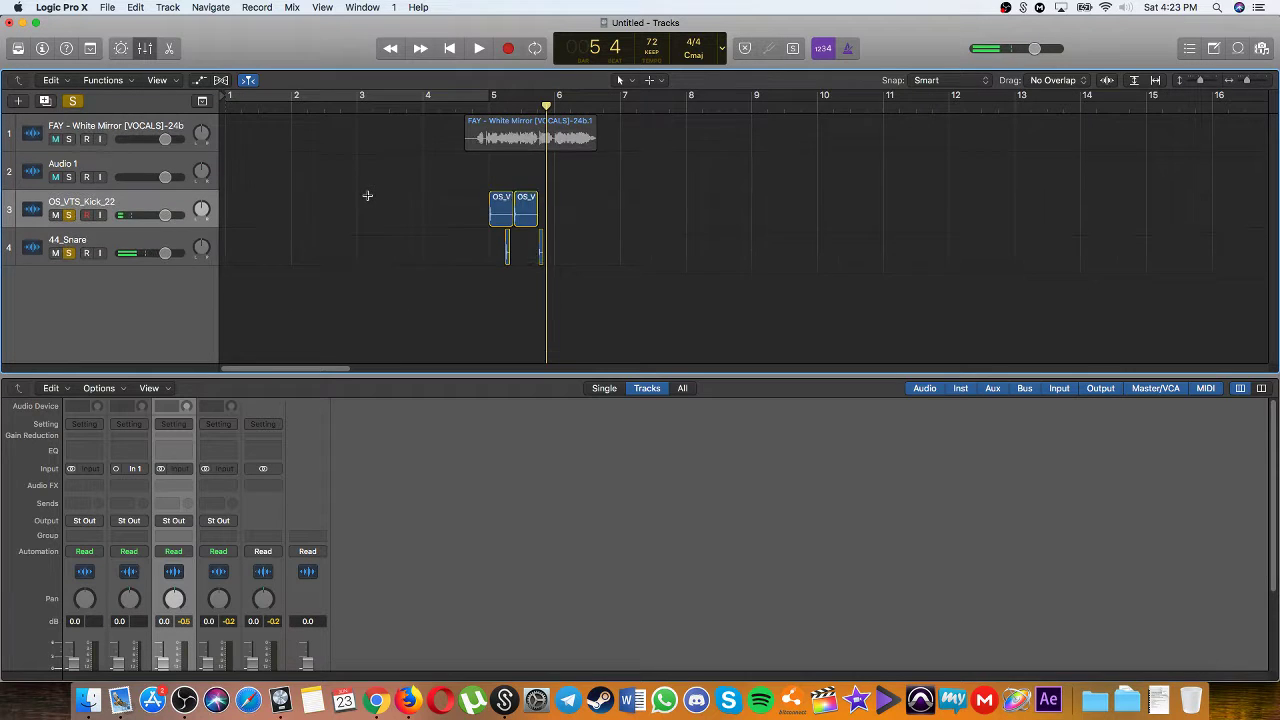
pyautogui.press('super+Right')
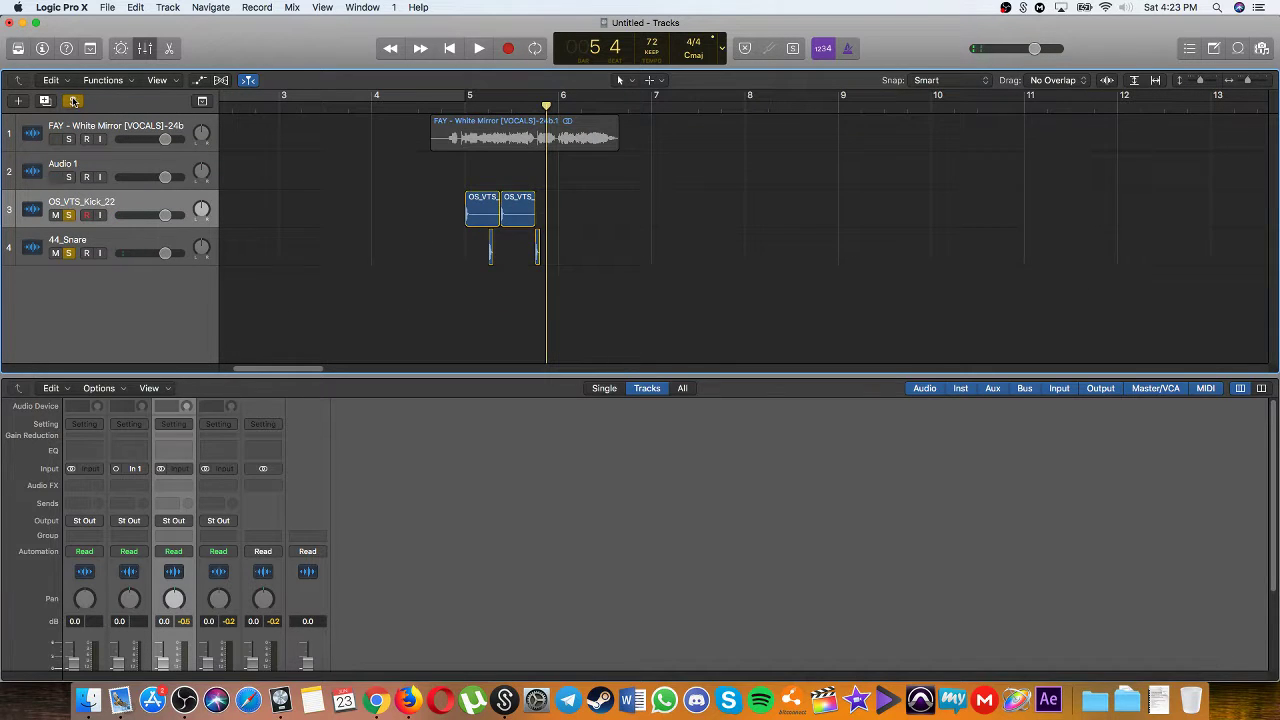
pyautogui.click(73, 101)
pyautogui.press('Return')
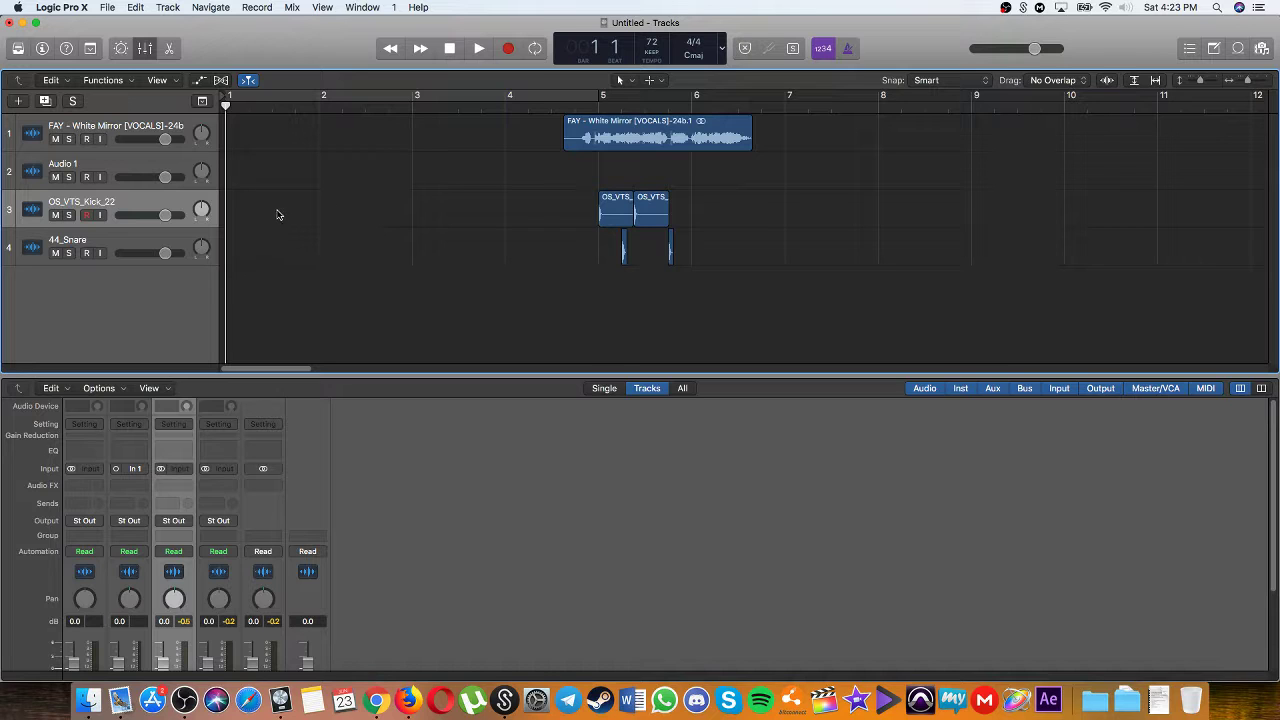
# Step: Shift the vocal region slightly later so the singing starts at bar 5, and play it with the drums from there
pyautogui.moveTo(605, 138)
pyautogui.mouseDown()
pyautogui.moveTo(598, 112)
pyautogui.moveTo(637, 144)
pyautogui.moveTo(621, 147)
pyautogui.mouseUp()
pyautogui.click(597, 108)
pyautogui.press('space')
pyautogui.press('space')
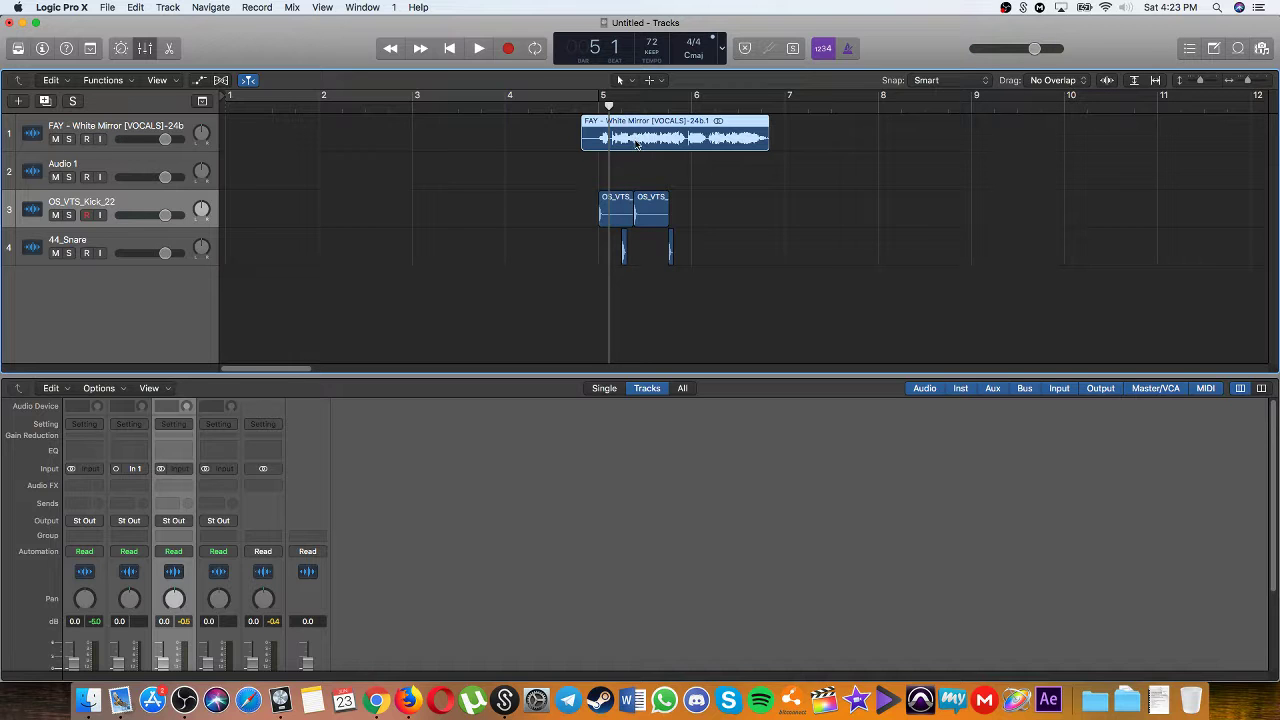
# Step: Add an audio track below the vocal track and copy the vocal region onto it, starting just before bar 3
pyautogui.press('super+Down')
pyautogui.press('super+Down')
pyautogui.press('super+Down')
pyautogui.press('super+Right')
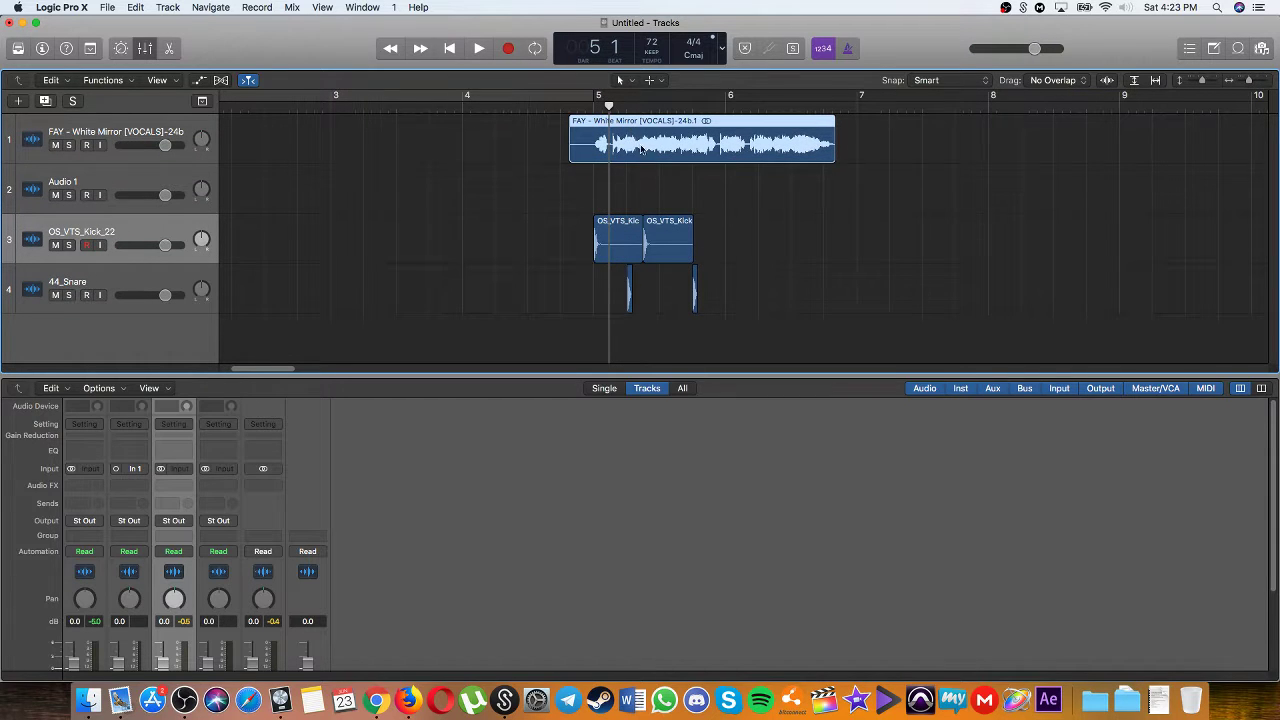
pyautogui.click(185, 125)
pyautogui.press('alt+super+a')
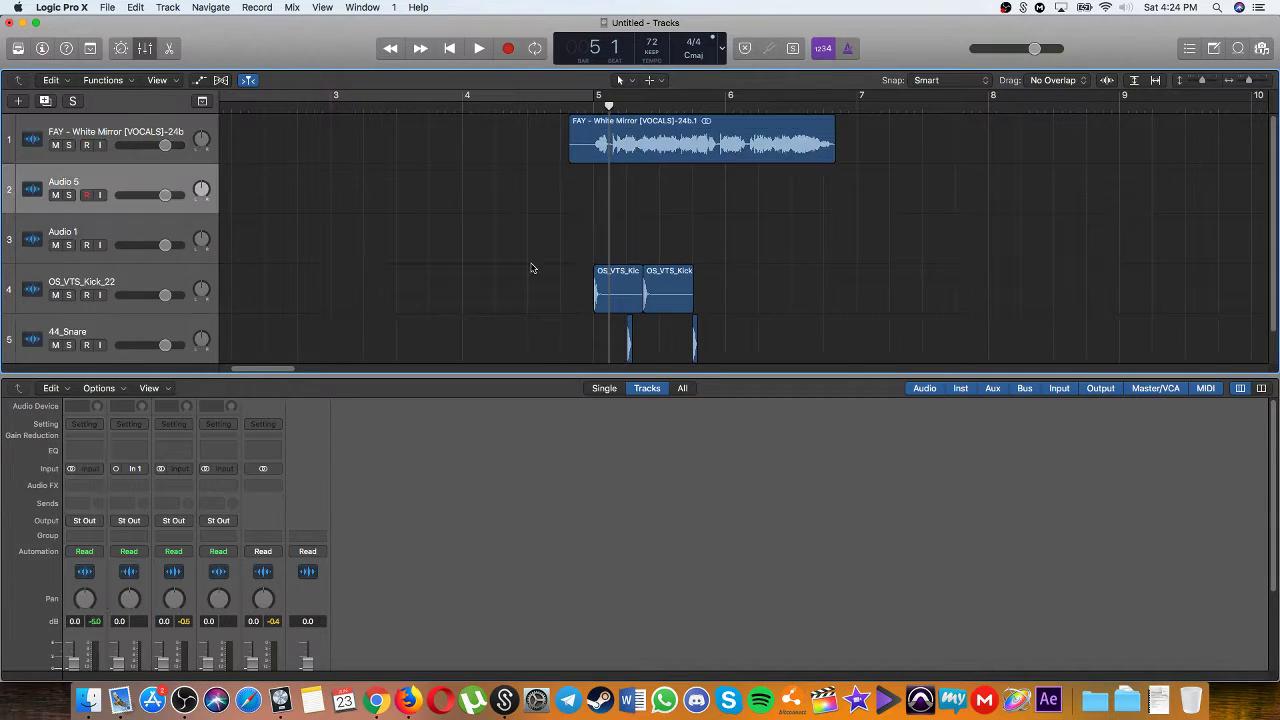
pyautogui.moveTo(640, 141); pyautogui.dragTo(393, 192)
# Step: Convert the copied vocal region to a new WAVE audio file with its original sample rate and bit depth
pyautogui.rightClick(391, 188)
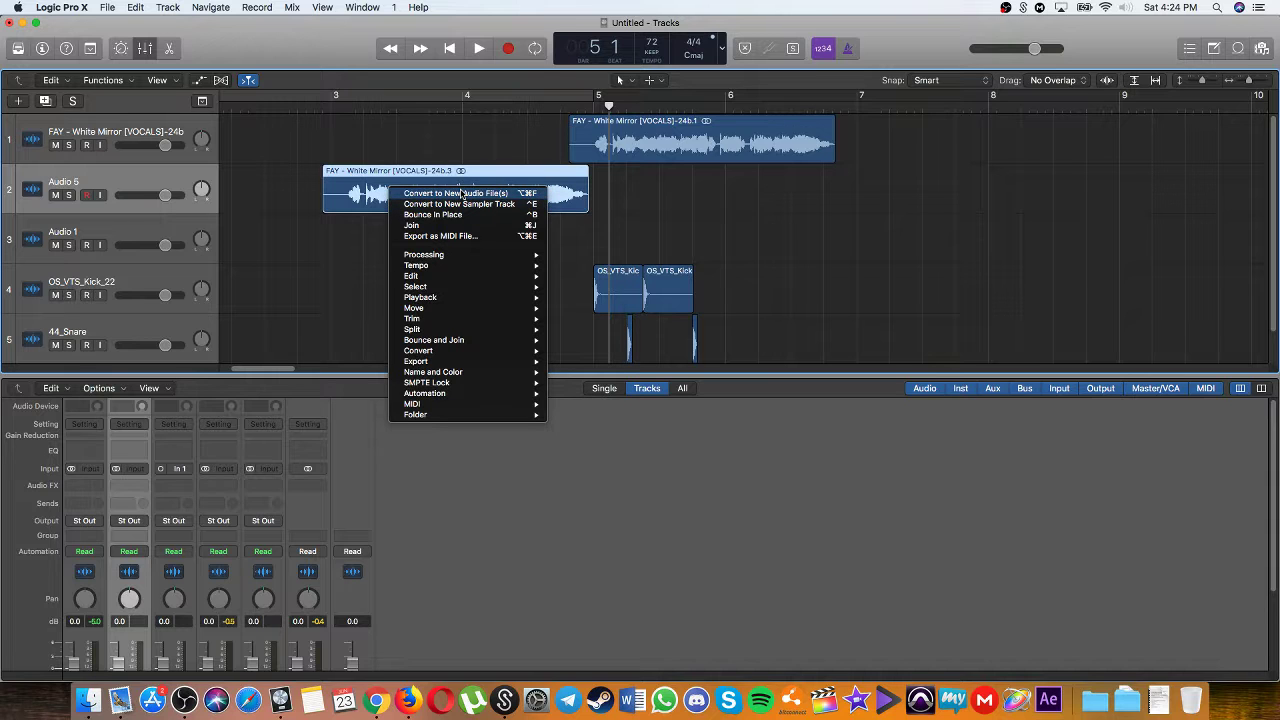
pyautogui.click(462, 193)
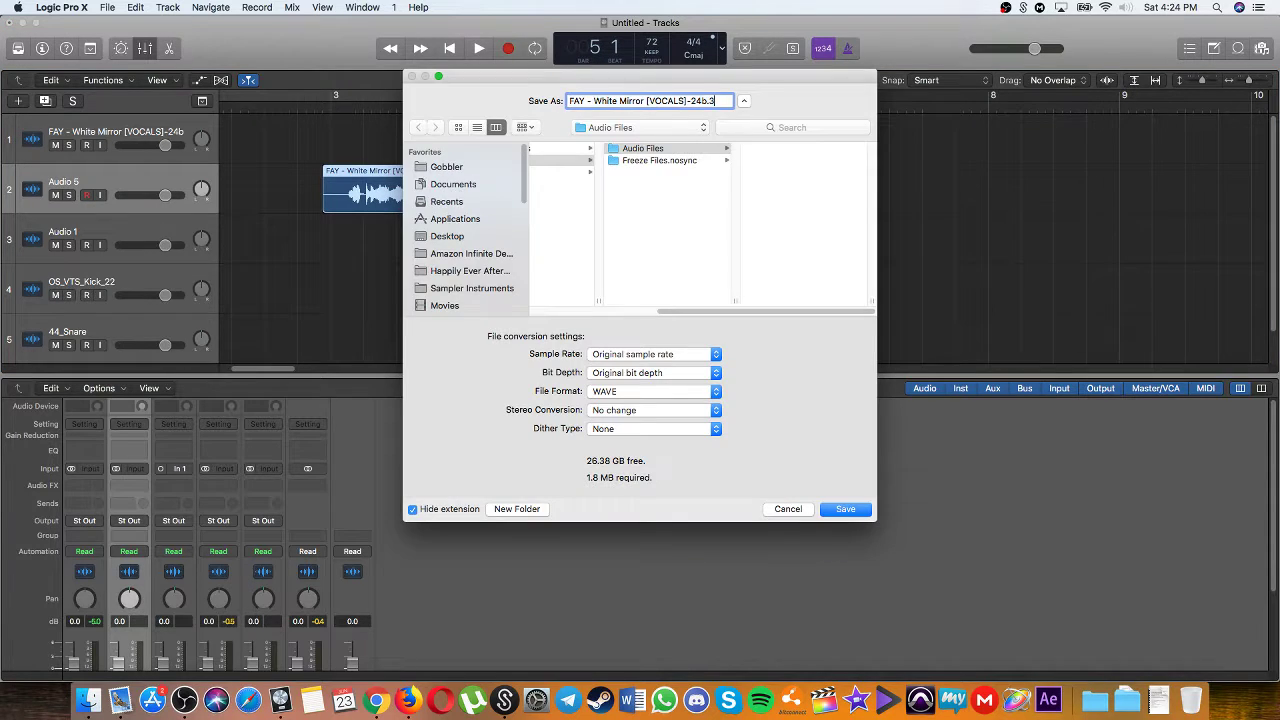
pyautogui.press('Return')
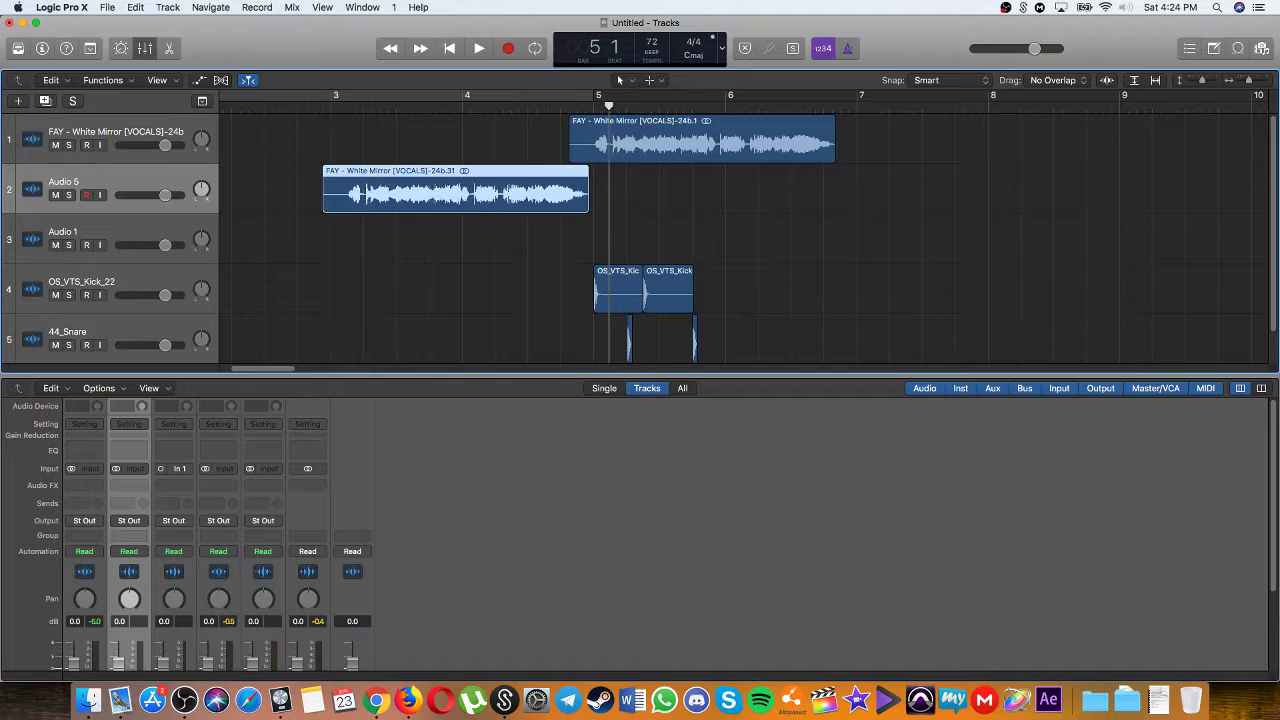
# Step: Reverse the copied vocal's audio in the file editor
pyautogui.doubleClick(414, 180)
pyautogui.click(636, 489)
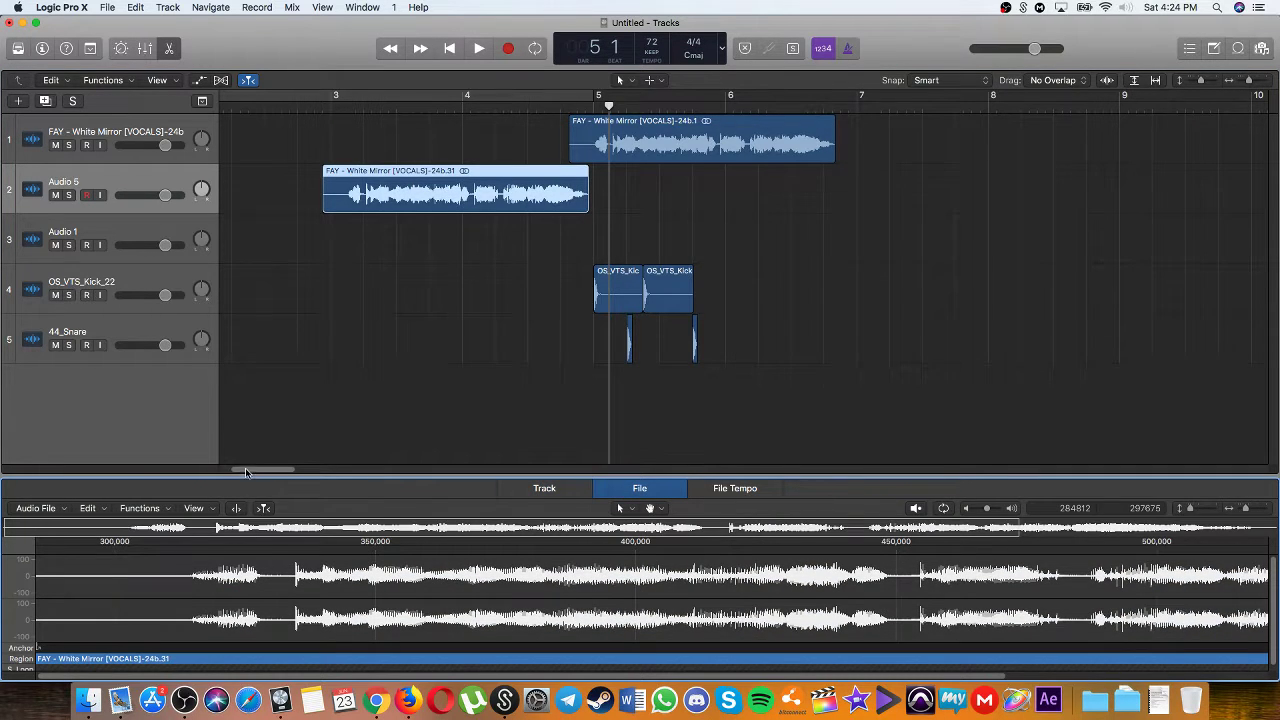
pyautogui.click(139, 510)
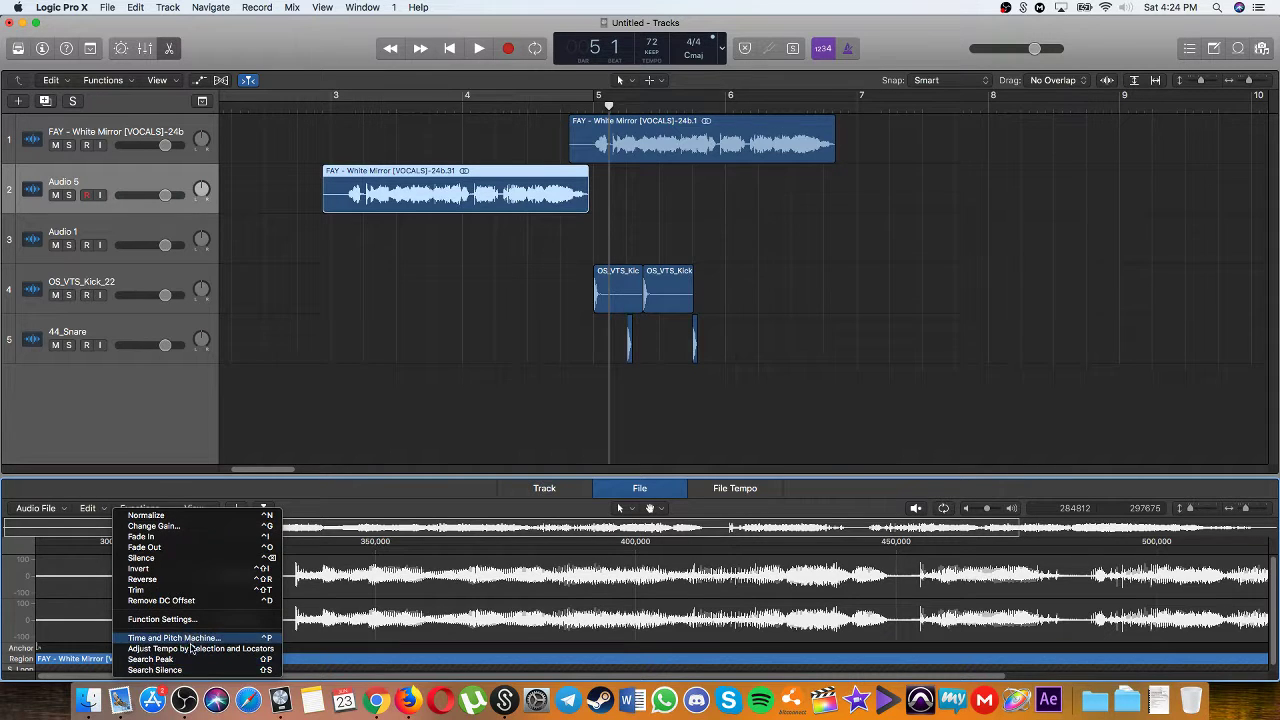
pyautogui.click(184, 581)
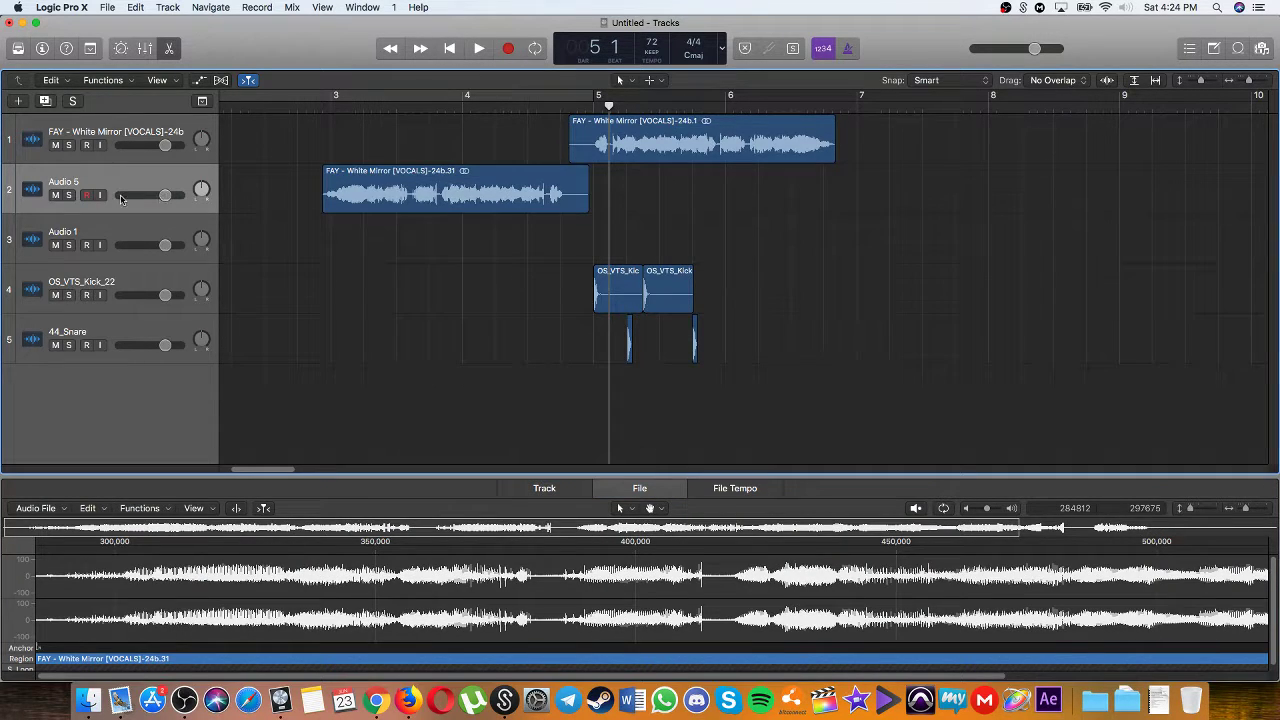
# Step: Solo the Audio 5 track and show the mixer with that track selected
pyautogui.click(69, 195)
pyautogui.click(144, 48)
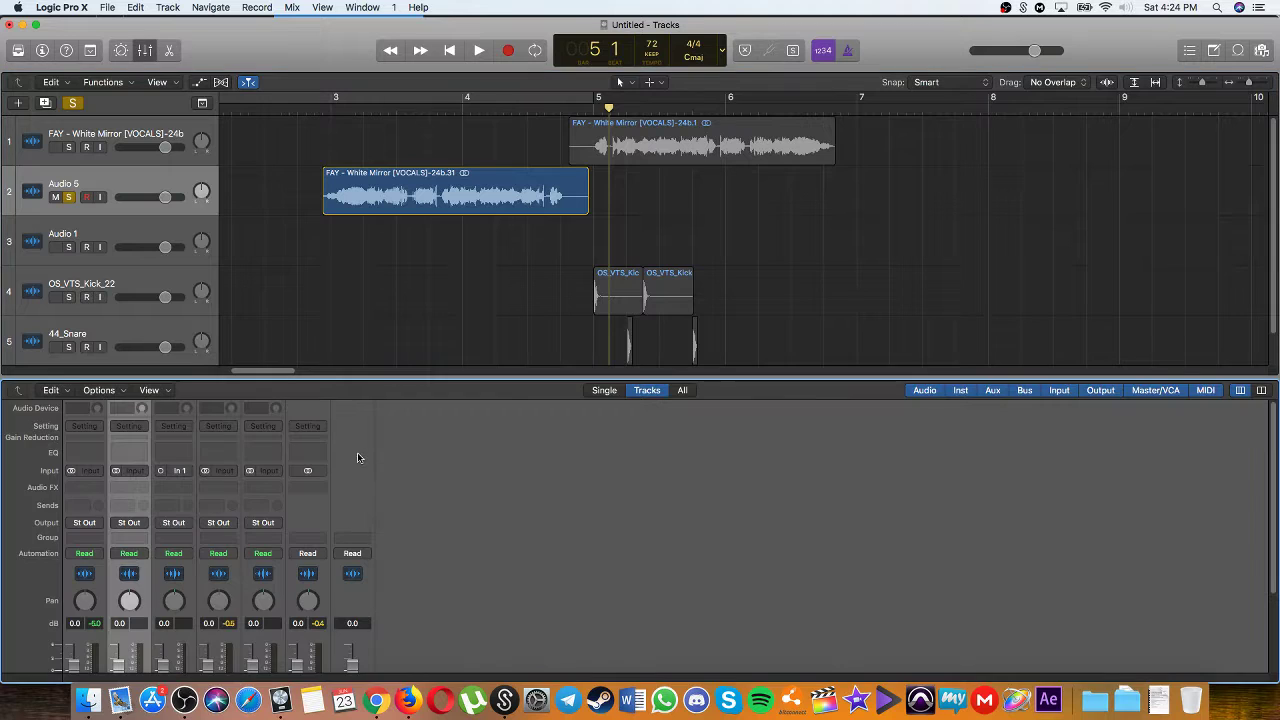
pyautogui.click(152, 235)
pyautogui.click(128, 178)
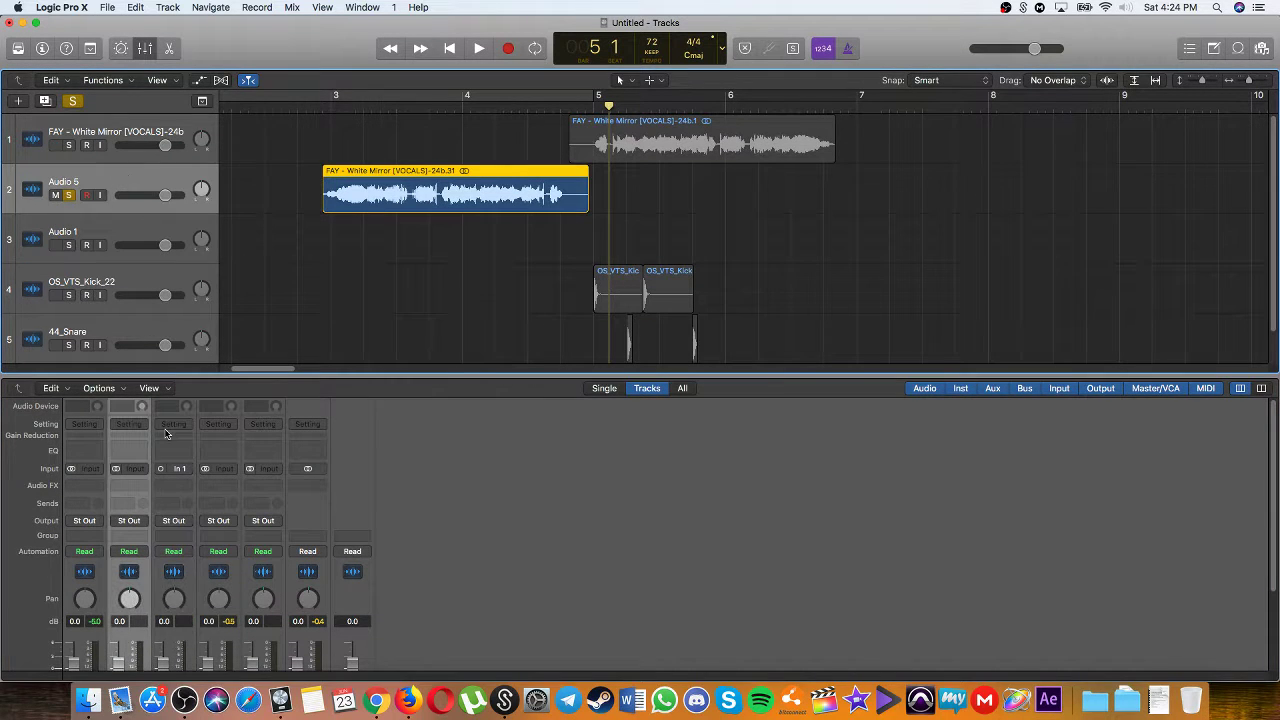
# Step: Insert a ChromaVerb reverb on the Audio 5 channel
pyautogui.click(138, 486)
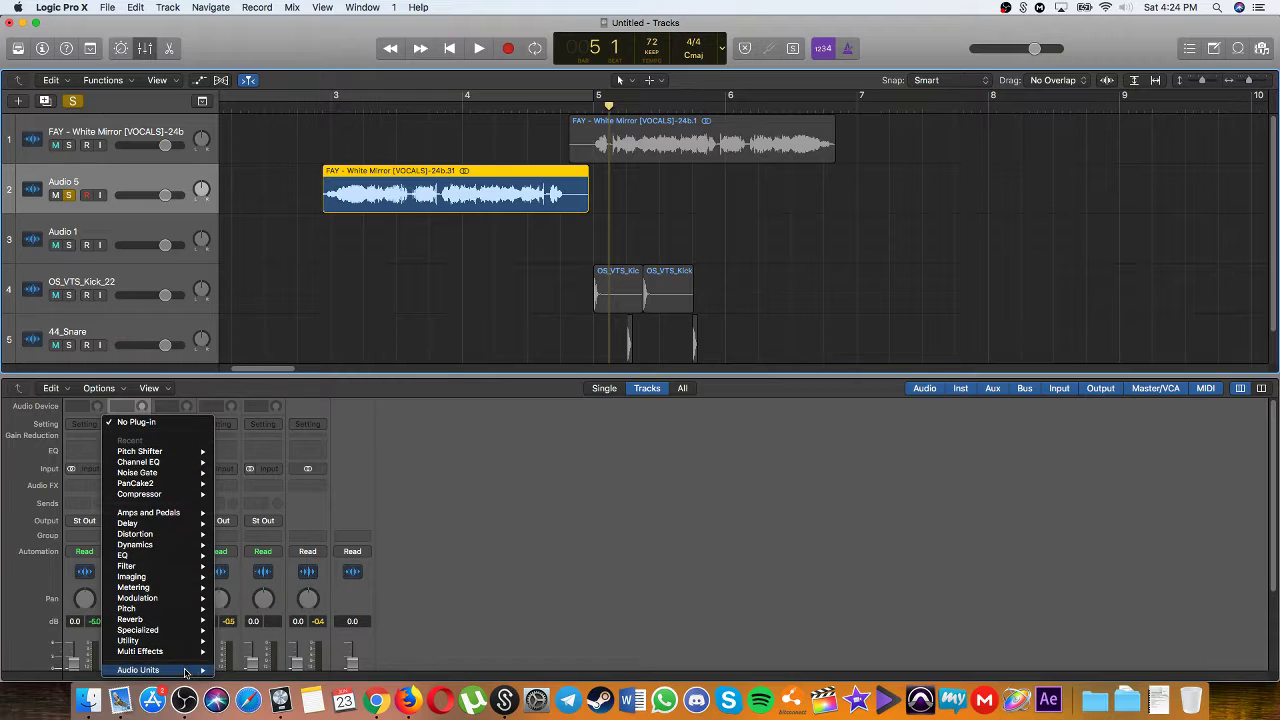
pyautogui.moveTo(185, 671)
pyautogui.moveTo(244, 671)
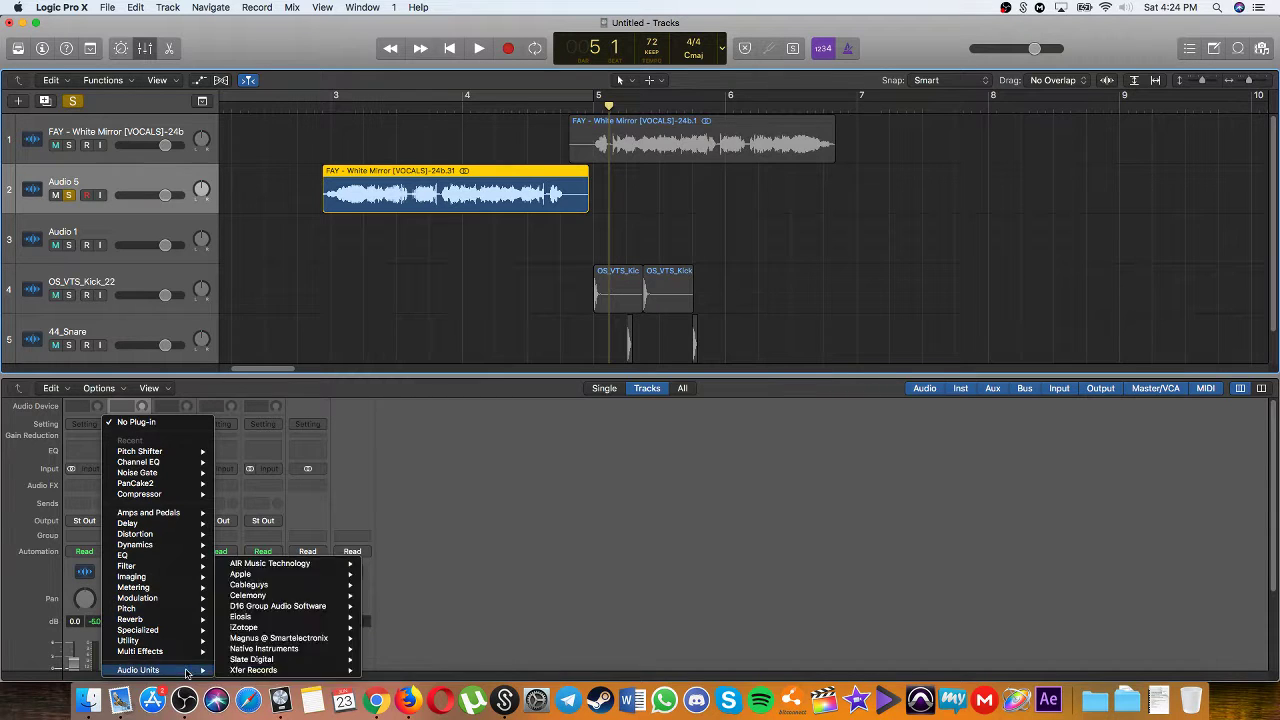
pyautogui.moveTo(182, 600)
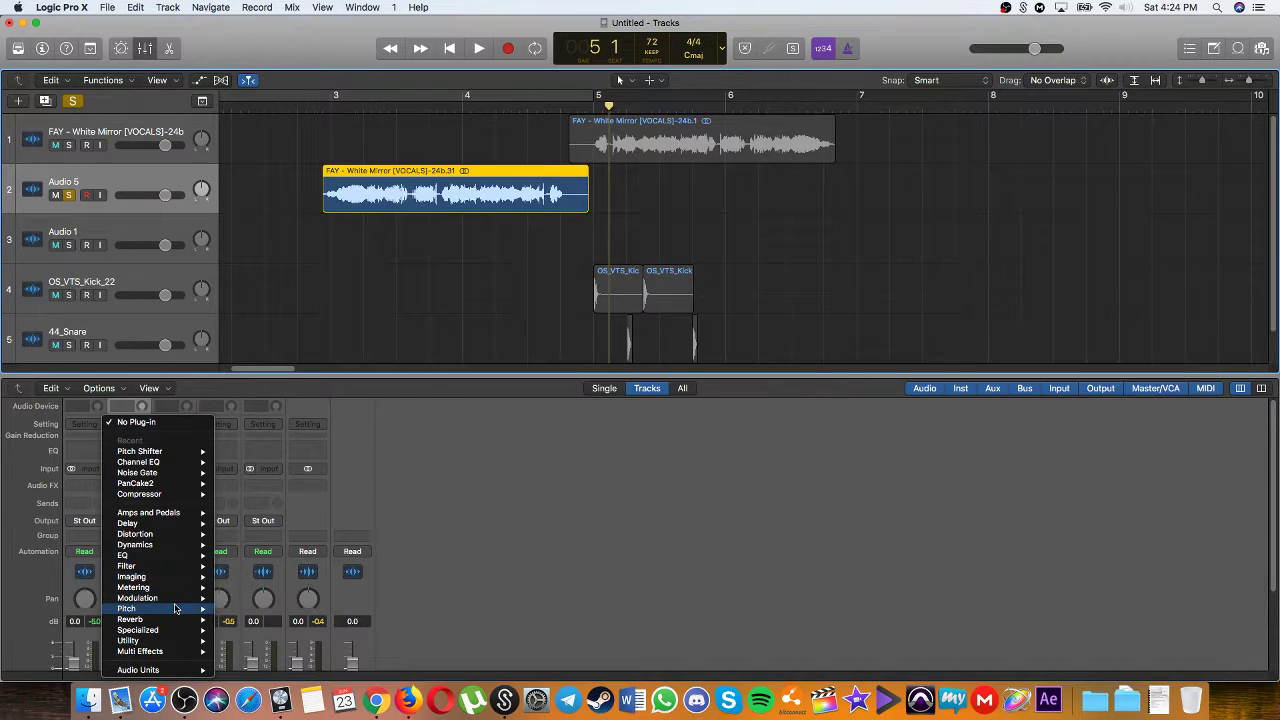
pyautogui.moveTo(176, 622)
pyautogui.moveTo(290, 620)
pyautogui.click(345, 623)
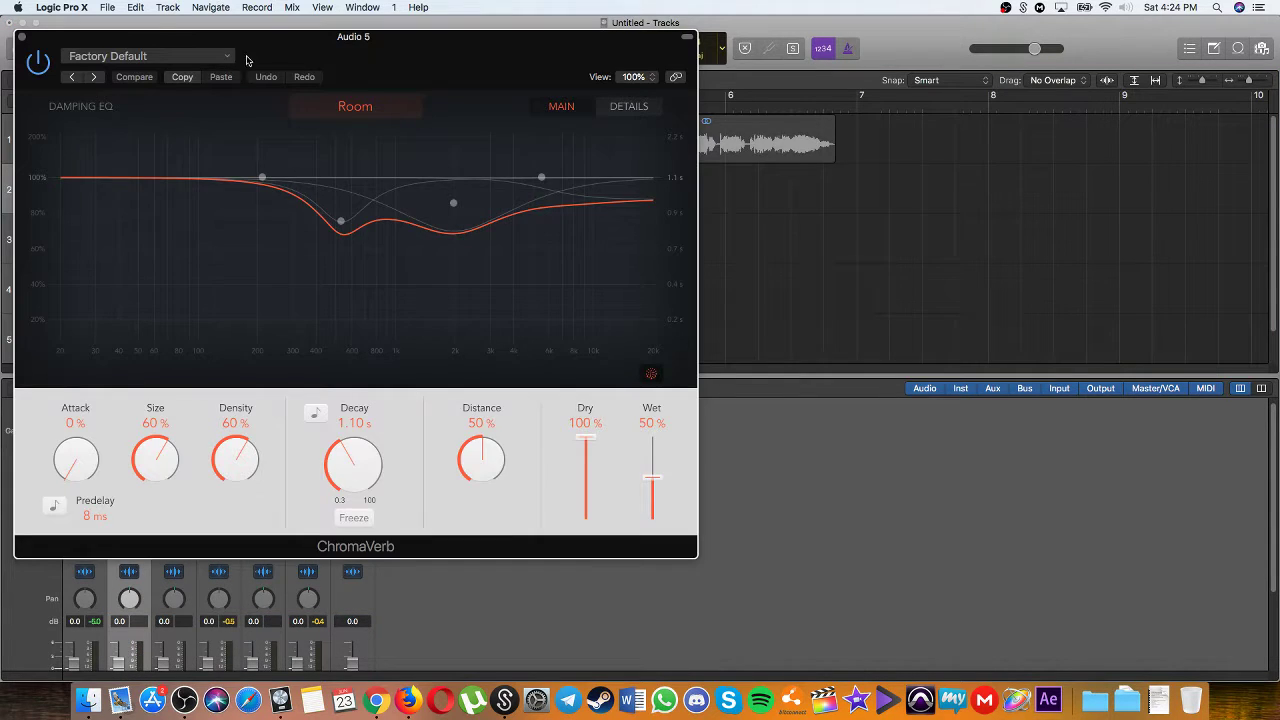
# Step: Load the Orchestra Hall preset in ChromaVerb, set dry to 100% and wet to 71%, and close the plug-in
pyautogui.moveTo(266, 60); pyautogui.dragTo(418, 118)
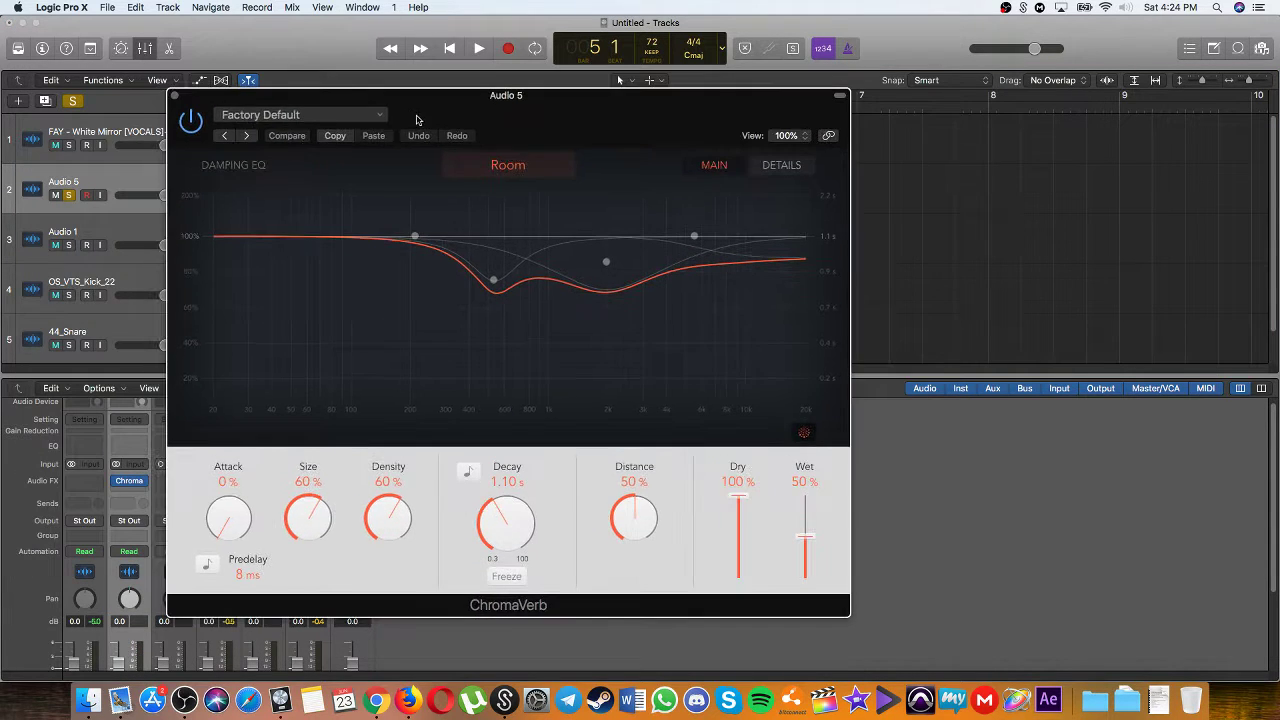
pyautogui.click(300, 115)
pyautogui.moveTo(369, 407)
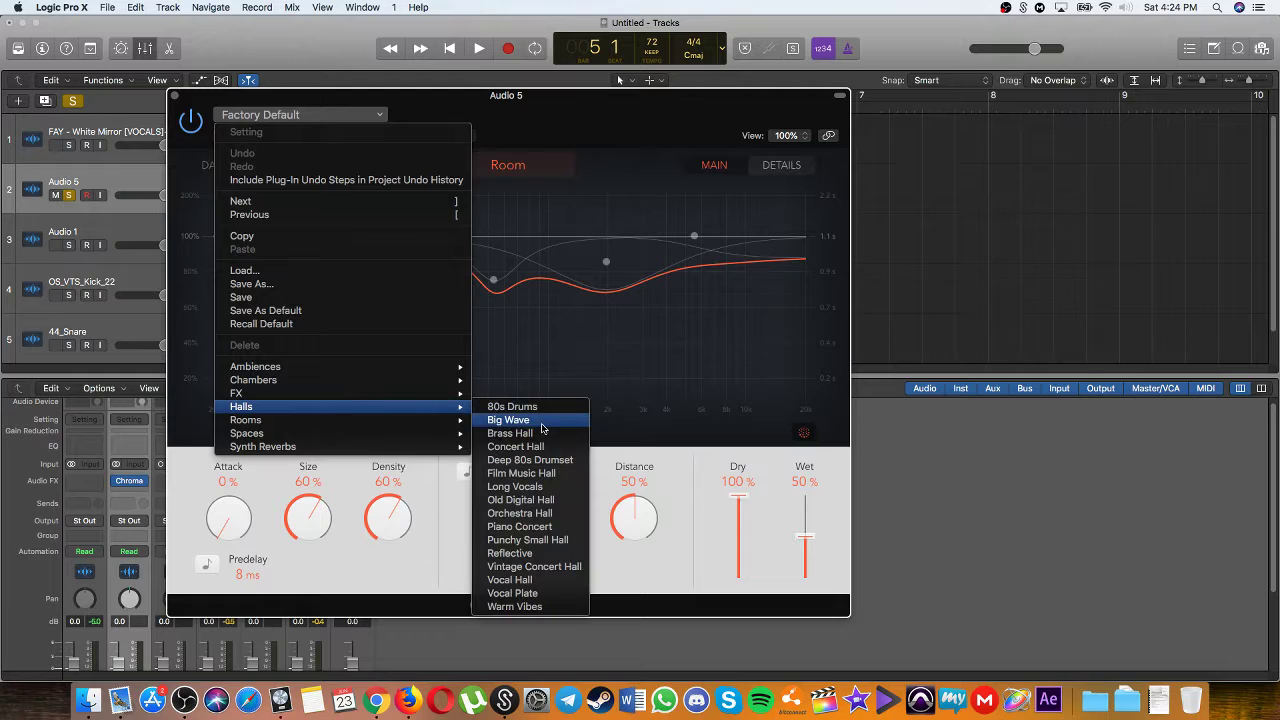
pyautogui.click(539, 514)
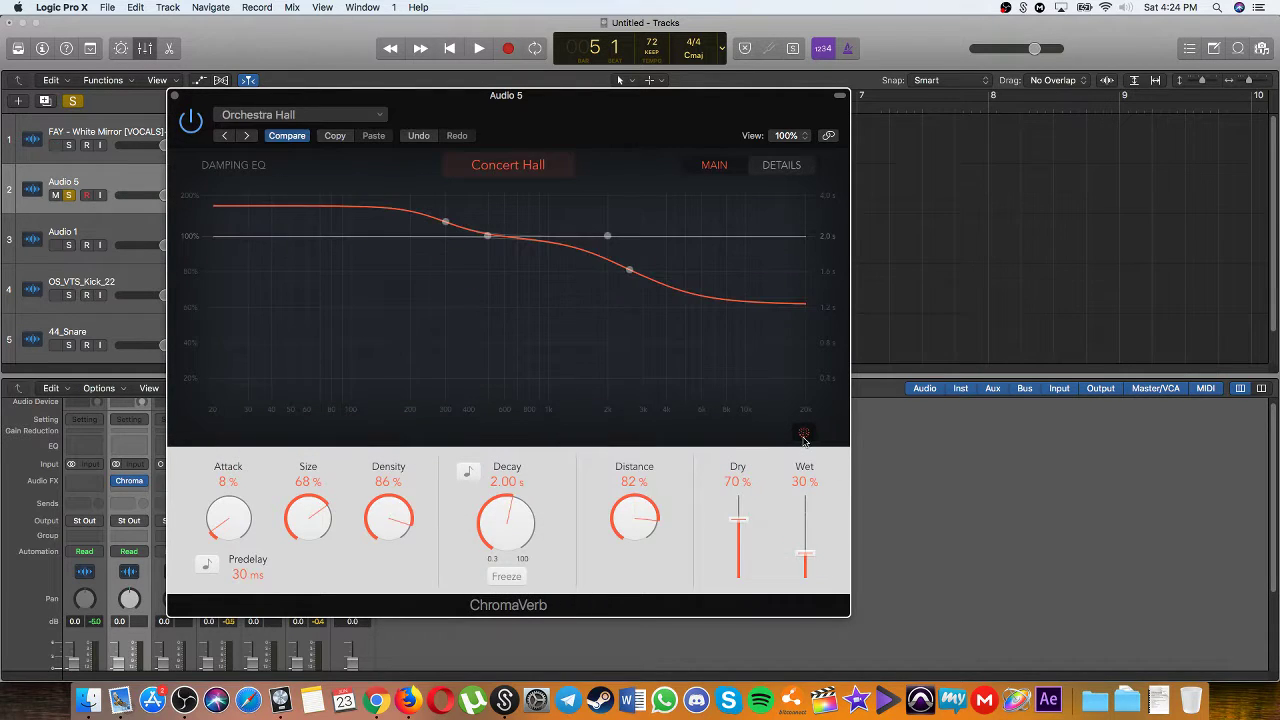
pyautogui.moveTo(751, 533); pyautogui.dragTo(751, 495)
pyautogui.moveTo(810, 558); pyautogui.dragTo(810, 523)
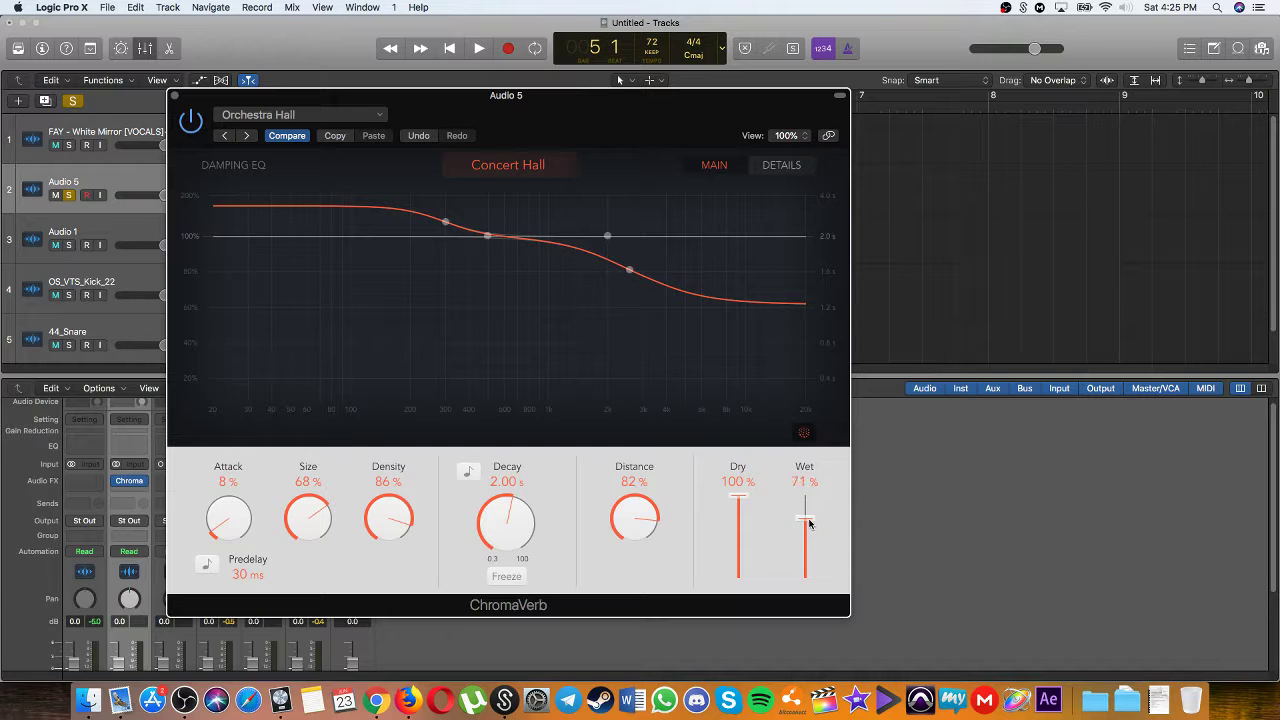
pyautogui.click(175, 96)
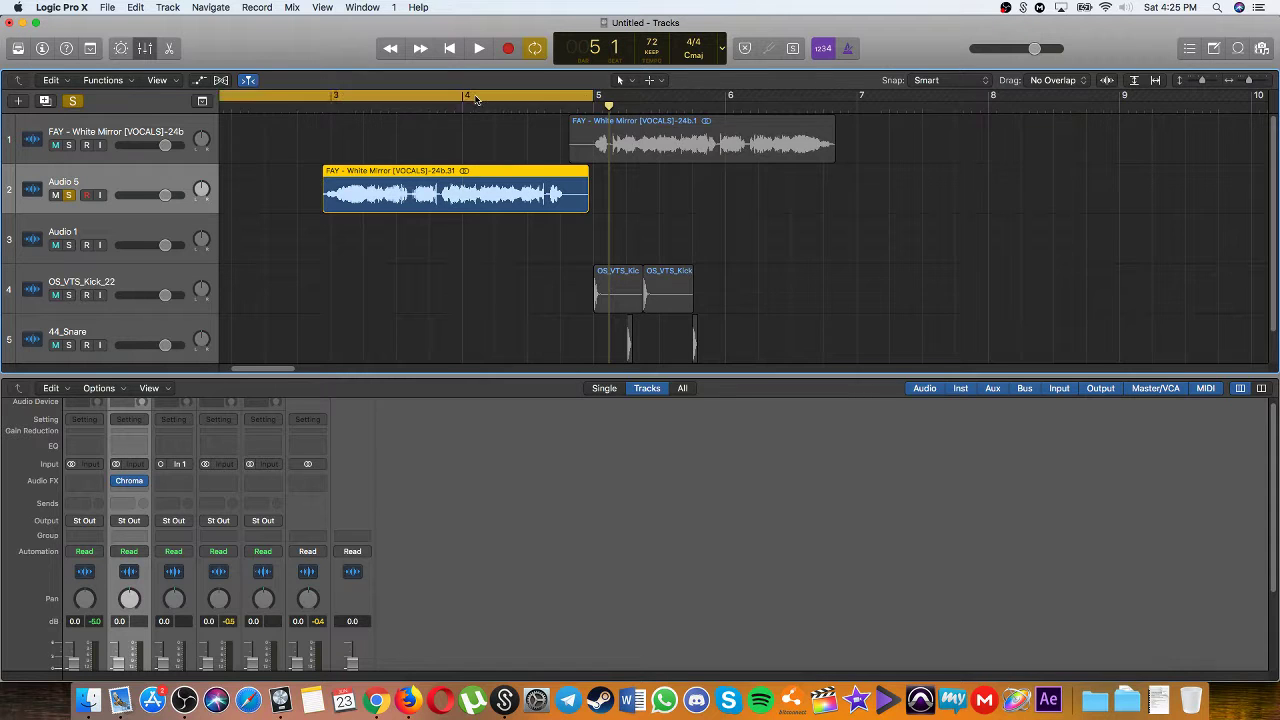
# Step: Set the cycle range from bar 4 to bar 9
pyautogui.moveTo(466, 95); pyautogui.dragTo(1094, 128)
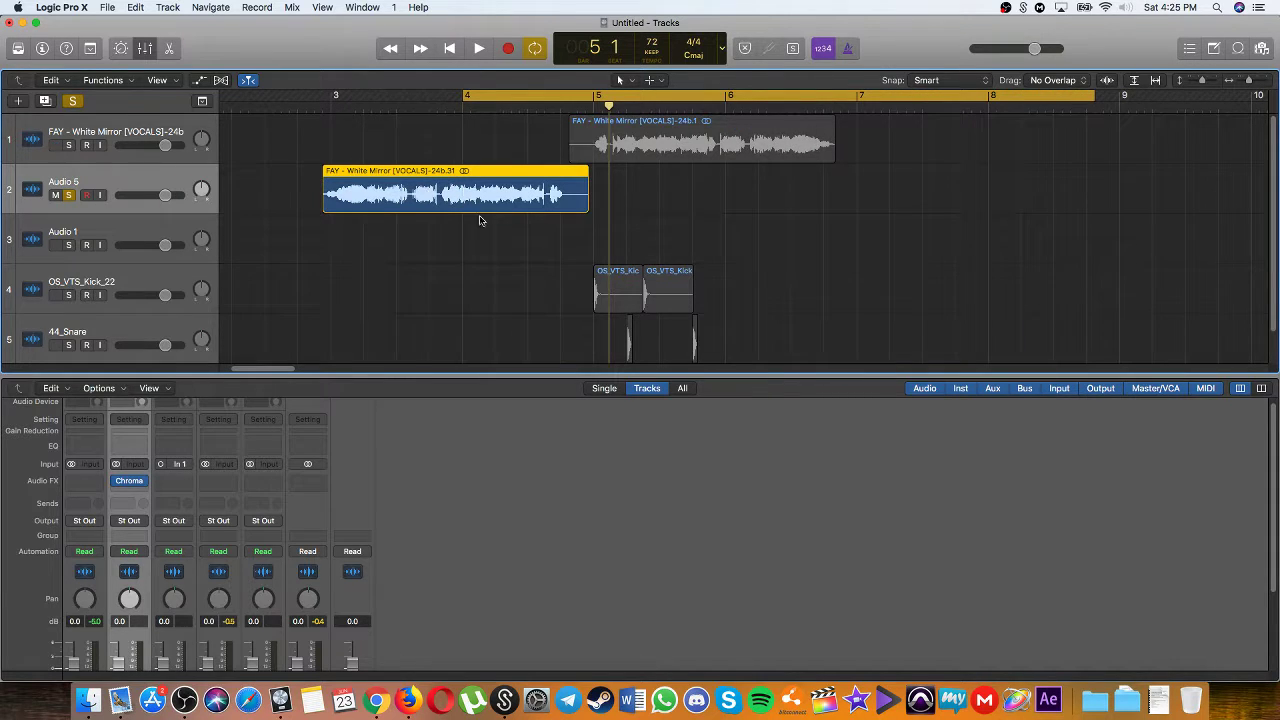
pyautogui.moveTo(1107, 85); pyautogui.dragTo(1118, 95)
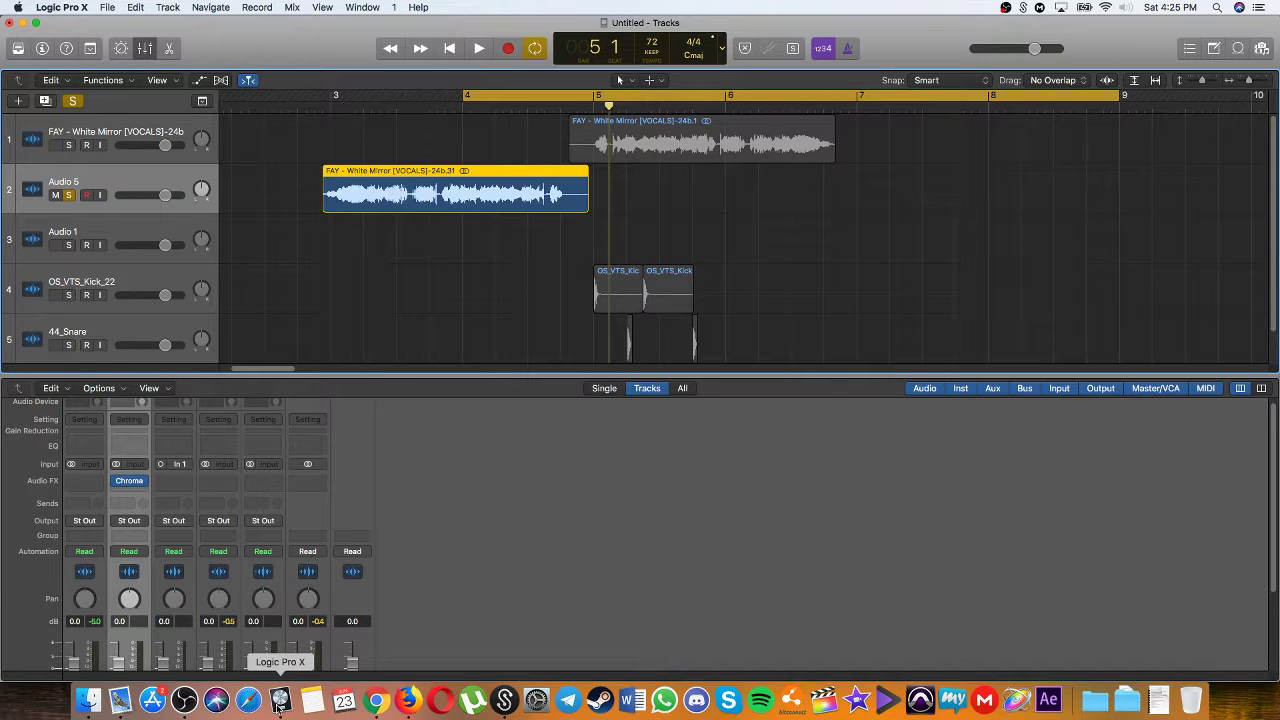
# Step: Insert a stereo Echo delay after ChromaVerb on the Audio 5 channel
pyautogui.click(130, 484)
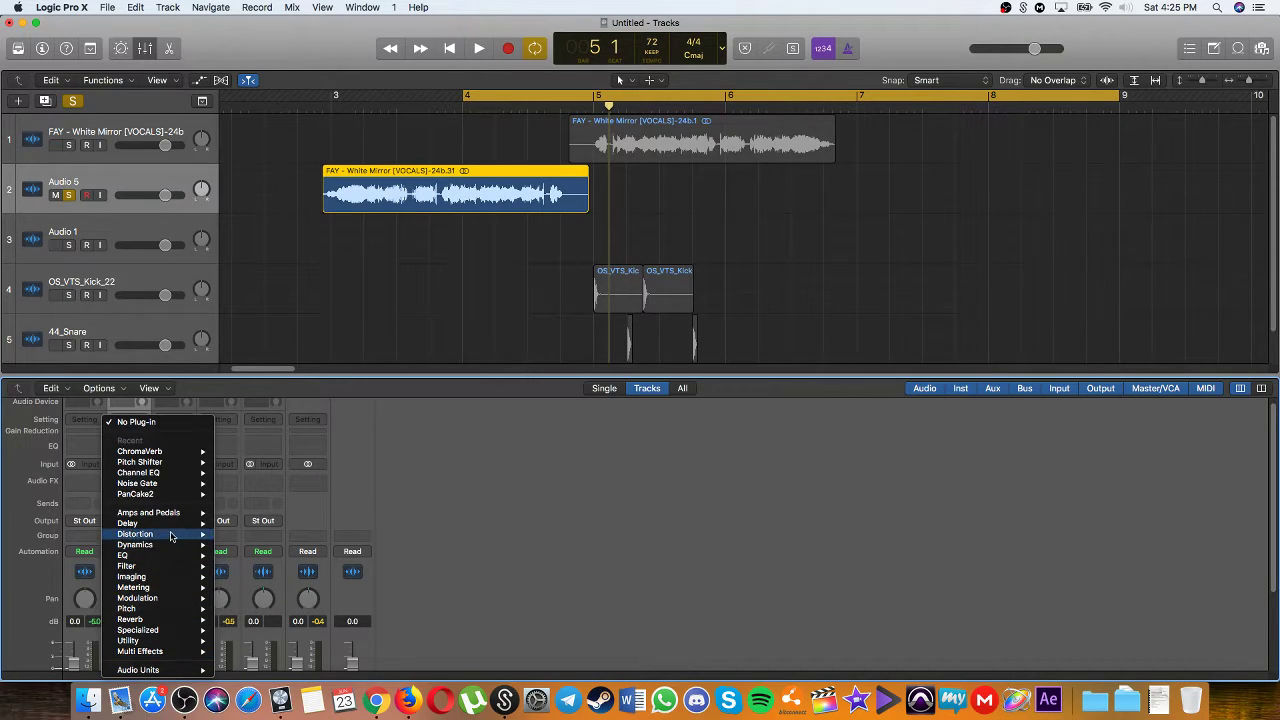
pyautogui.moveTo(174, 524)
pyautogui.moveTo(279, 537)
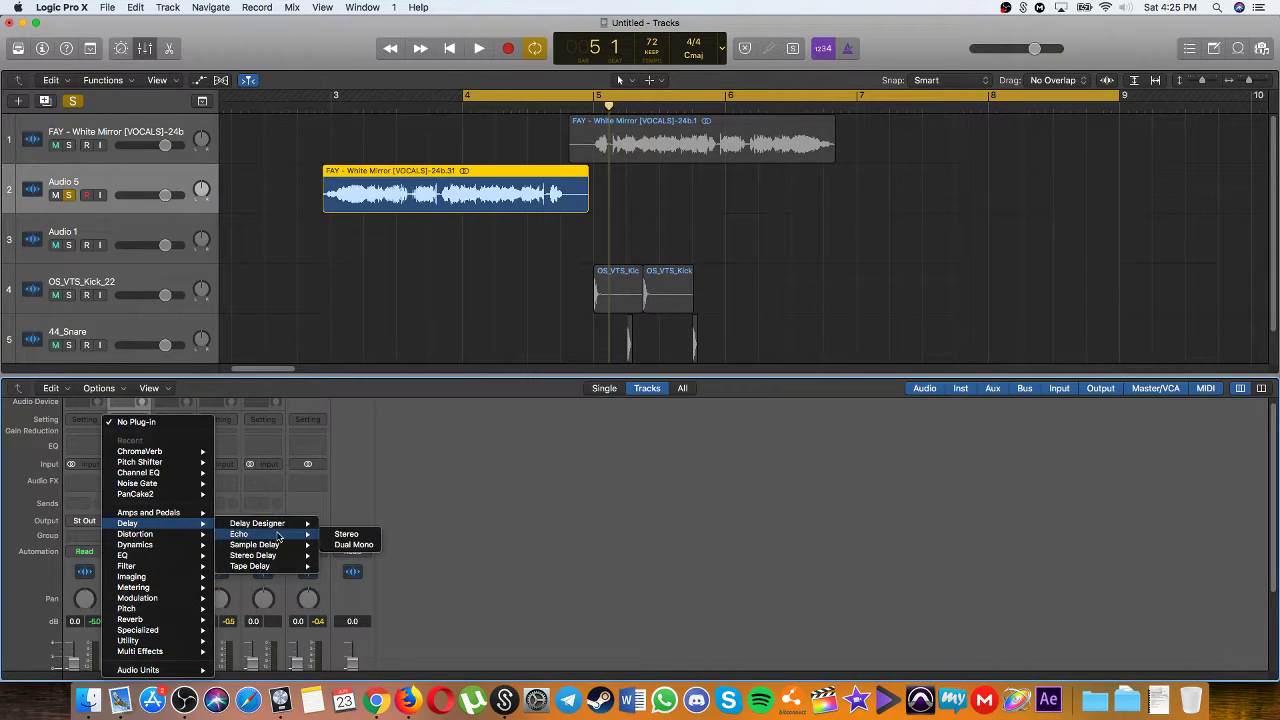
pyautogui.click(370, 536)
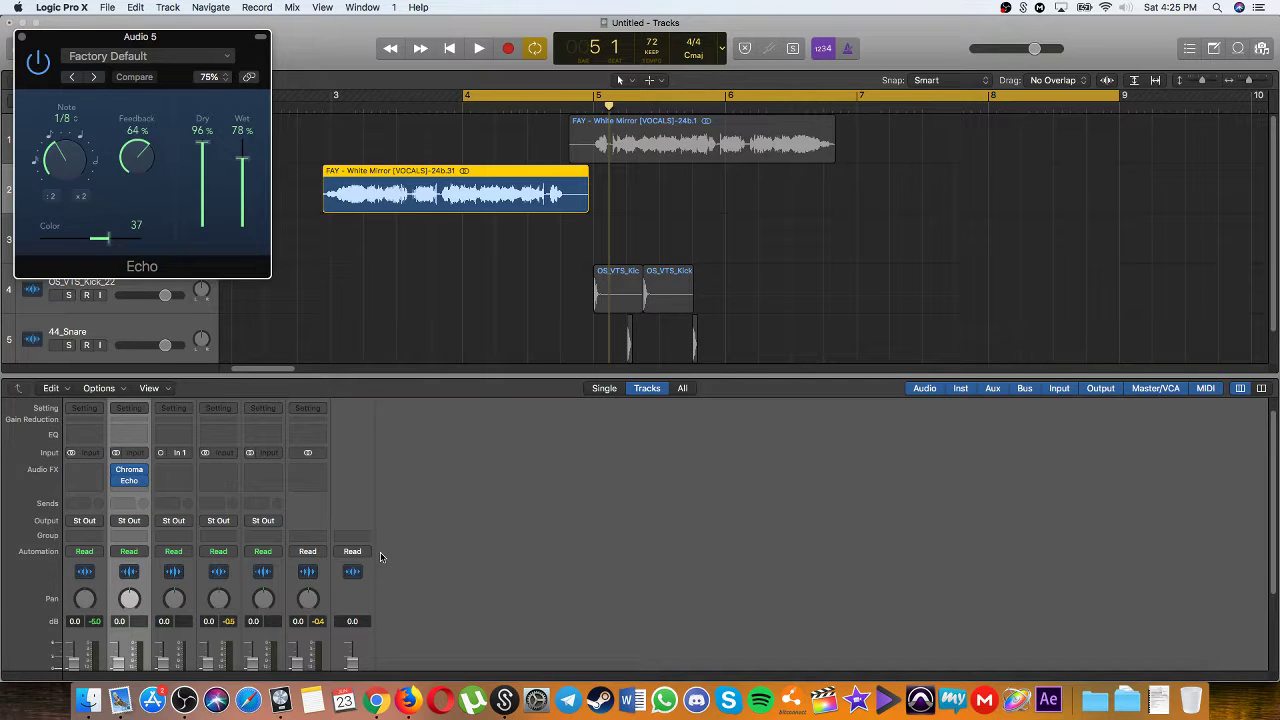
# Step: Set the Echo to a 1/4 note, 100% dry, 100% wet and color 22, and close the plug-in
pyautogui.moveTo(61, 157); pyautogui.dragTo(62, 115)
pyautogui.moveTo(202, 143); pyautogui.dragTo(208, 90)
pyautogui.moveTo(241, 157); pyautogui.dragTo(242, 110)
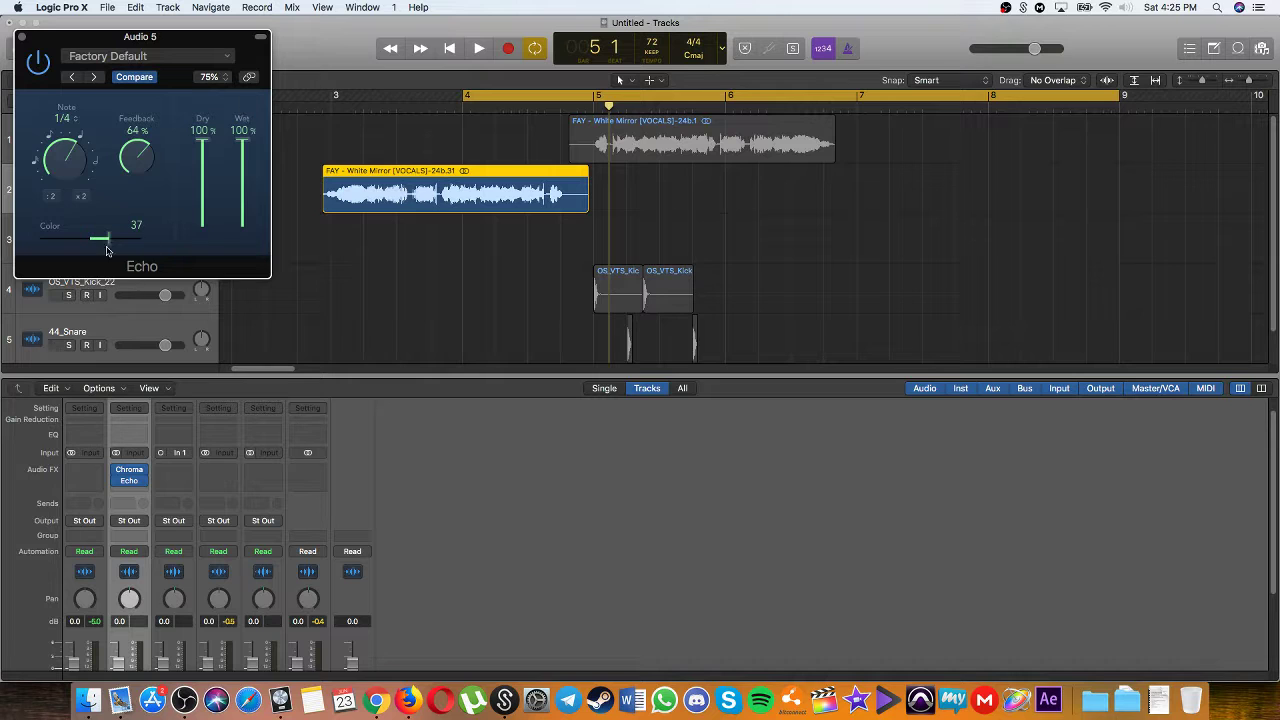
pyautogui.moveTo(107, 251); pyautogui.dragTo(100, 246)
pyautogui.click(606, 208)
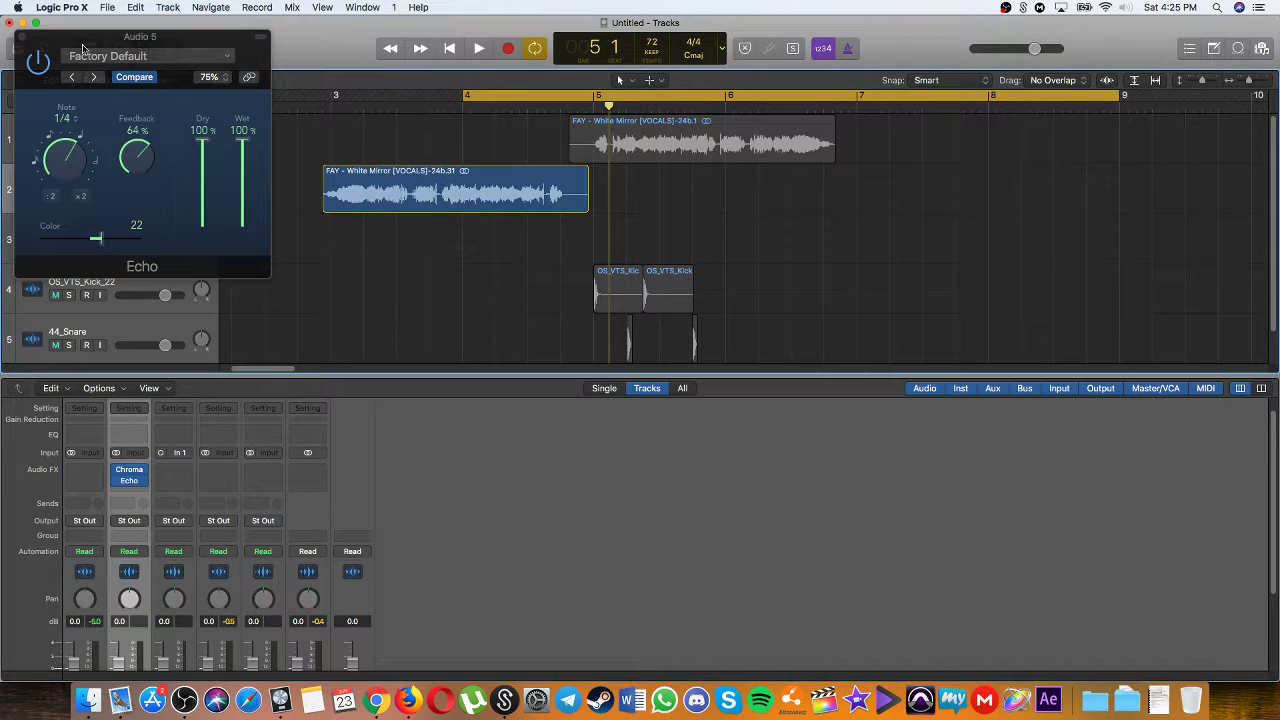
pyautogui.click(20, 37)
# Step: Play back the reversed vocal with its reverb and echo tail, and return the playhead to the project start
pyautogui.press('space')
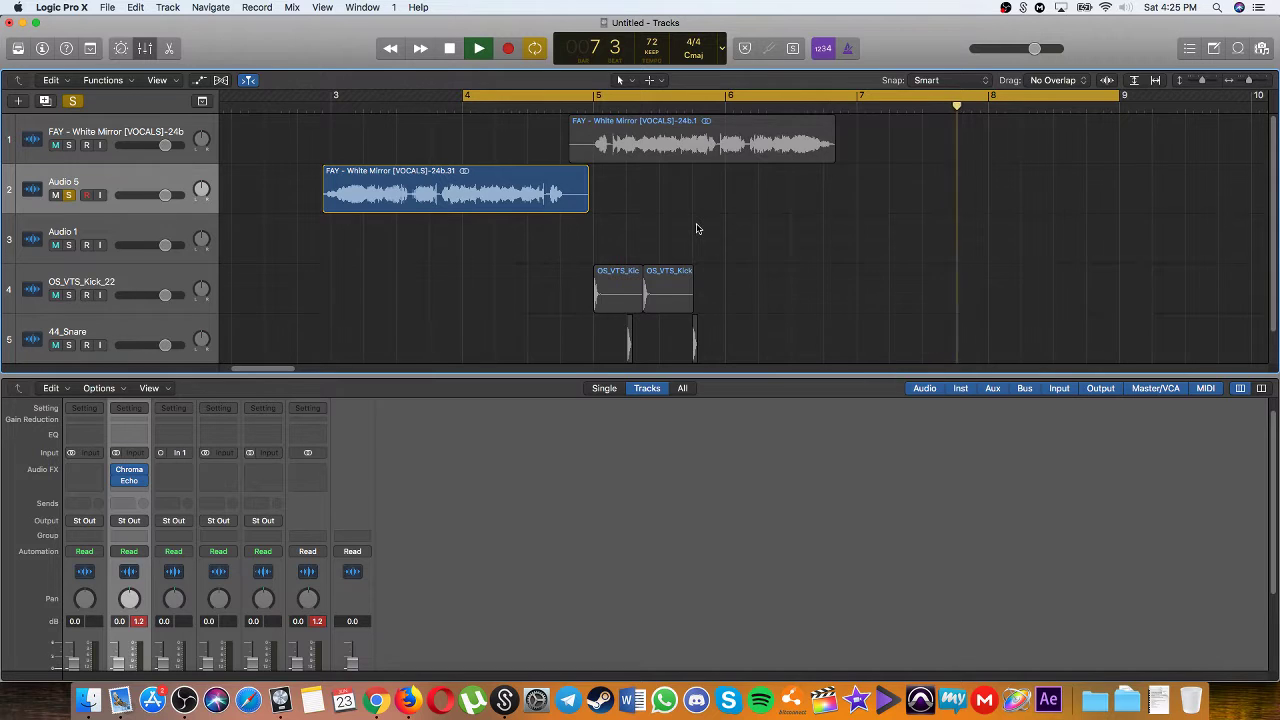
pyautogui.press('space')
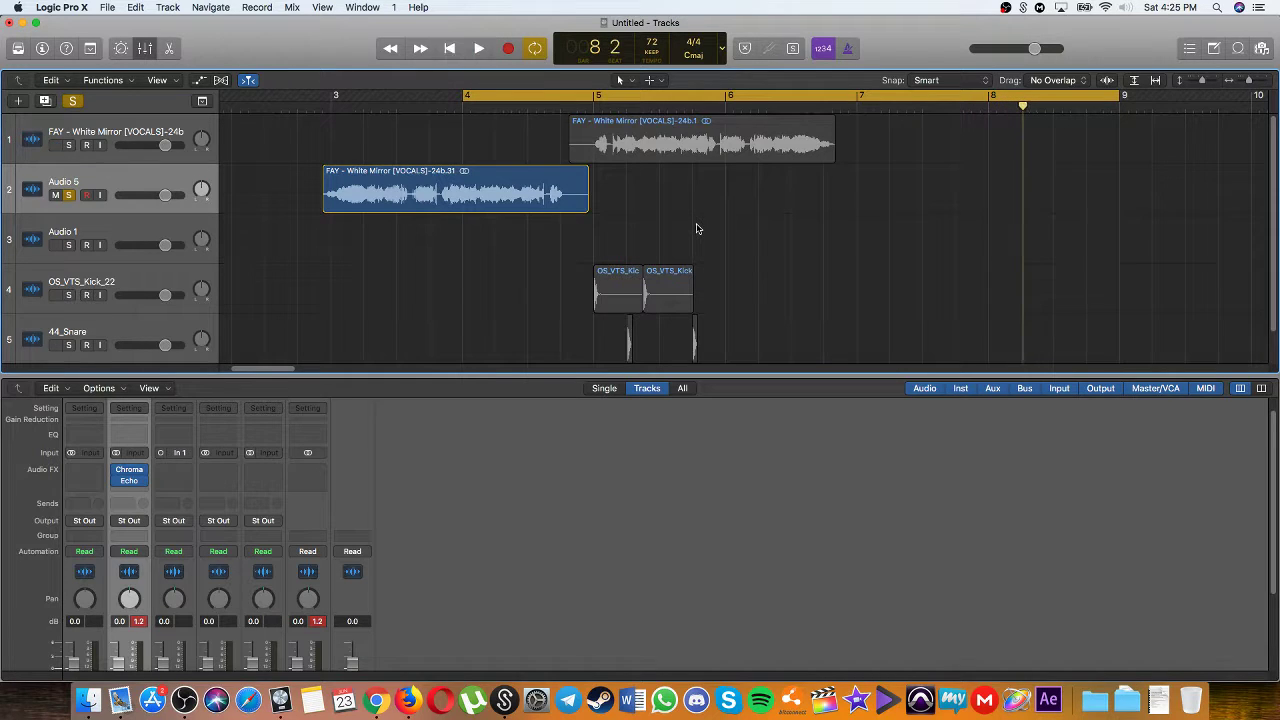
pyautogui.press('Return')
# Step: Bounce the soloed reversed vocal from bar 4 to bar 9 offline as 24-bit WAV and MP3 to the Desktop, named Reverb Tail
pyautogui.press('super+Right')
pyautogui.press('super+Up')
pyautogui.press('super+Up')
pyautogui.press('super+Left')
pyautogui.press('super+Left')
pyautogui.press('super+Left')
pyautogui.press('super+Up')
pyautogui.press('super+Up')
pyautogui.press('super+Up')
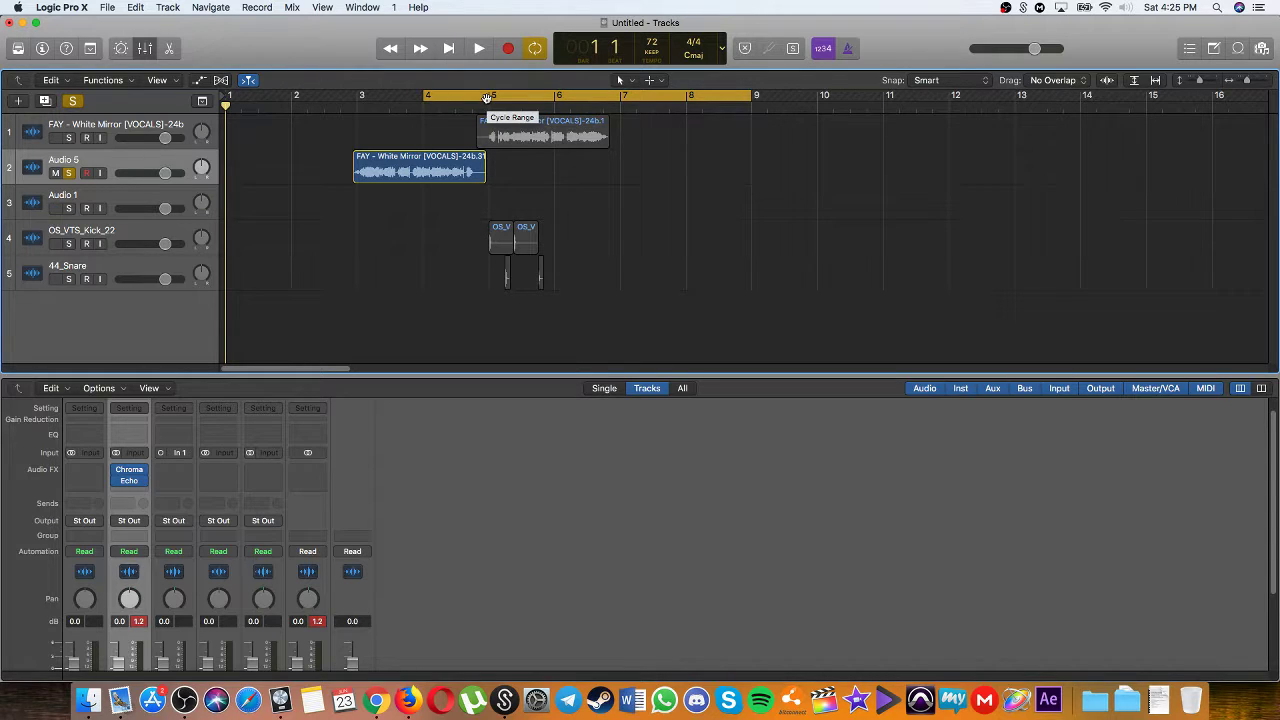
pyautogui.click(387, 109)
pyautogui.moveTo(396, 111); pyautogui.dragTo(752, 111)
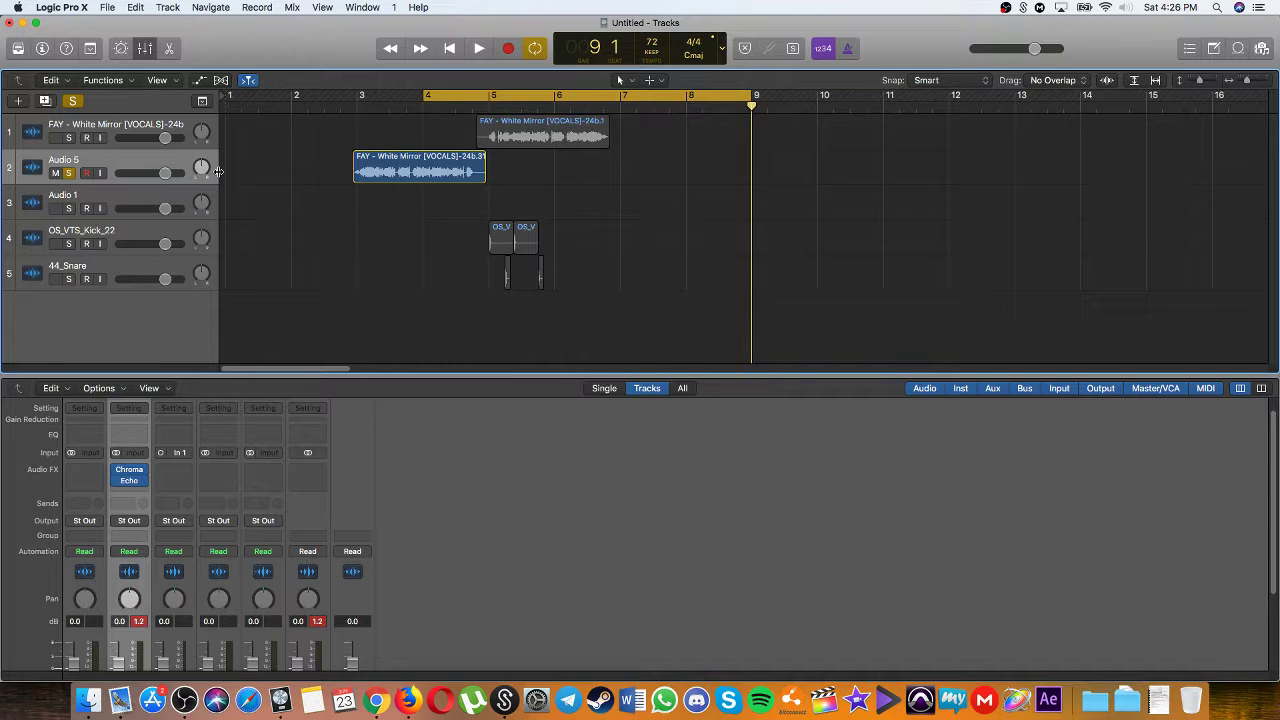
pyautogui.press('super+b')
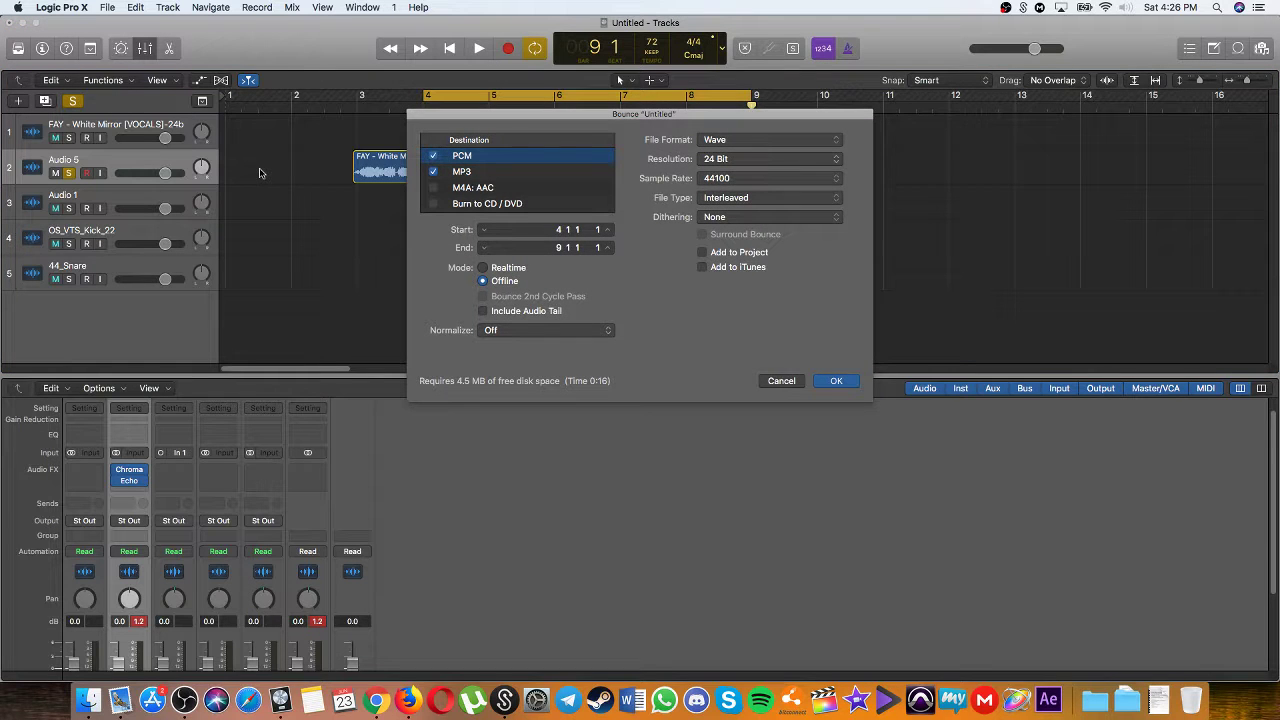
pyautogui.press('Return')
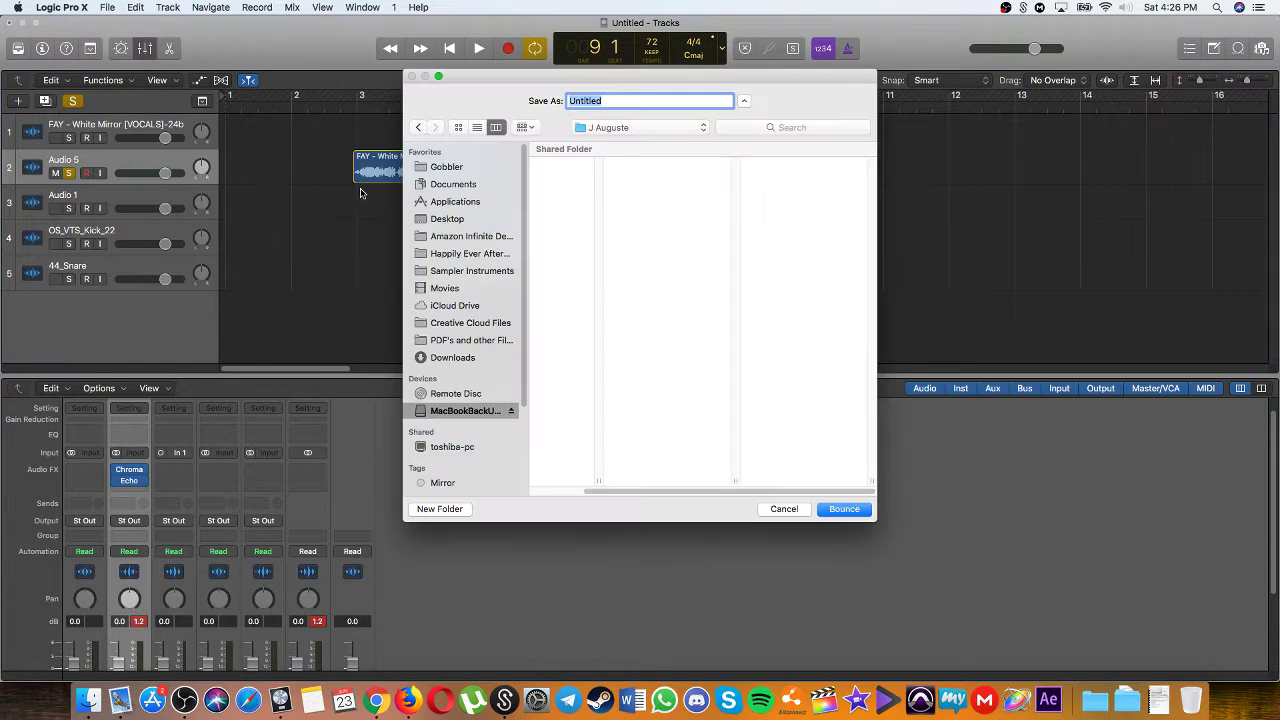
pyautogui.click(446, 220)
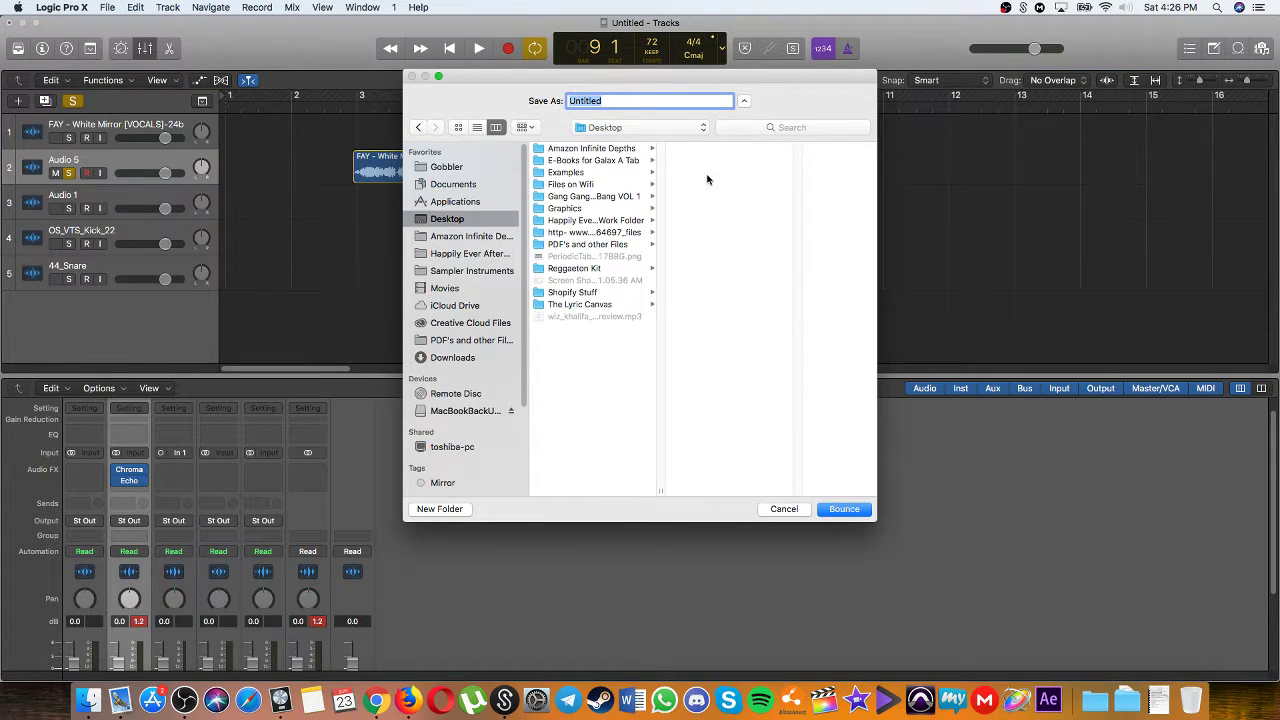
pyautogui.write('Reverb Ta')
pyautogui.press('Return')
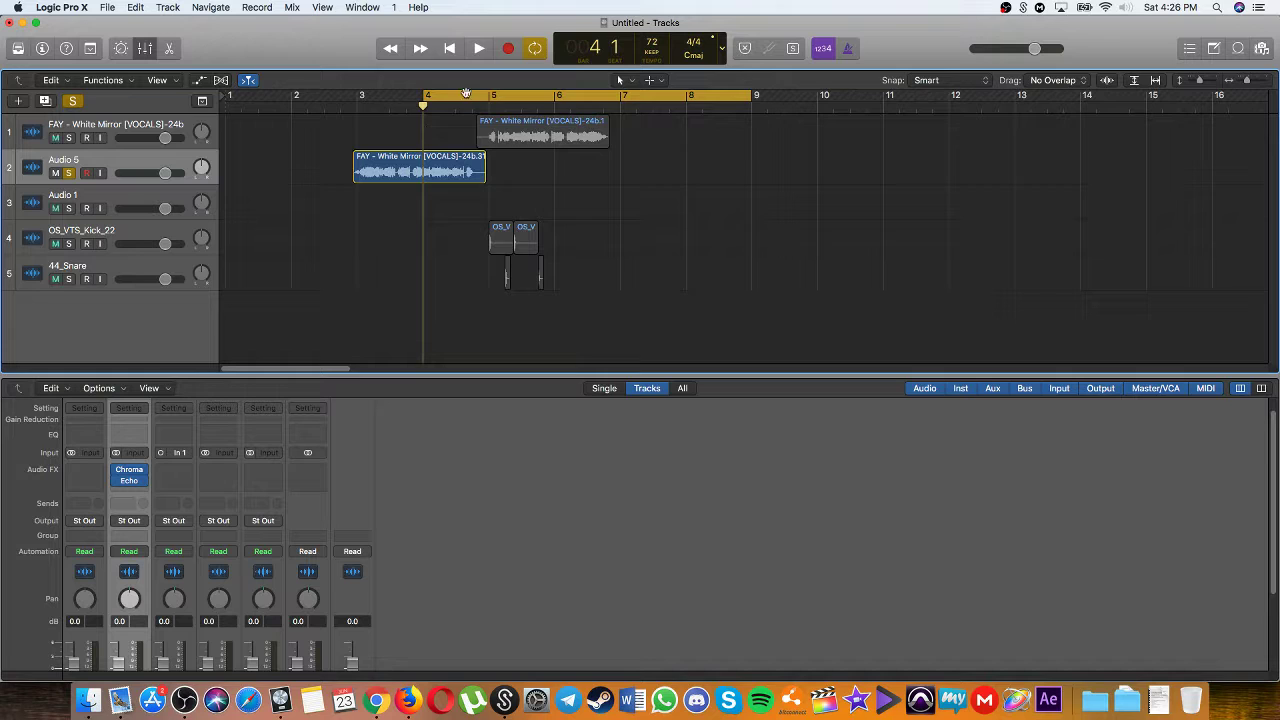
# Step: Import Reverb Tail.wav from the Desktop onto a new track below 44_Snare
pyautogui.click(432, 170)
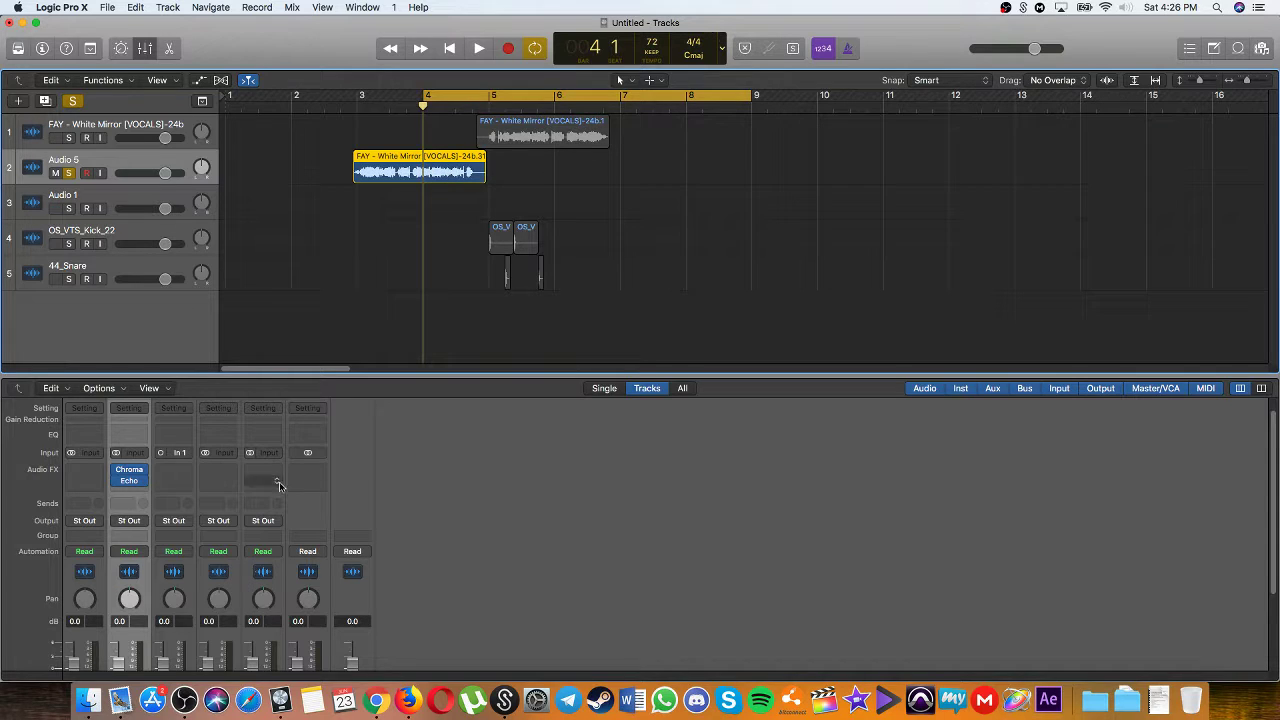
pyautogui.click(88, 700)
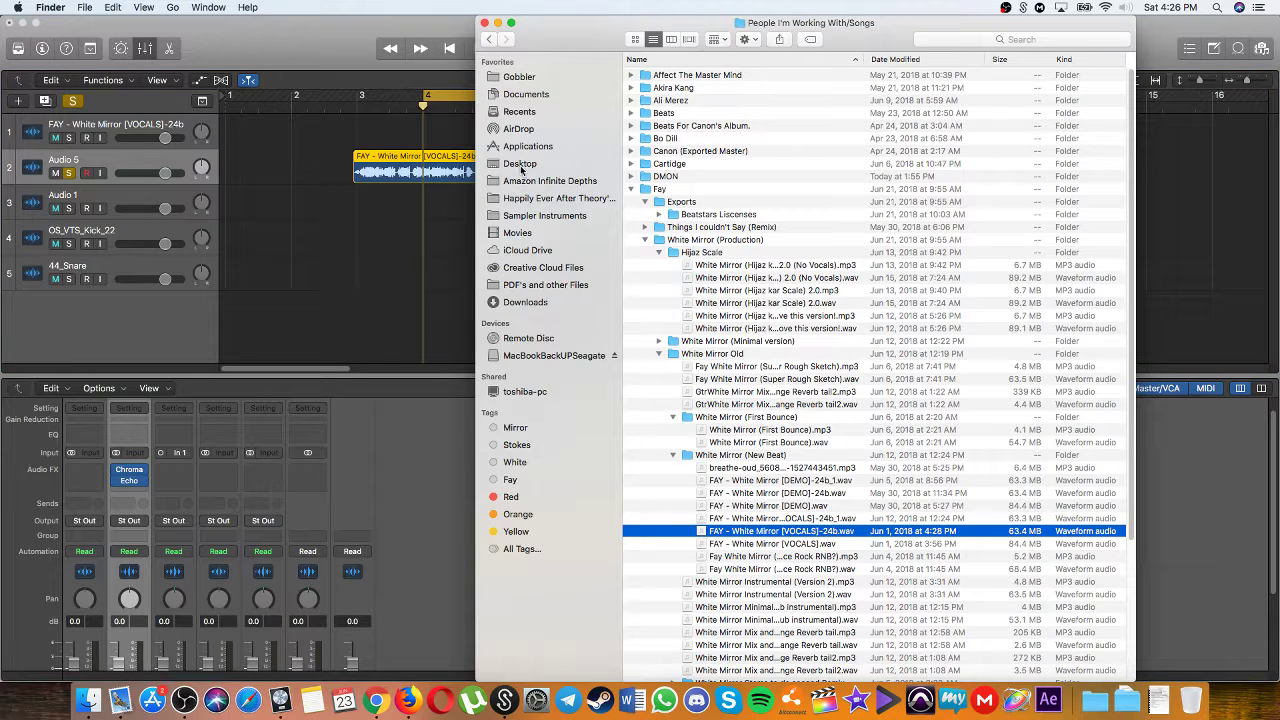
pyautogui.click(520, 164)
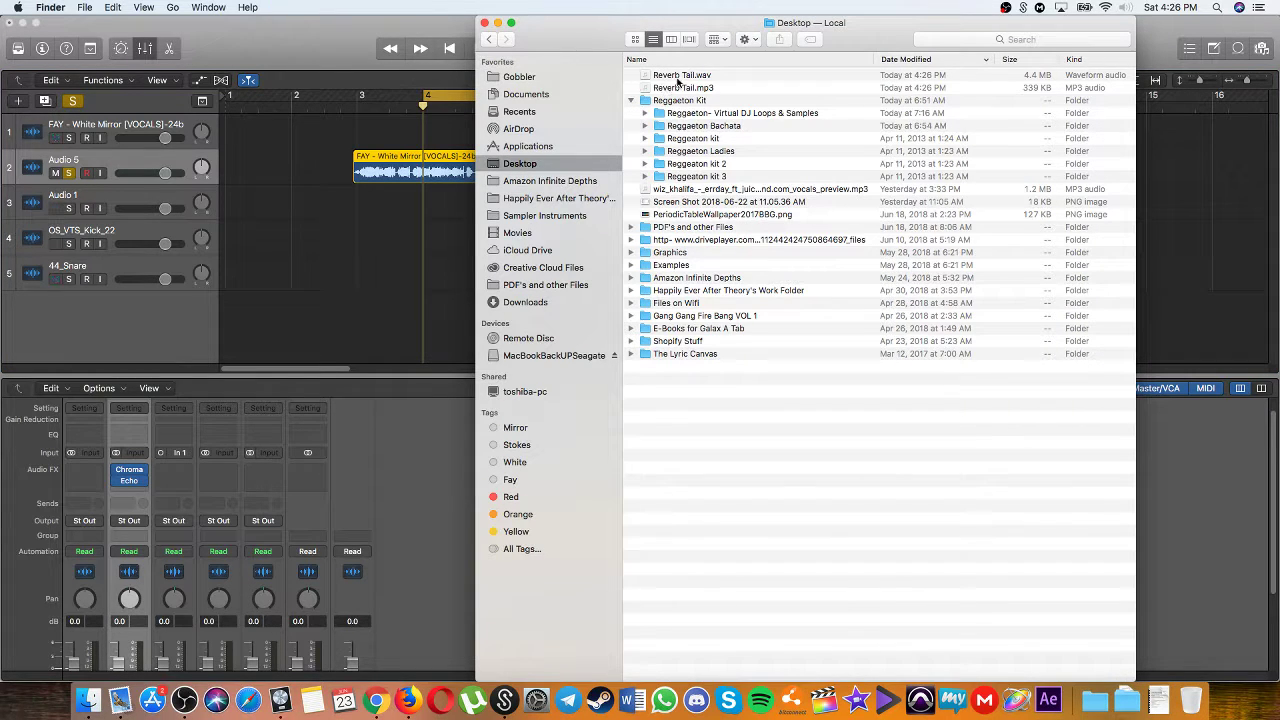
pyautogui.moveTo(679, 76); pyautogui.dragTo(367, 344)
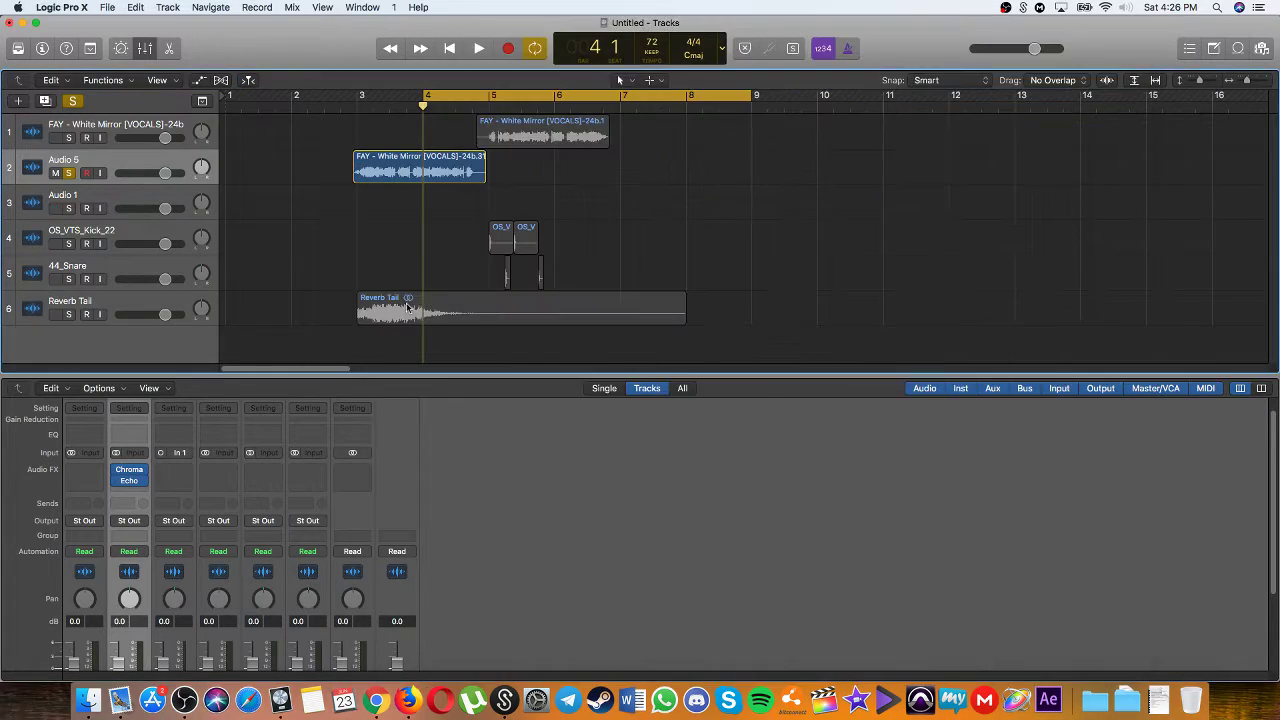
# Step: Align the Reverb Tail region's start with bar 4 and reorder its track to sit directly below the vocal track
pyautogui.click(96, 306)
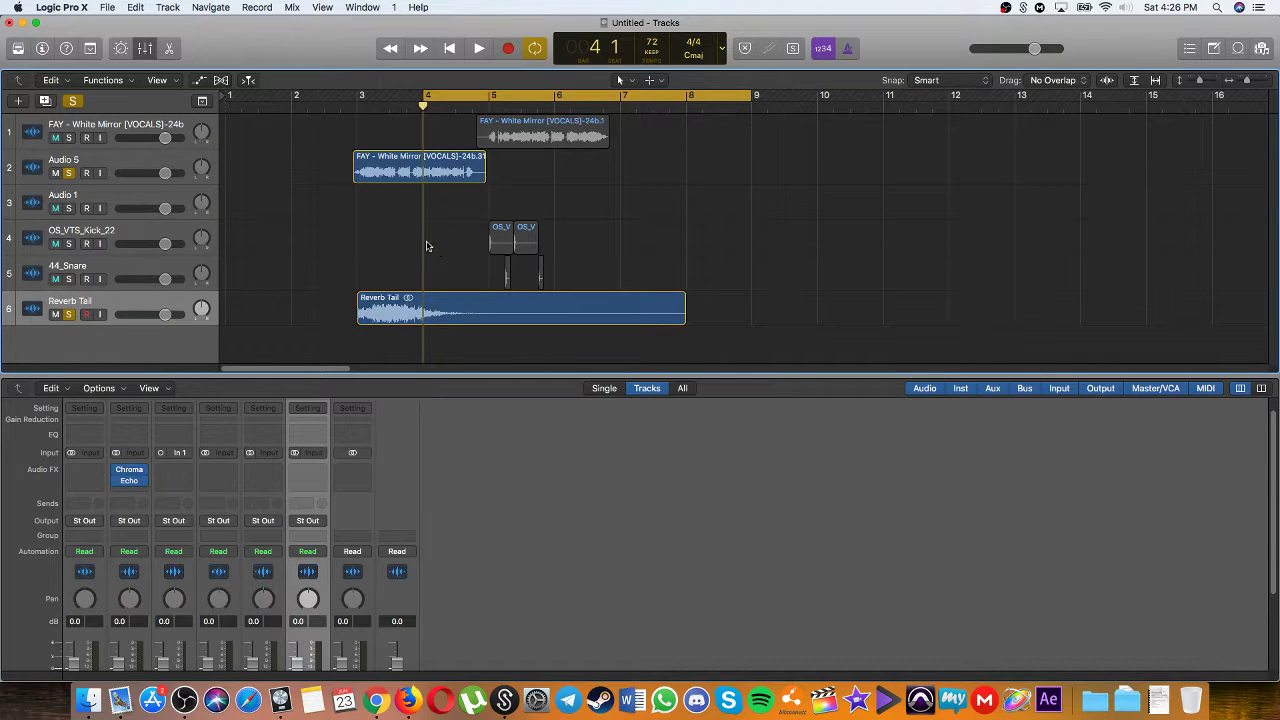
pyautogui.moveTo(406, 311); pyautogui.dragTo(478, 312)
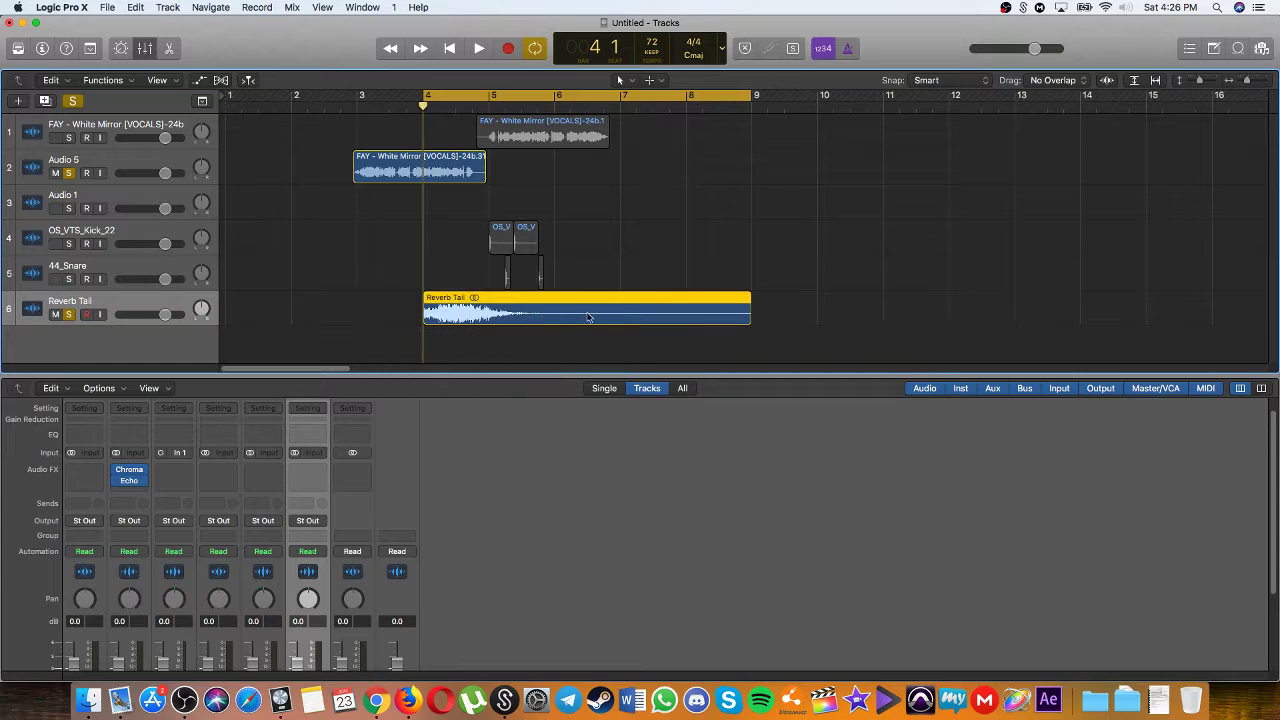
pyautogui.moveTo(120, 300); pyautogui.dragTo(123, 143)
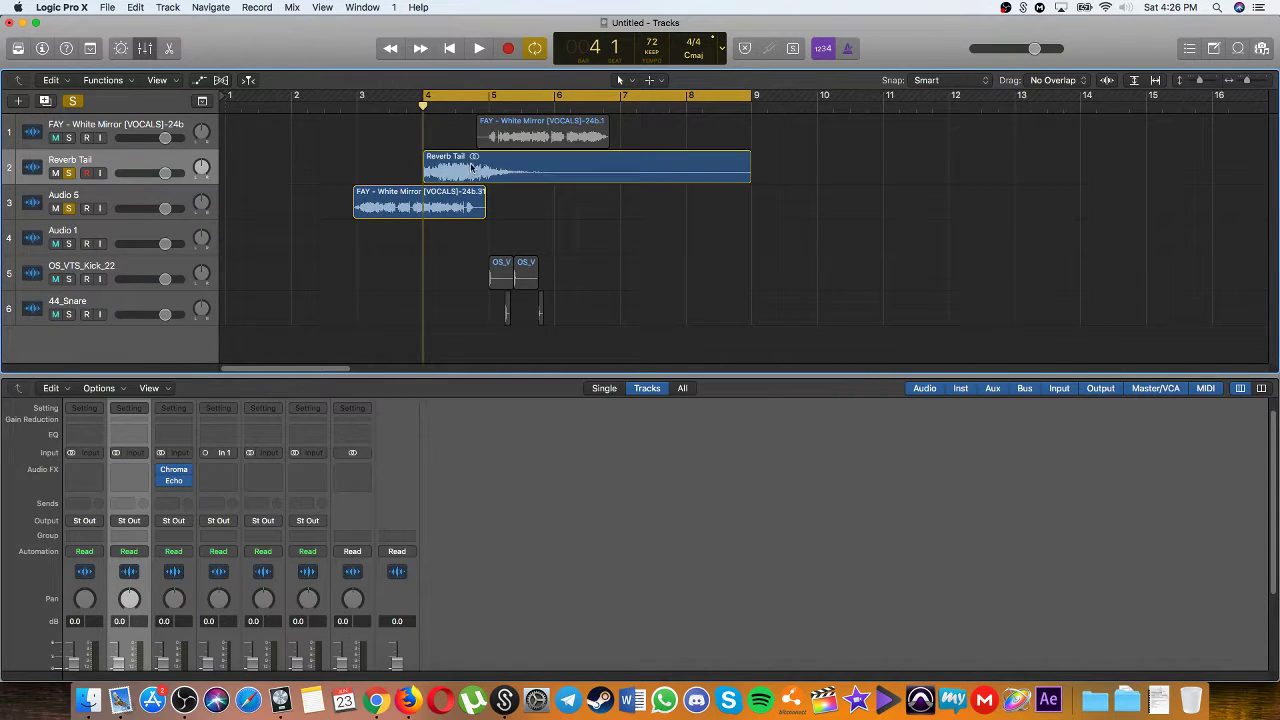
# Step: Reverse the Reverb Tail audio file and reposition its region to start at bar 1
pyautogui.doubleClick(471, 166)
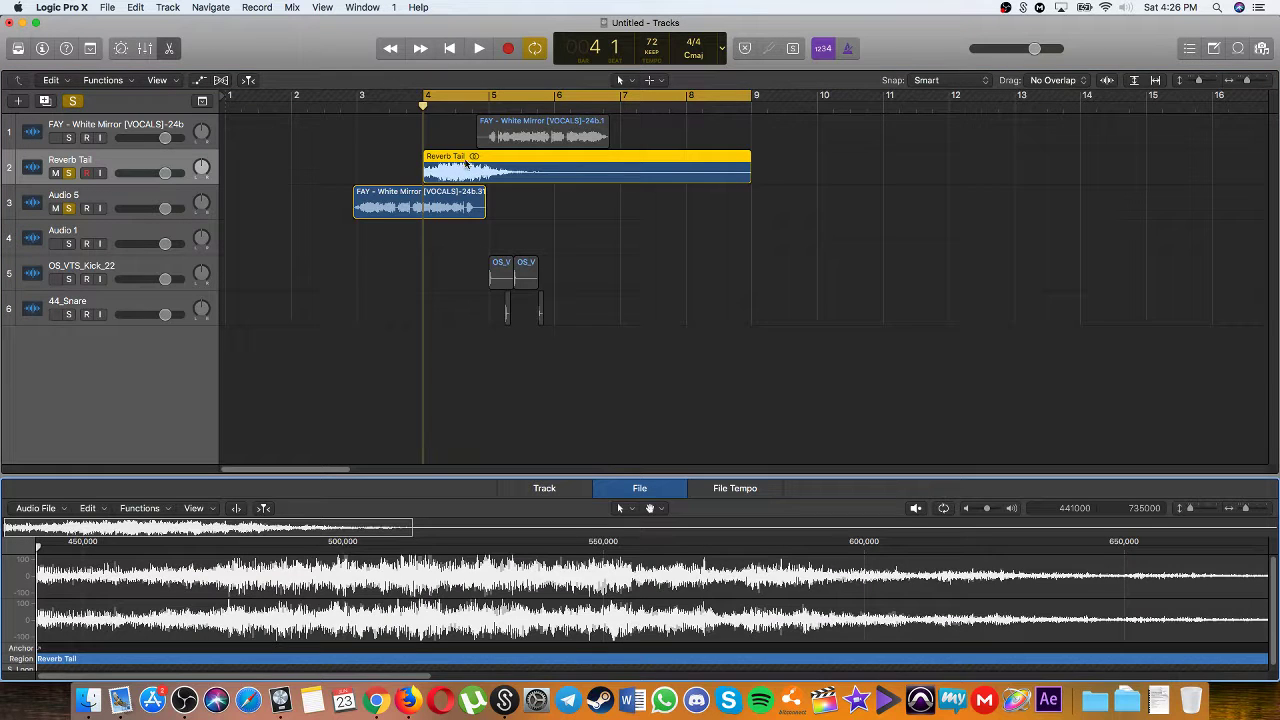
pyautogui.click(142, 508)
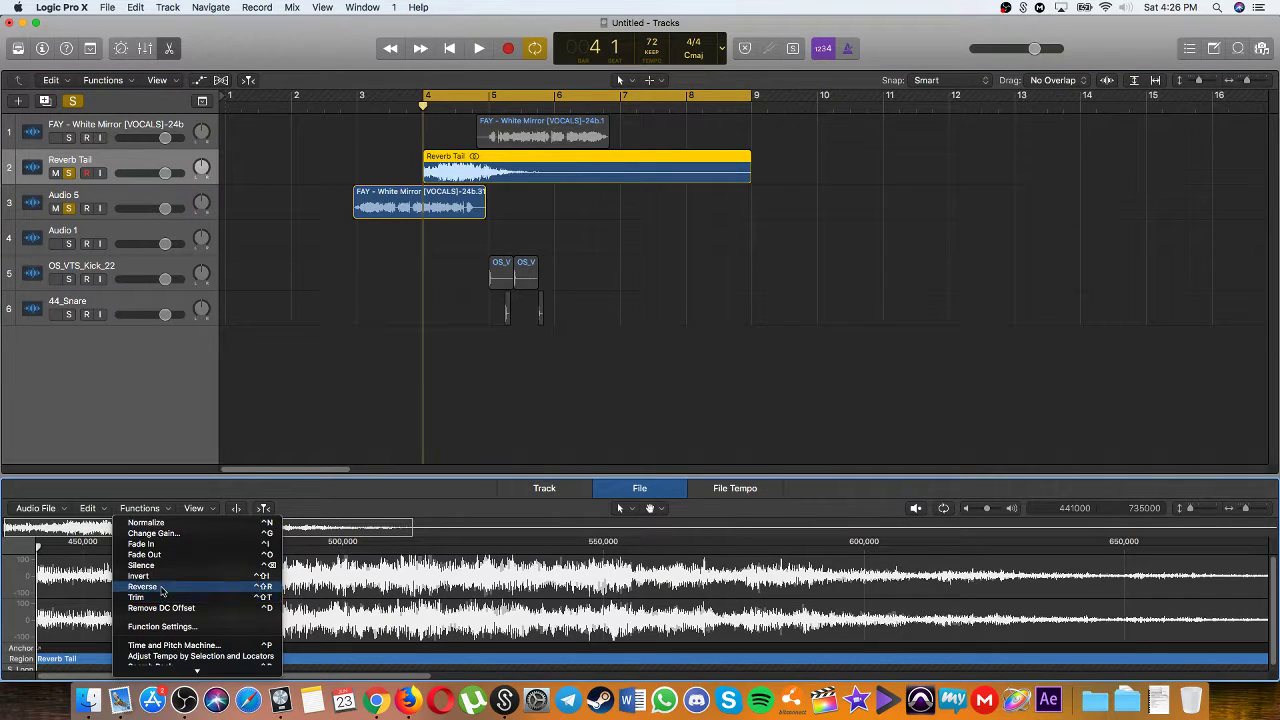
pyautogui.click(176, 596)
pyautogui.moveTo(714, 183); pyautogui.dragTo(515, 176)
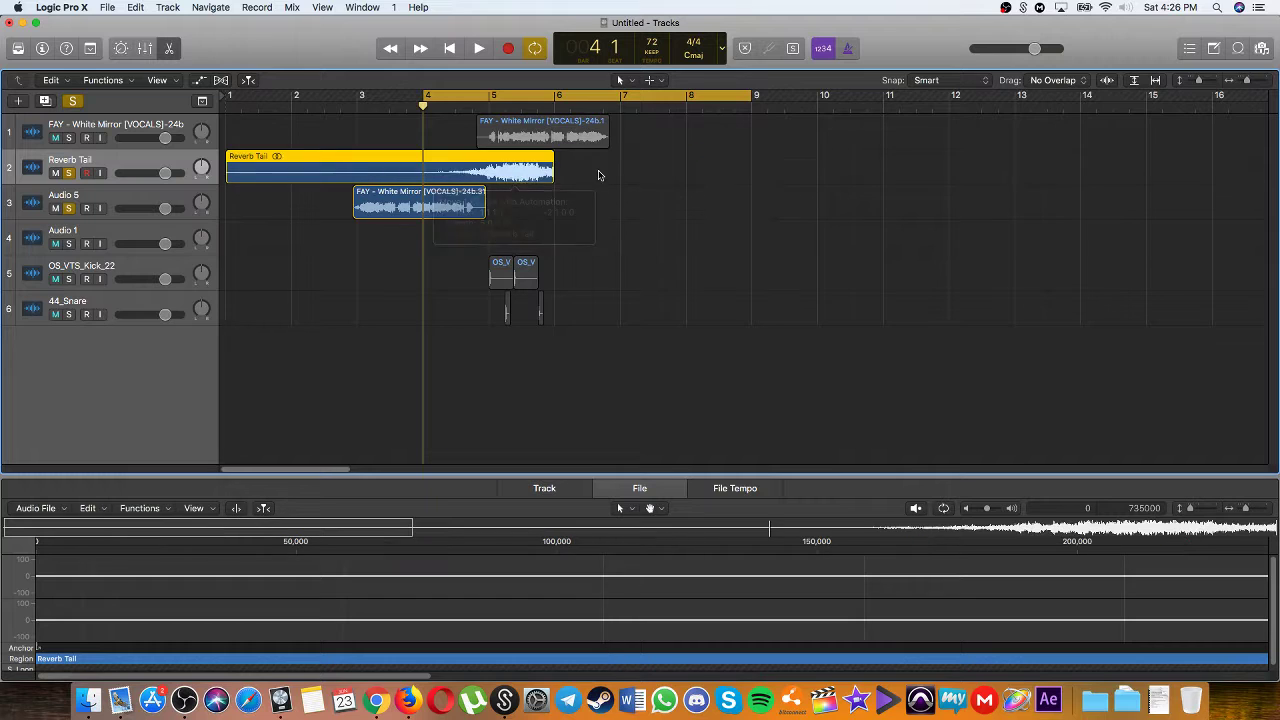
# Step: Split the Reverb Tail region at bar 5, delete the part after it, and remove the reversed vocal region from Audio 5
pyautogui.moveTo(489, 107)
pyautogui.mouseDown()
pyautogui.moveTo(554, 107)
pyautogui.moveTo(489, 107)
pyautogui.mouseUp()
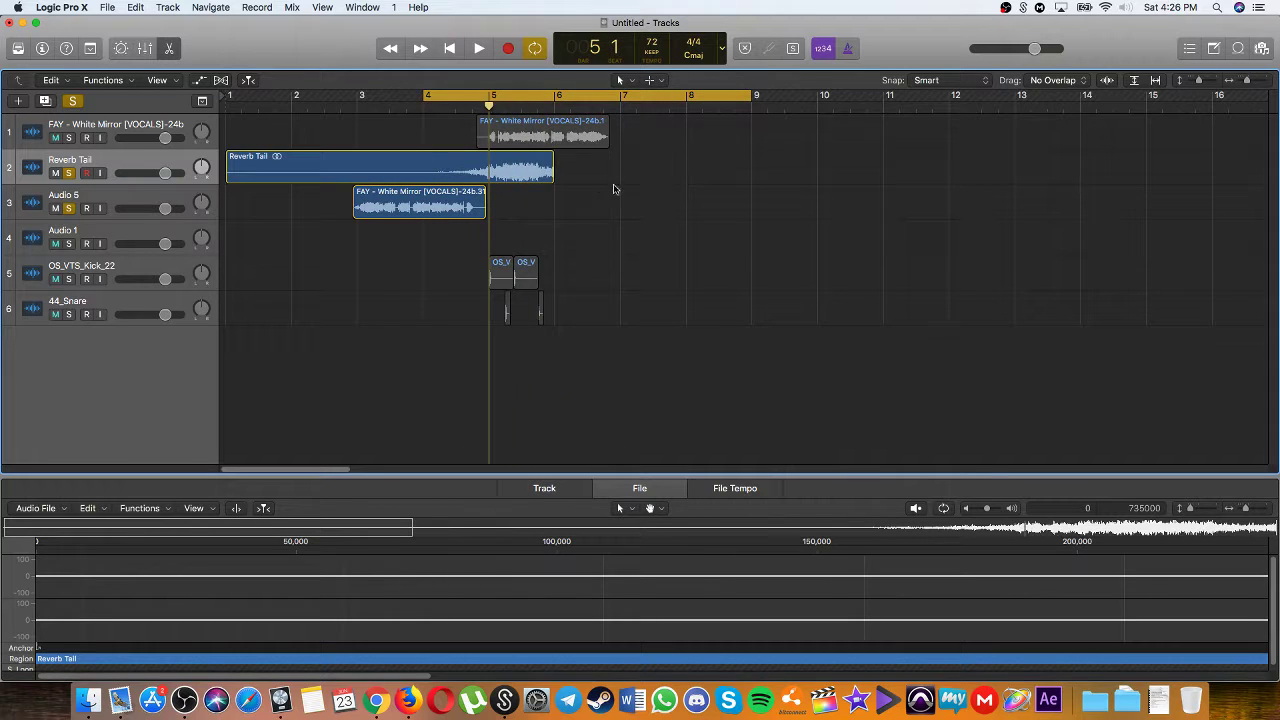
pyautogui.click(530, 181)
pyautogui.press('super+t')
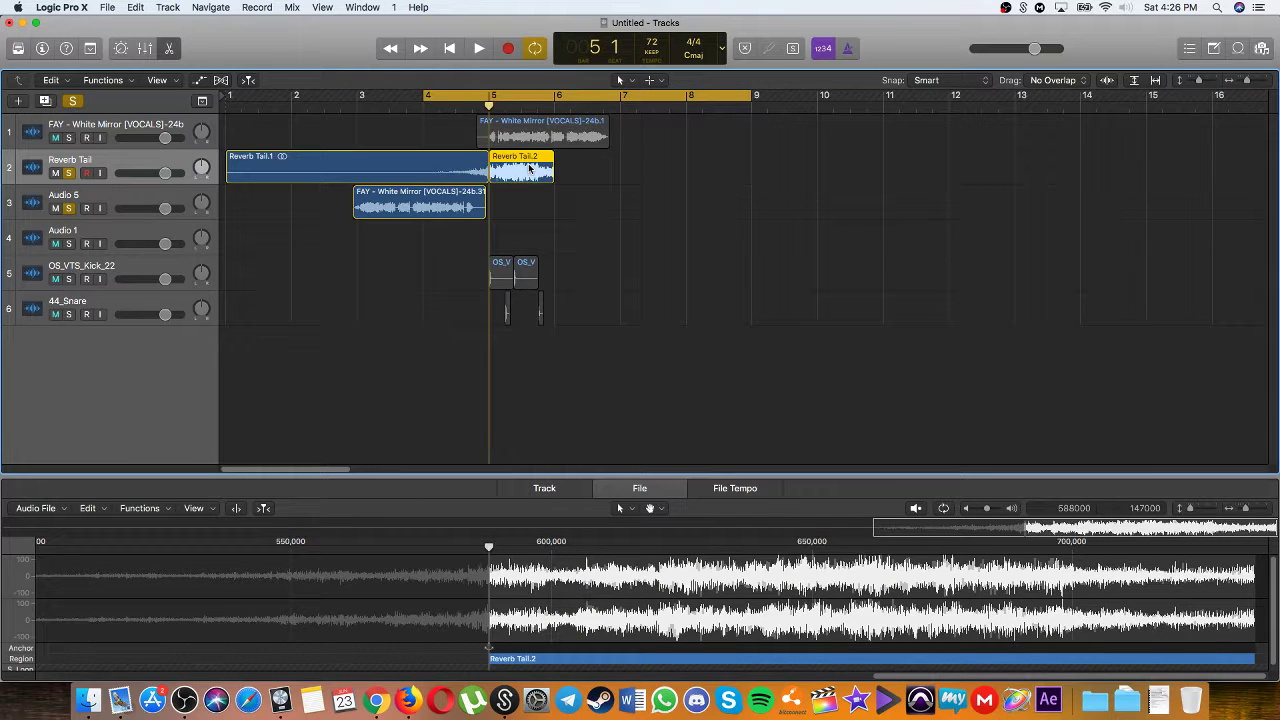
pyautogui.press('Delete')
pyautogui.click(445, 217)
pyautogui.press('Delete')
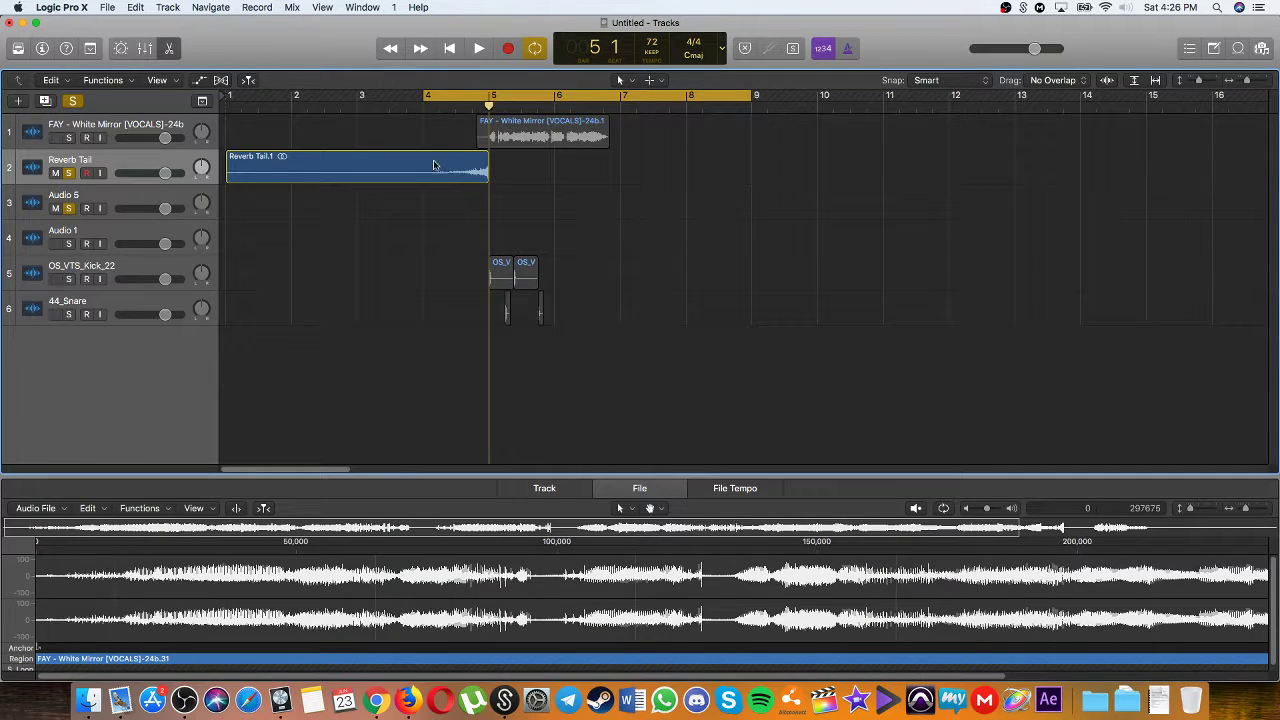
# Step: Move the remaining Reverb Tail region onto the vocal track before the vocal, and turn off all solos and cycle mode
pyautogui.moveTo(440, 167); pyautogui.dragTo(440, 130)
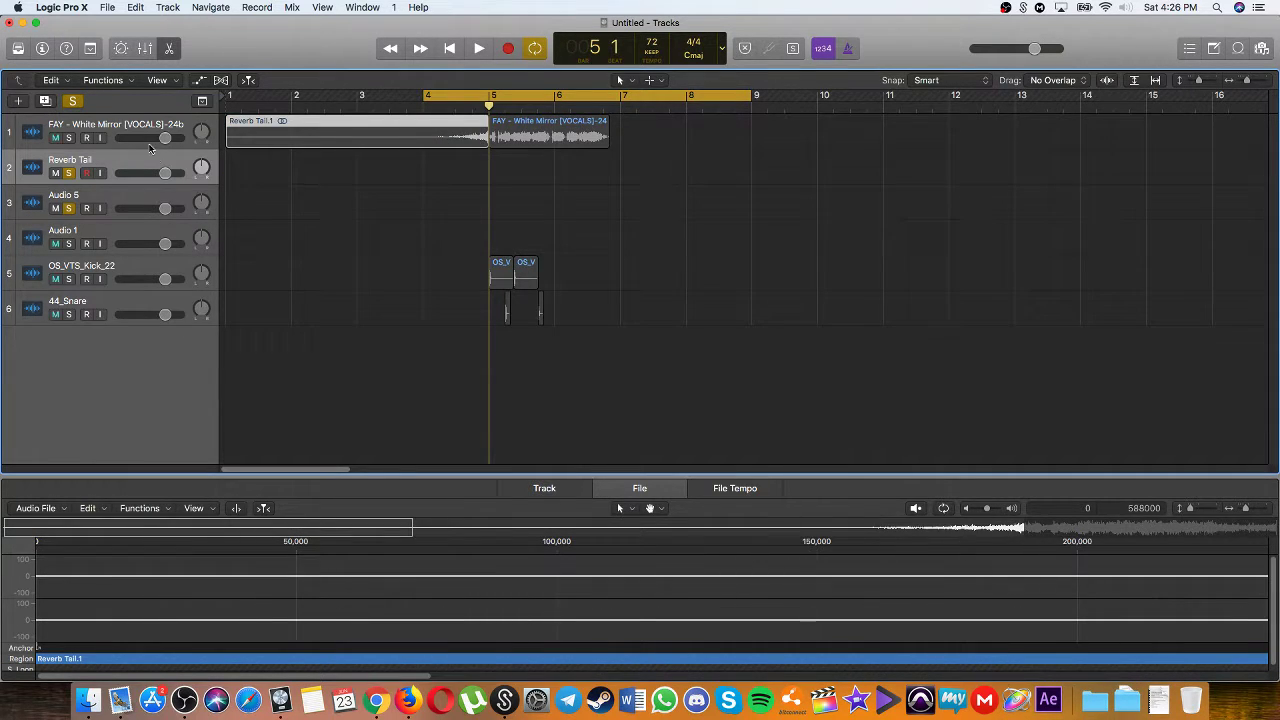
pyautogui.click(72, 101)
pyautogui.click(517, 92)
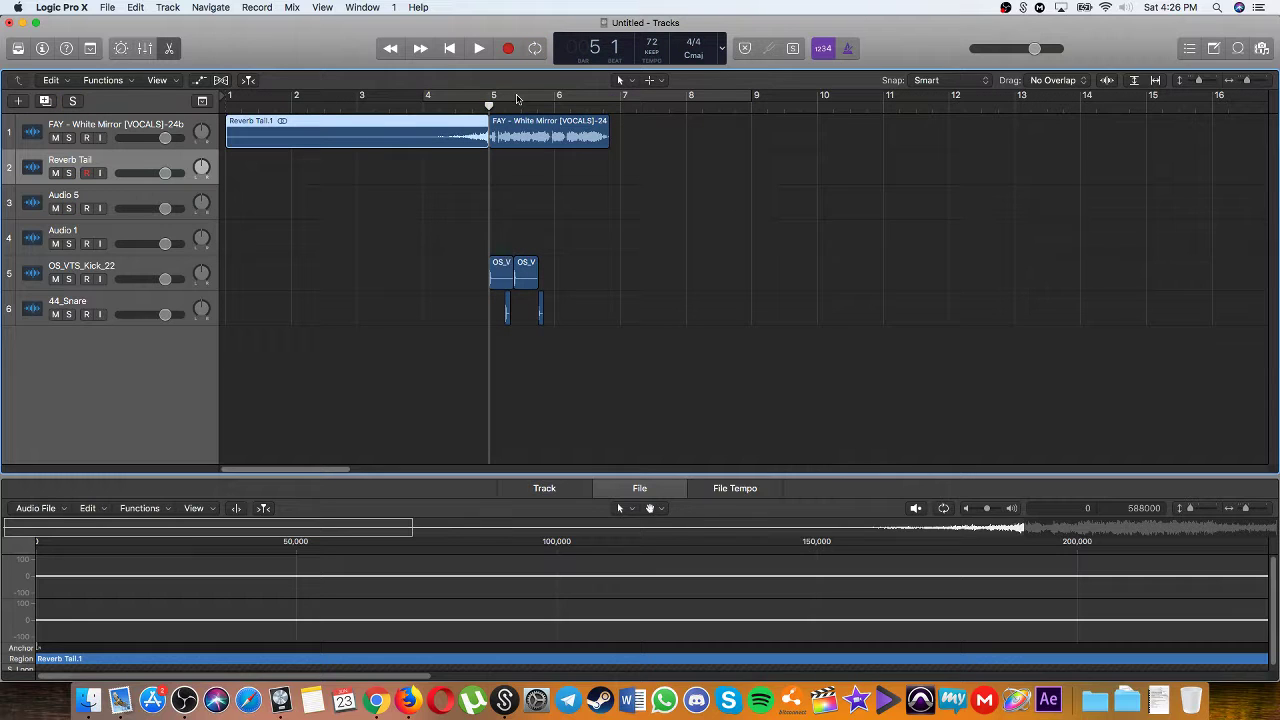
# Step: Split the Reverb Tail region at bar 3 and delete the silent part before it
pyautogui.press('Return')
pyautogui.click(357, 104)
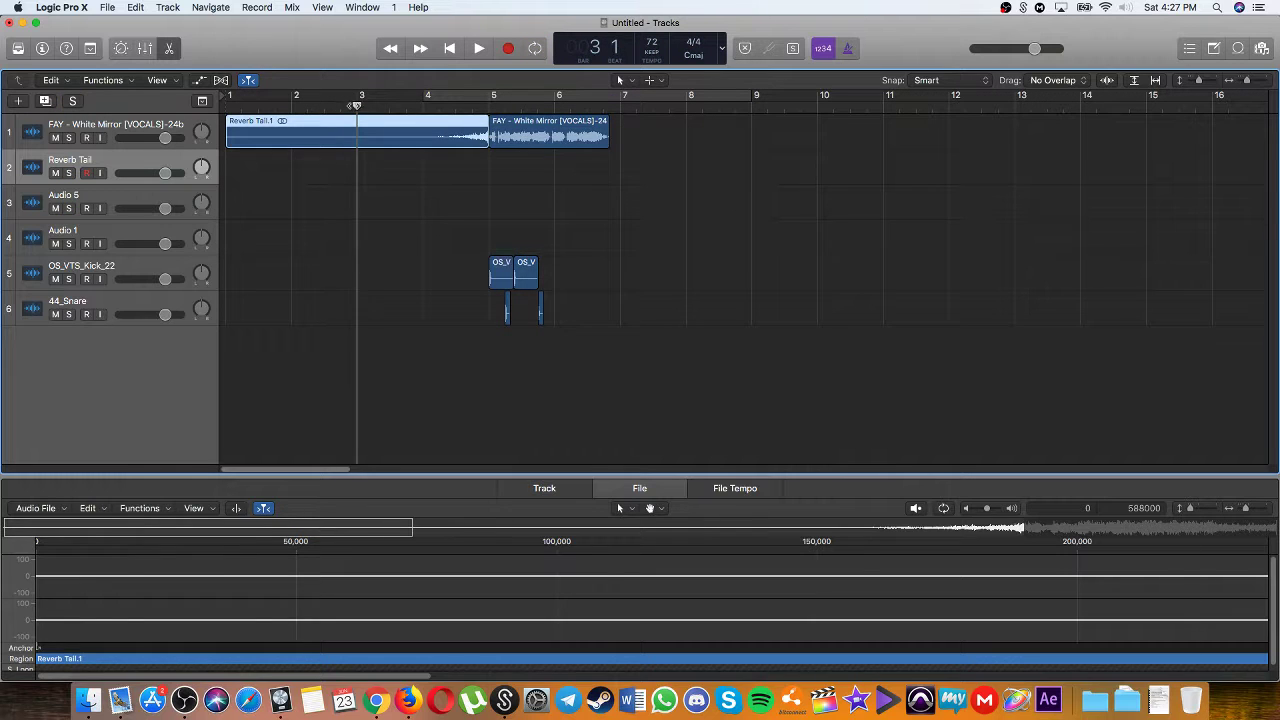
pyautogui.click(358, 145)
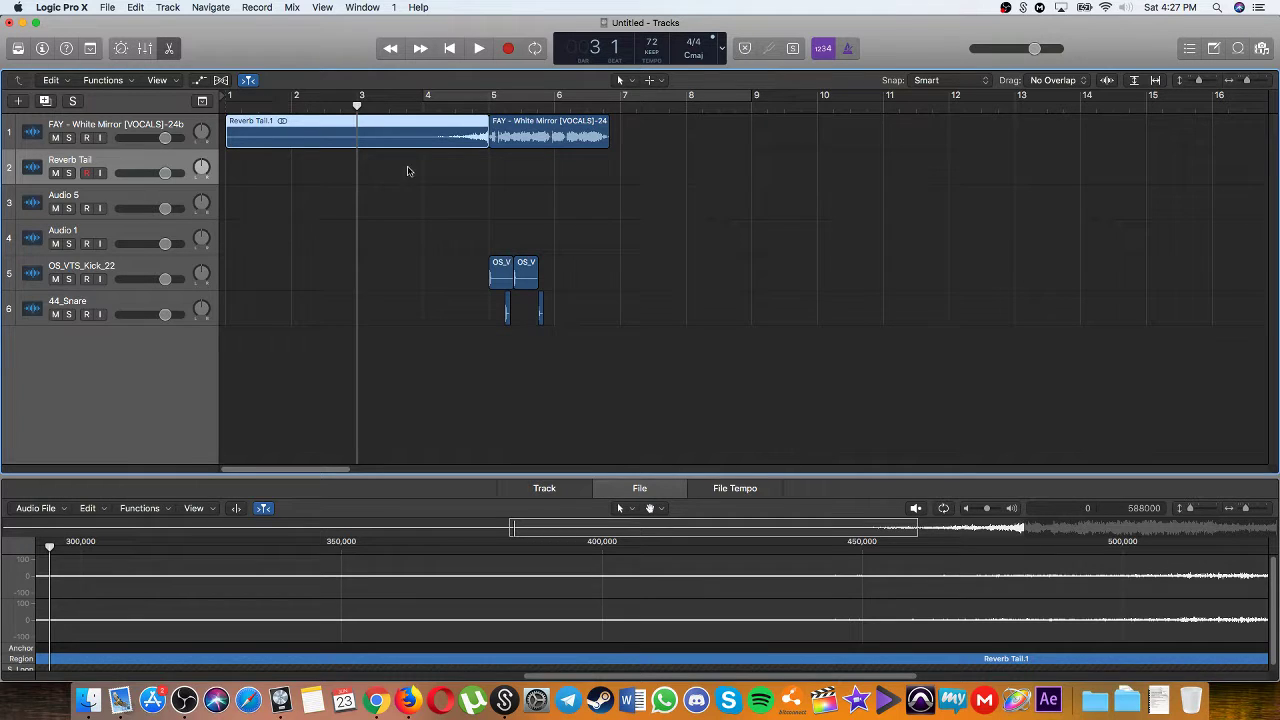
pyautogui.press('super+t')
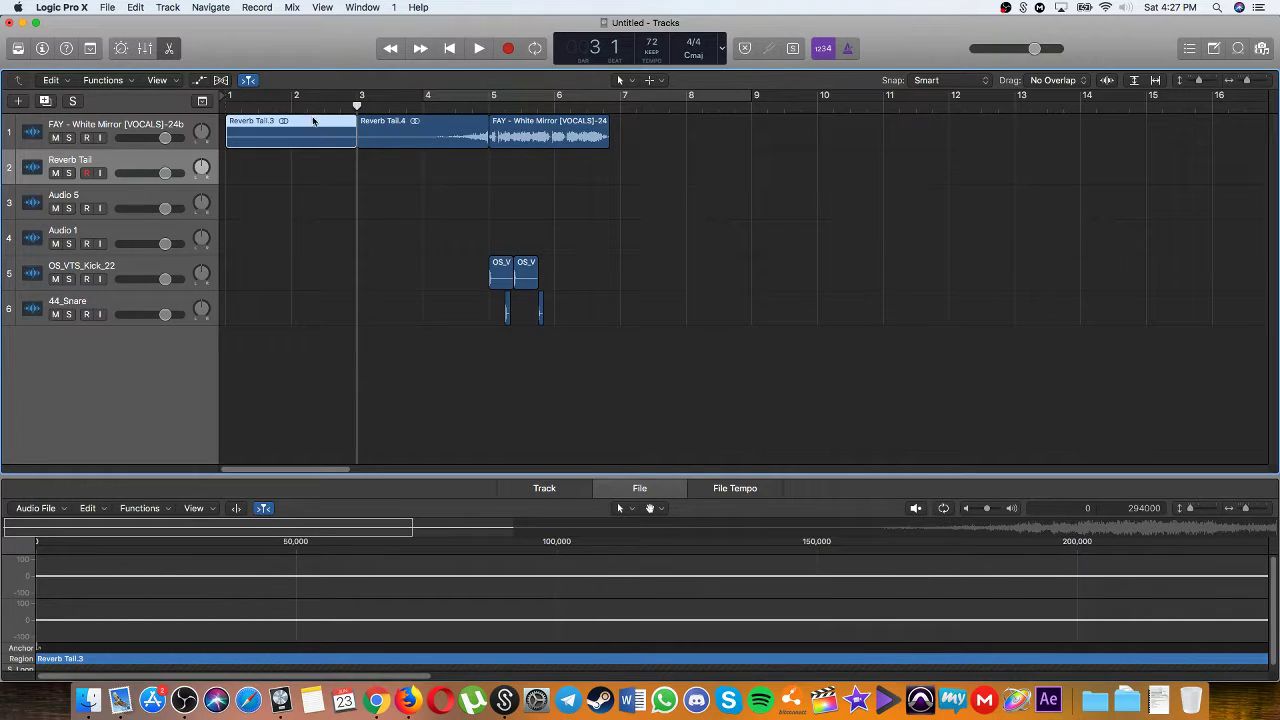
pyautogui.press('Delete')
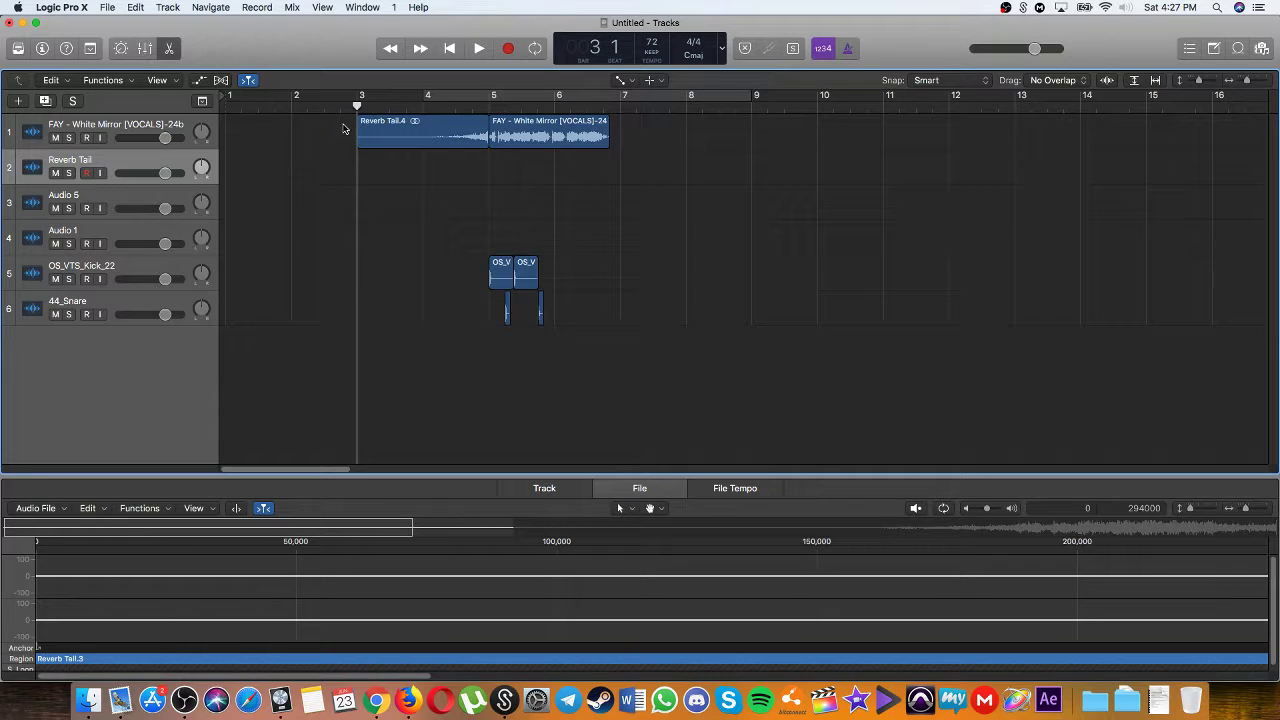
# Step: Add a long fade-in to the Reverb Tail region and play it back into the vocal
pyautogui.moveTo(357, 117); pyautogui.dragTo(416, 132)
pyautogui.press('space')
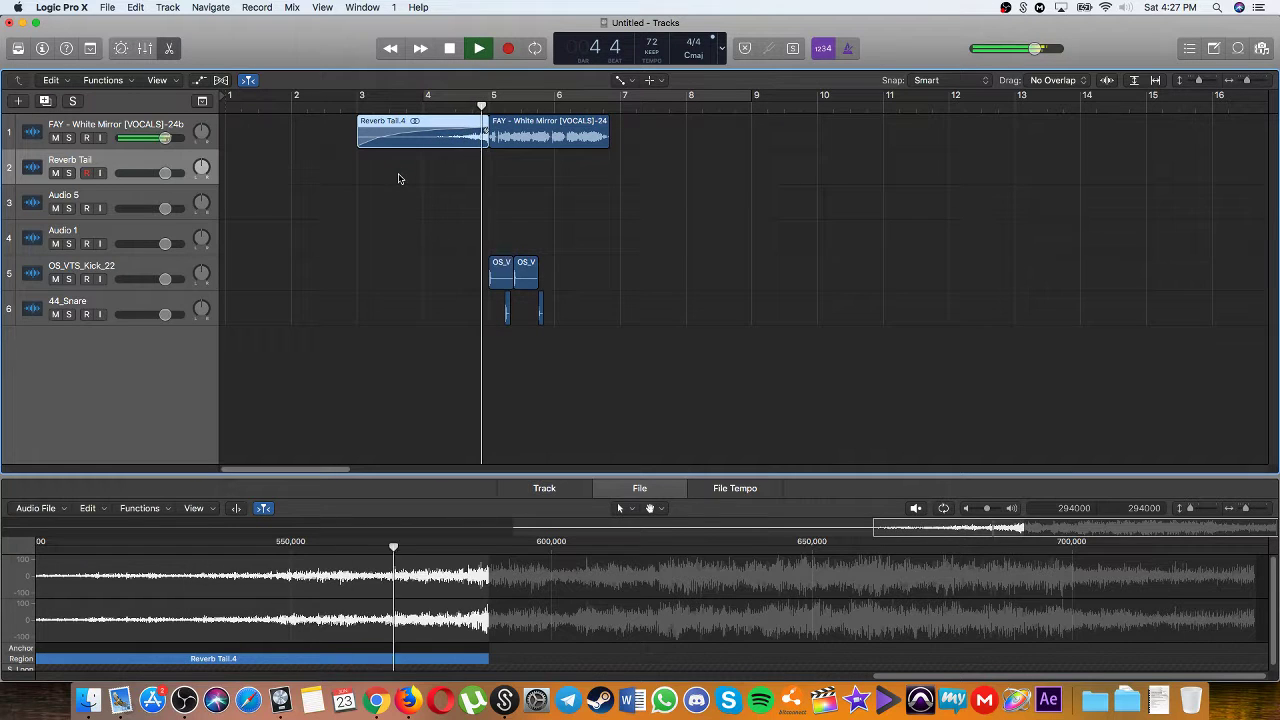
pyautogui.press('space')
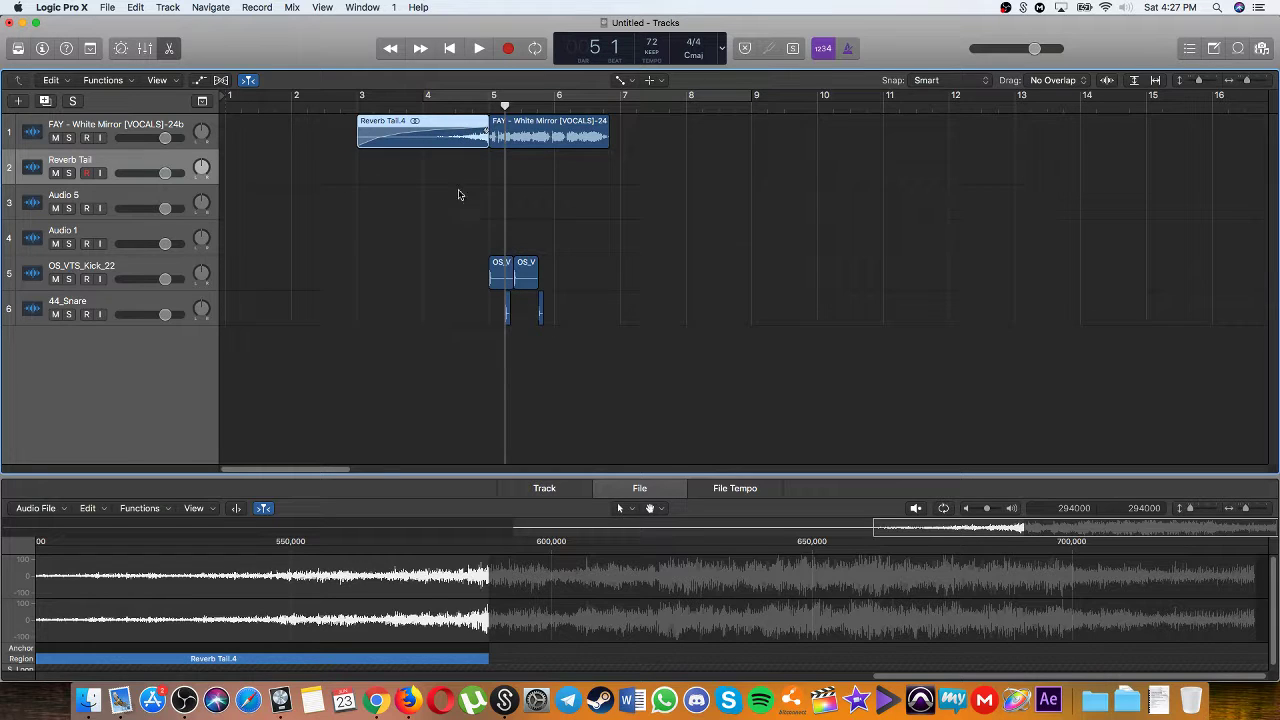
# Step: Try shifting the Reverb Tail region one beat earlier and play the transition into the vocal
pyautogui.press('t')
pyautogui.press('t')
pyautogui.moveTo(465, 124); pyautogui.dragTo(449, 124)
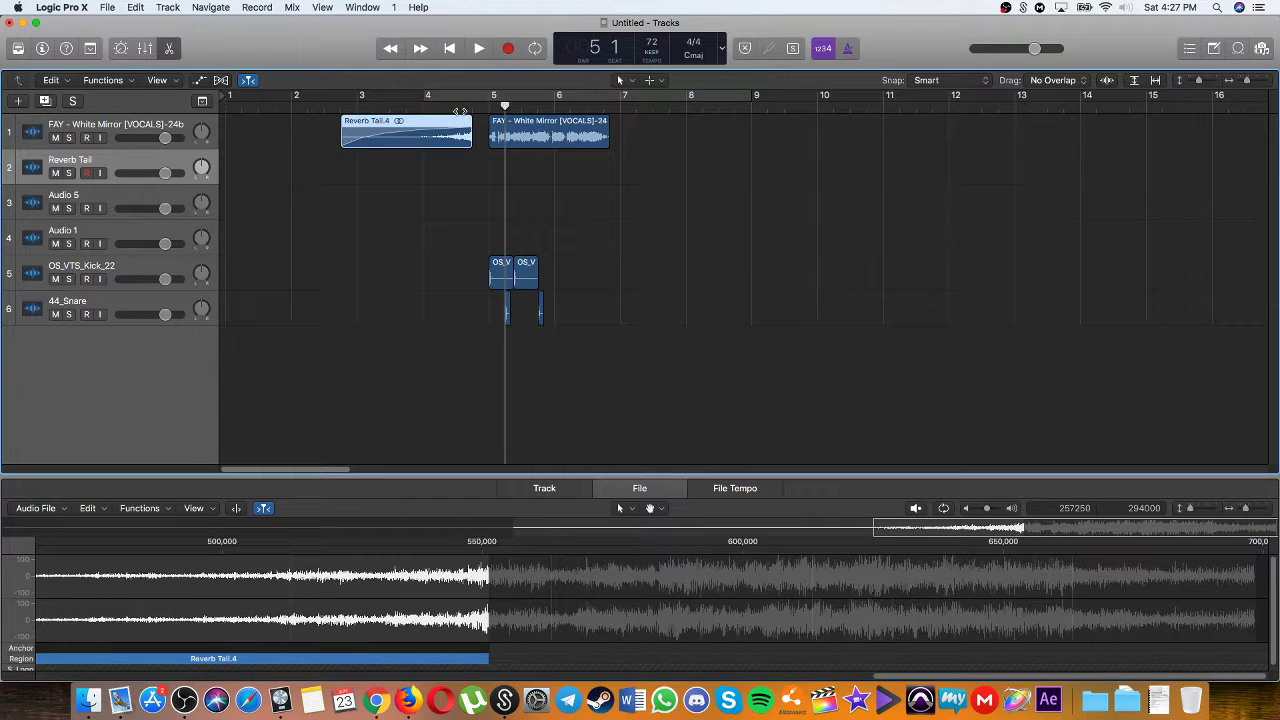
pyautogui.press(',')
pyautogui.press('space')
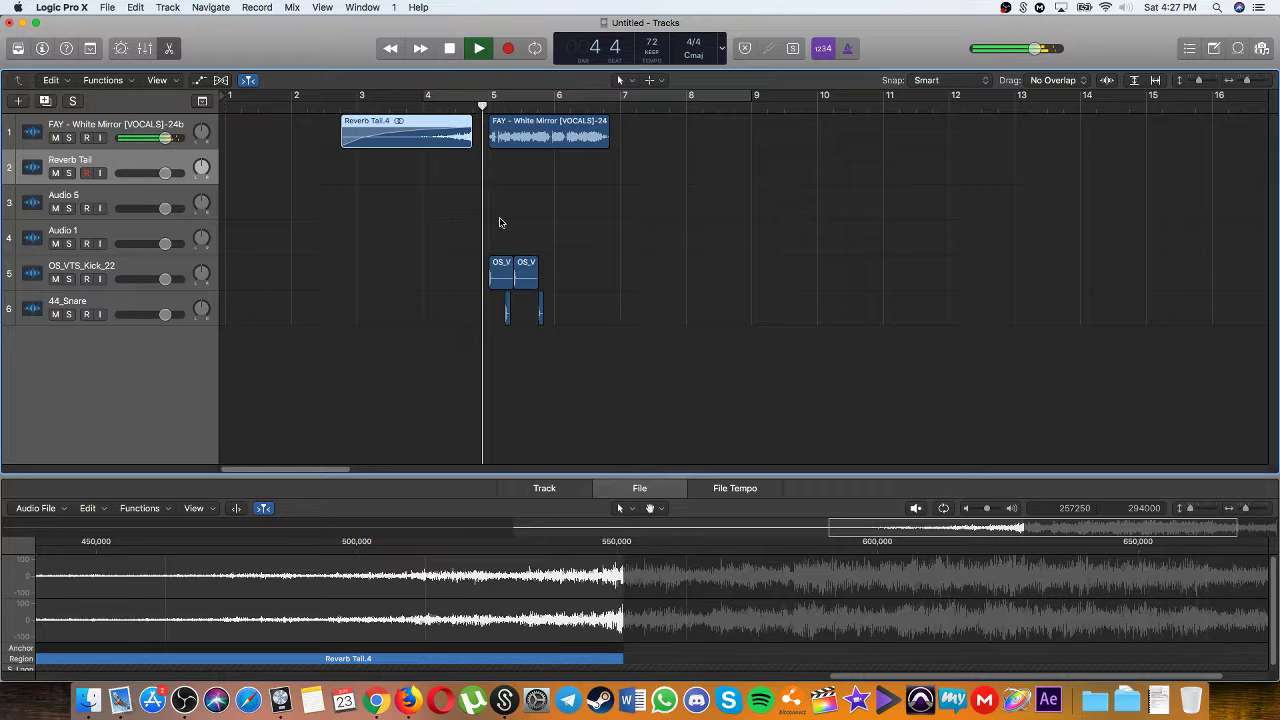
pyautogui.press('space')
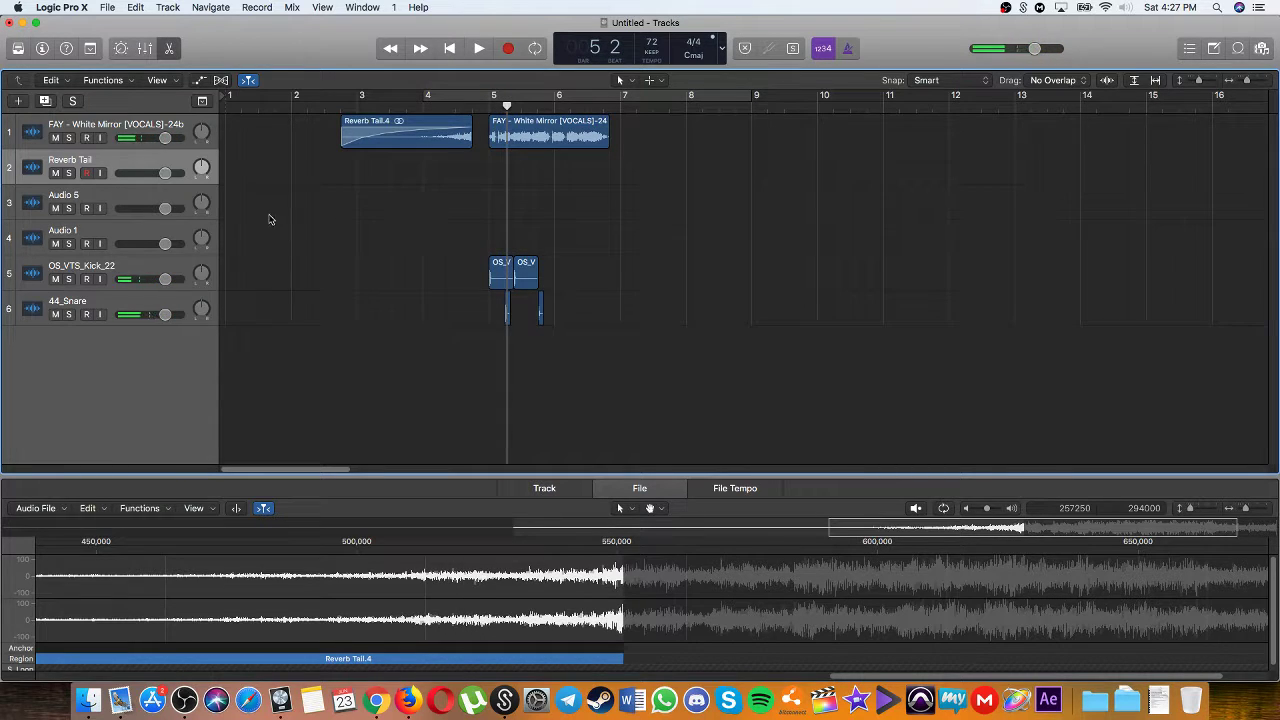
# Step: Move the Reverb Tail region back to start at bar 3, directly against the vocal region
pyautogui.moveTo(463, 367); pyautogui.dragTo(230, 171)
pyautogui.click(451, 144)
pyautogui.click(454, 159)
pyautogui.click(453, 134)
pyautogui.moveTo(453, 134); pyautogui.dragTo(469, 134)
# Step: Solo the vocal track and bend the Reverb Tail region's fade-in curve so the level rises slowly at first
pyautogui.click(68, 137)
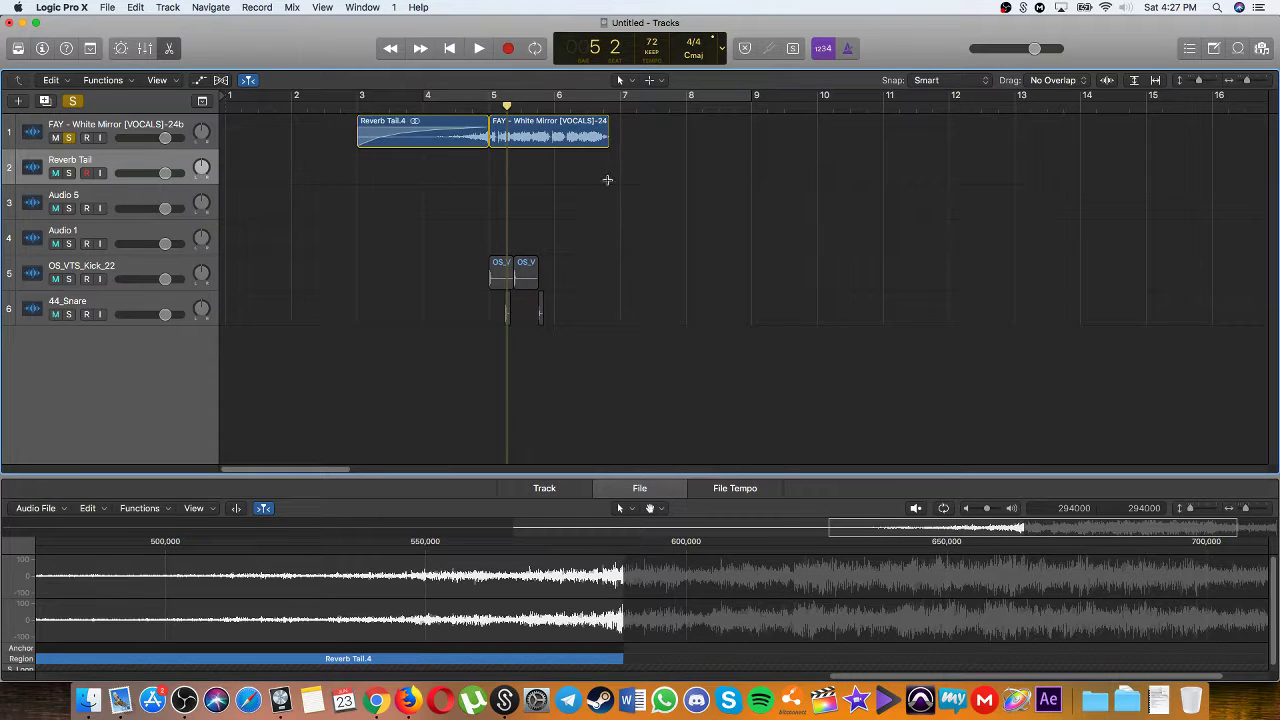
pyautogui.press('super+Right')
pyautogui.press('super+Right')
pyautogui.press('super+Left')
pyautogui.press('super+Left')
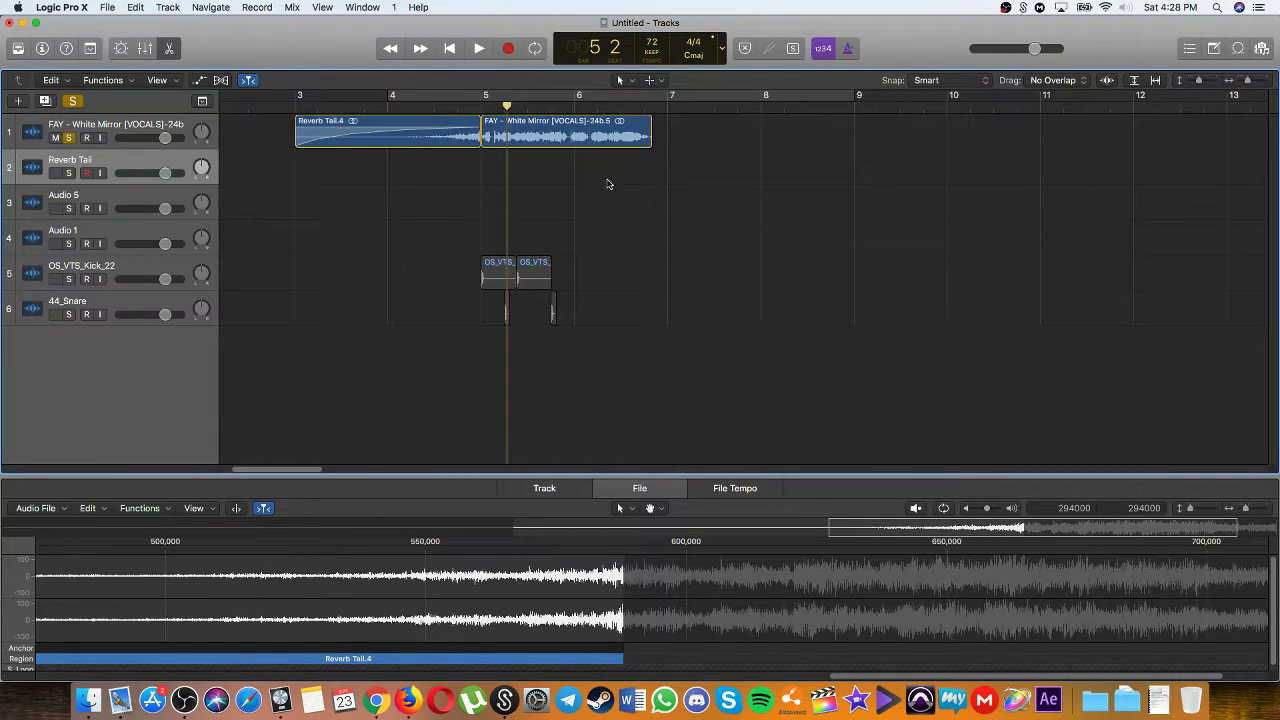
pyautogui.press('t')
pyautogui.press('a')
pyautogui.moveTo(357, 139); pyautogui.dragTo(422, 139)
# Step: Play back the reshaped fade into the vocal from bar 4, and return the playhead to the project start
pyautogui.click(387, 107)
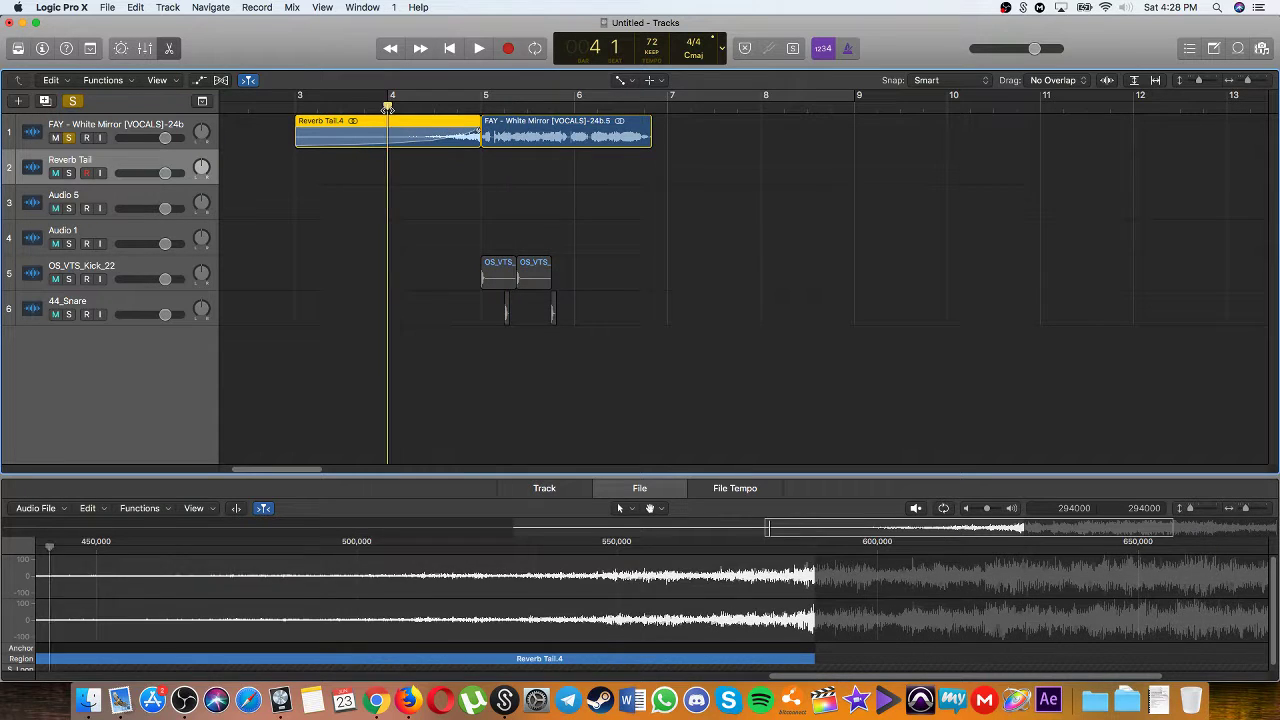
pyautogui.press('space')
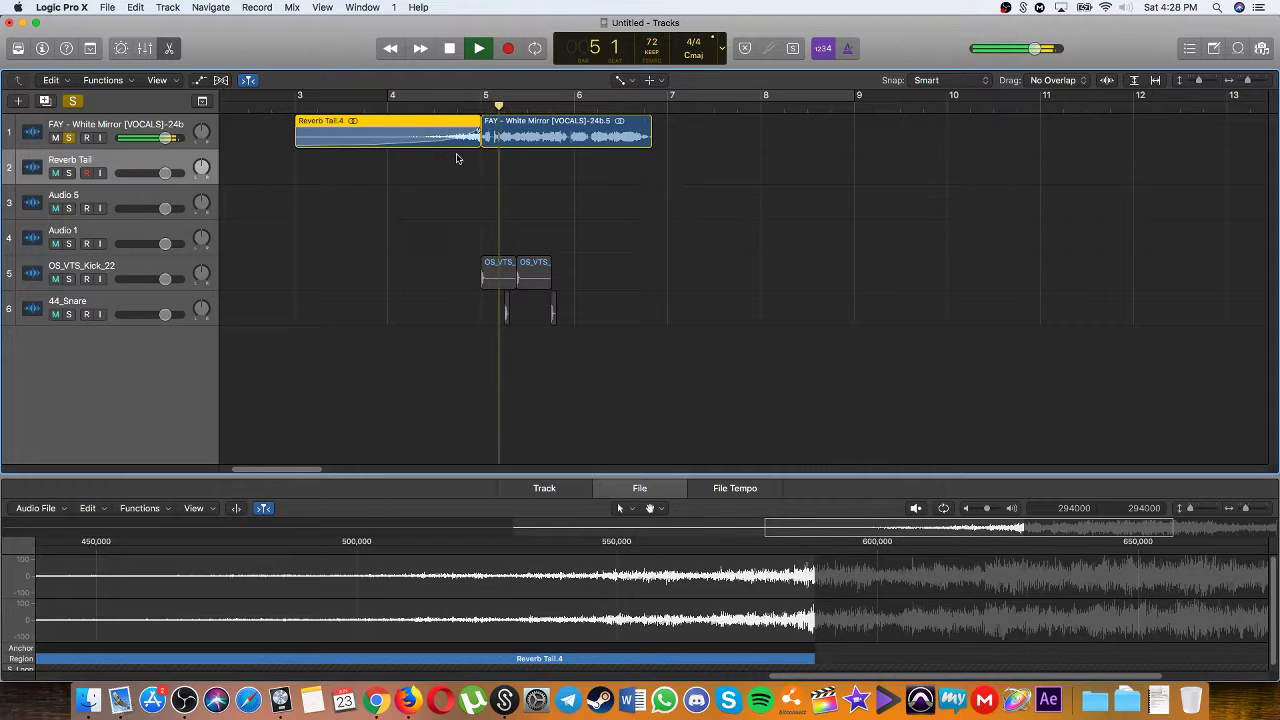
pyautogui.press('space')
pyautogui.click(465, 213)
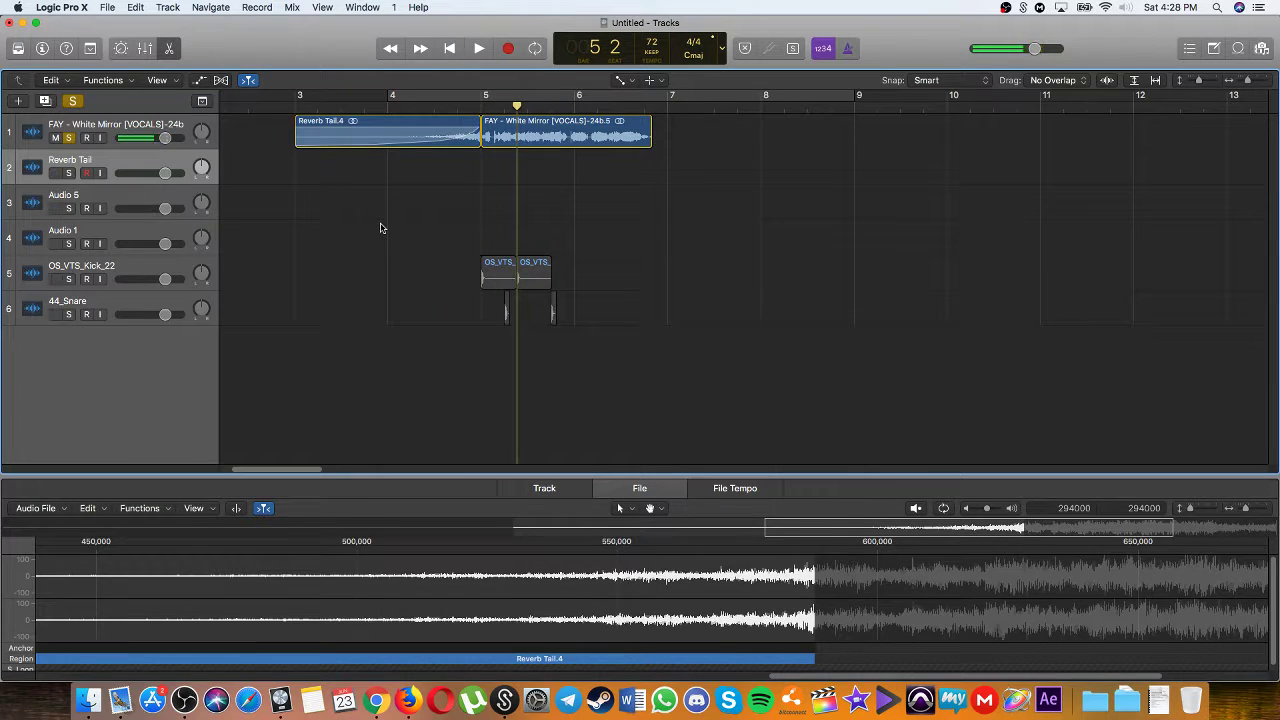
pyautogui.press('super+Left')
pyautogui.press('super+Left')
pyautogui.press('super+Left')
pyautogui.press('super+Left')
pyautogui.press('super+Up')
pyautogui.press('super+Right')
pyautogui.press('super+Right')
pyautogui.press('super+Up')
pyautogui.press('Return')
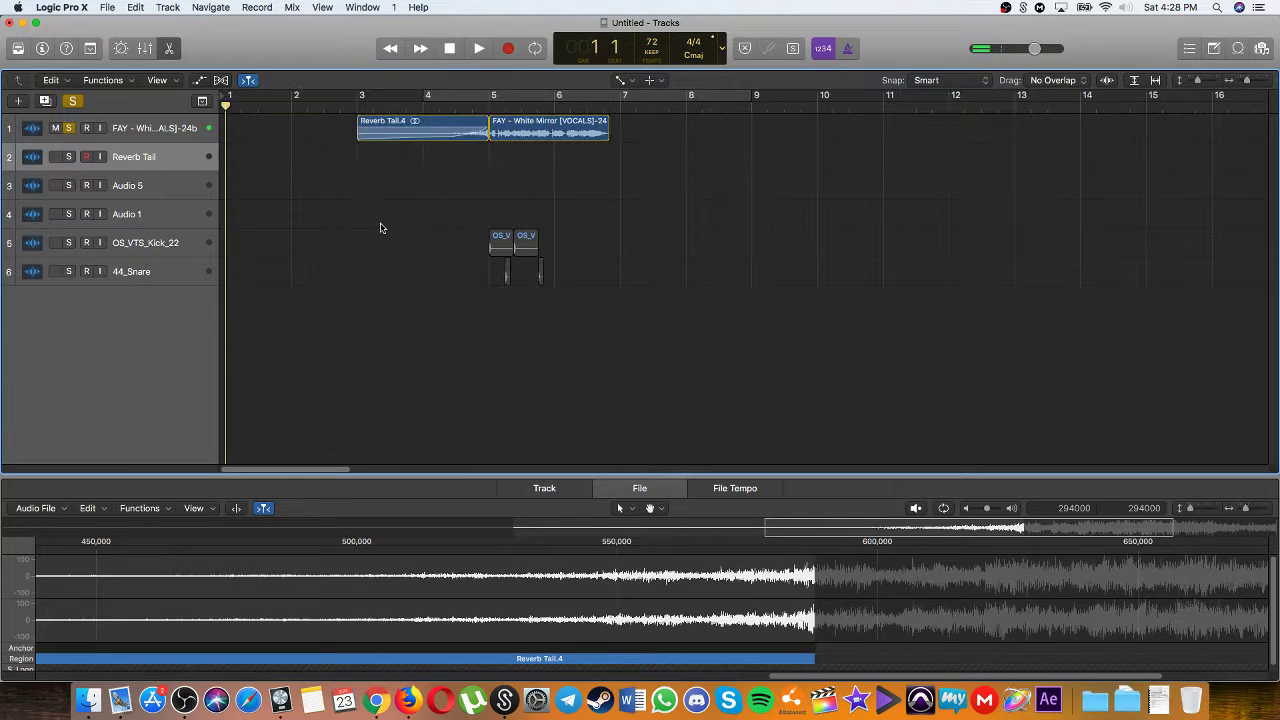